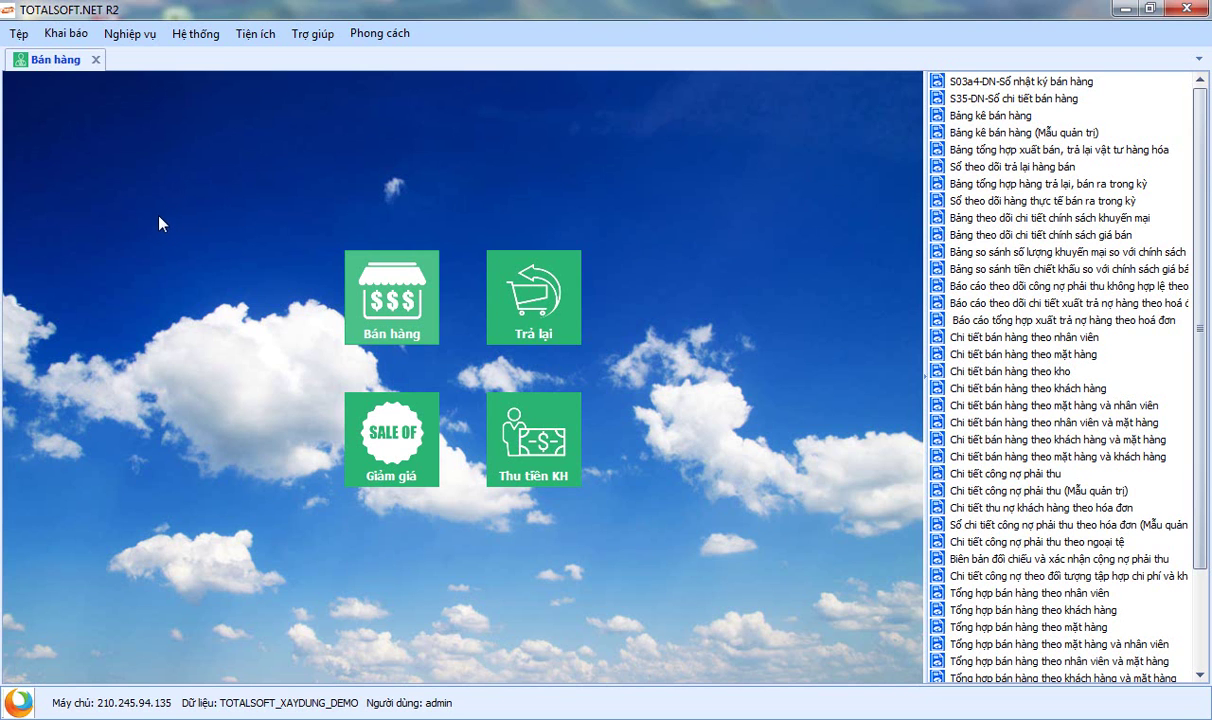
Step: Add a new invoice from the Bán hàng invoice list and turn off its Là hoá đơn dịch vụ option
click(391, 297)
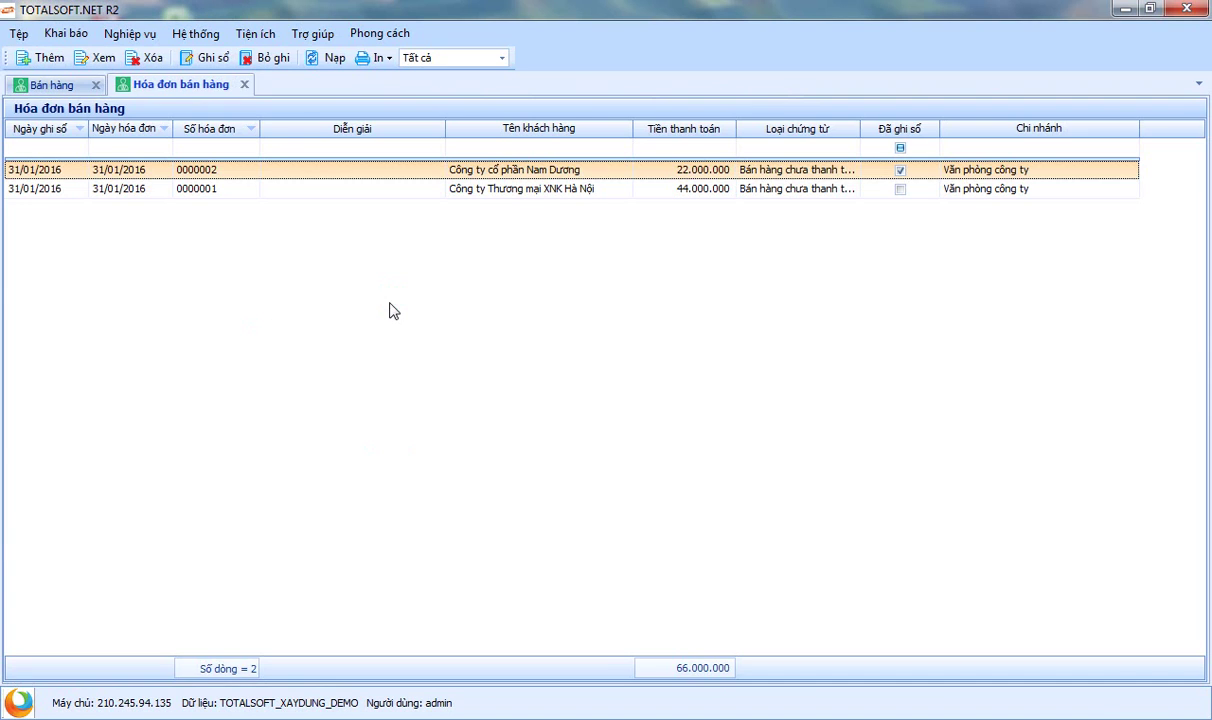
right_click(263, 212)
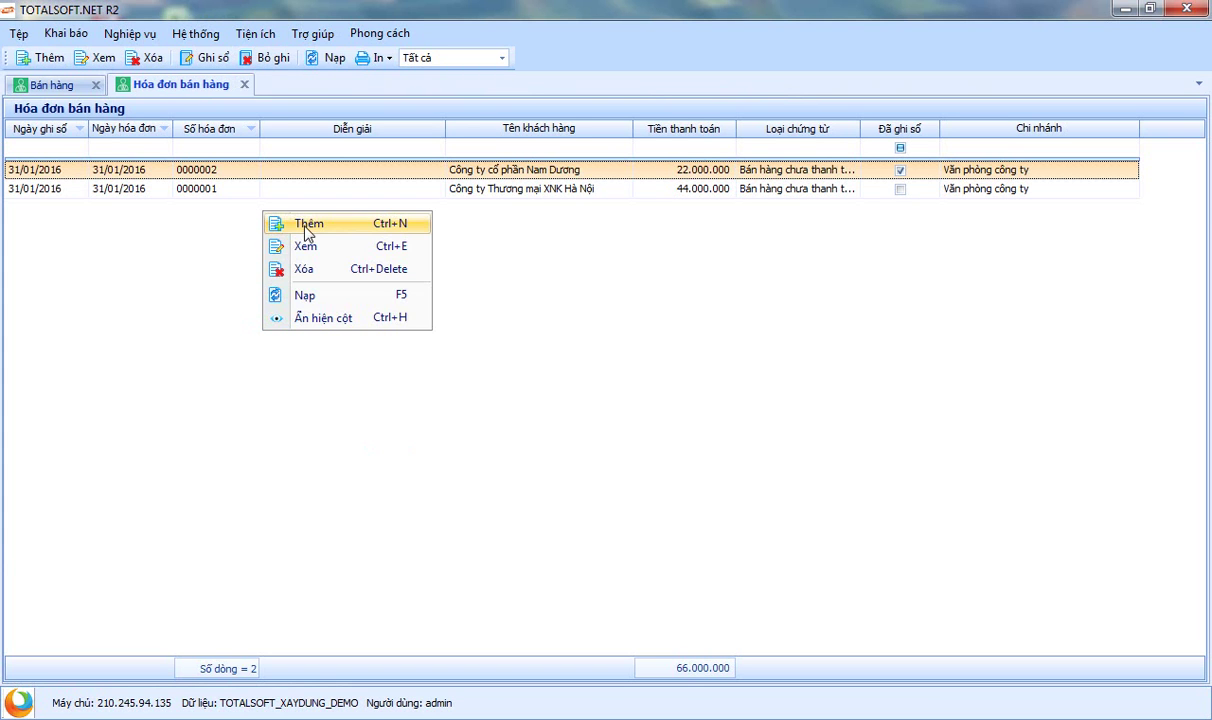
click(306, 226)
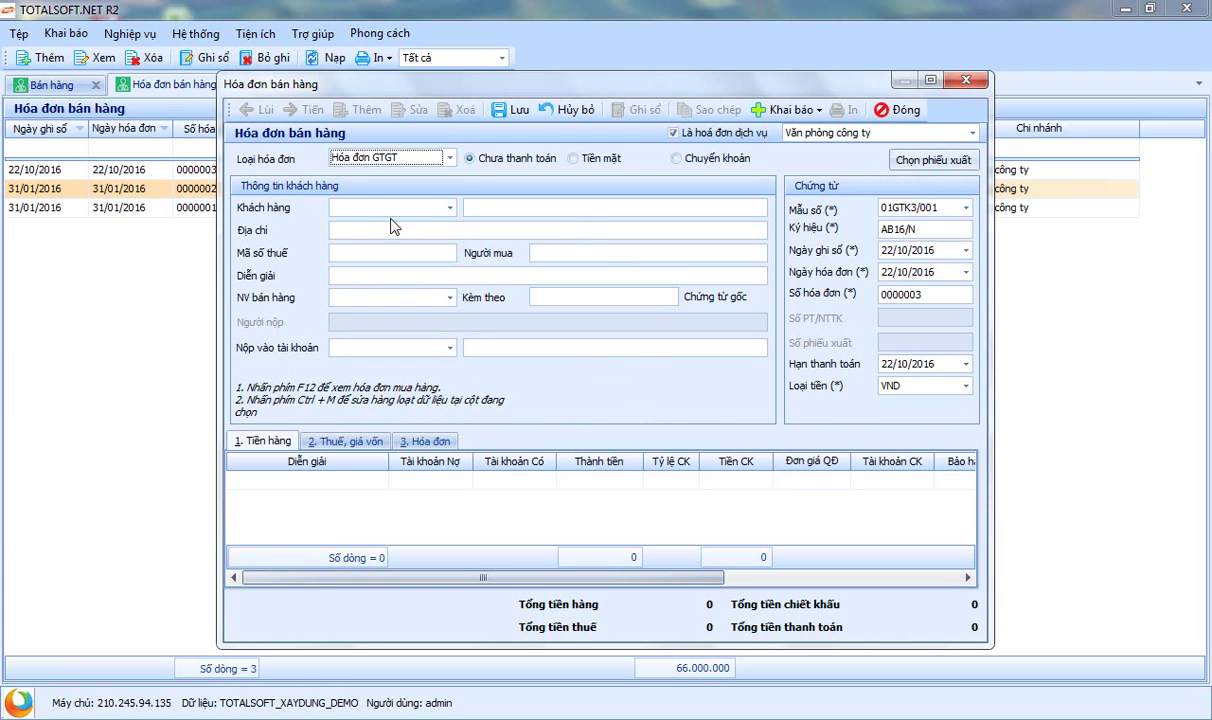
drag(532, 84, 522, 84)
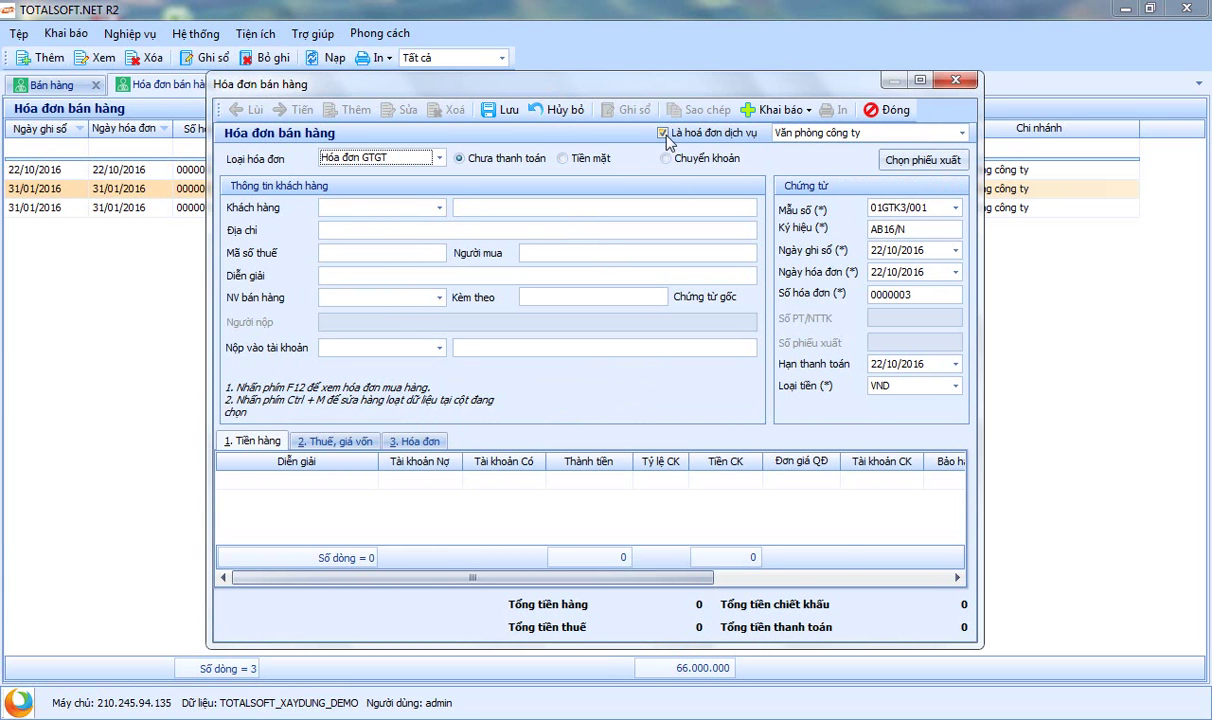
click(662, 133)
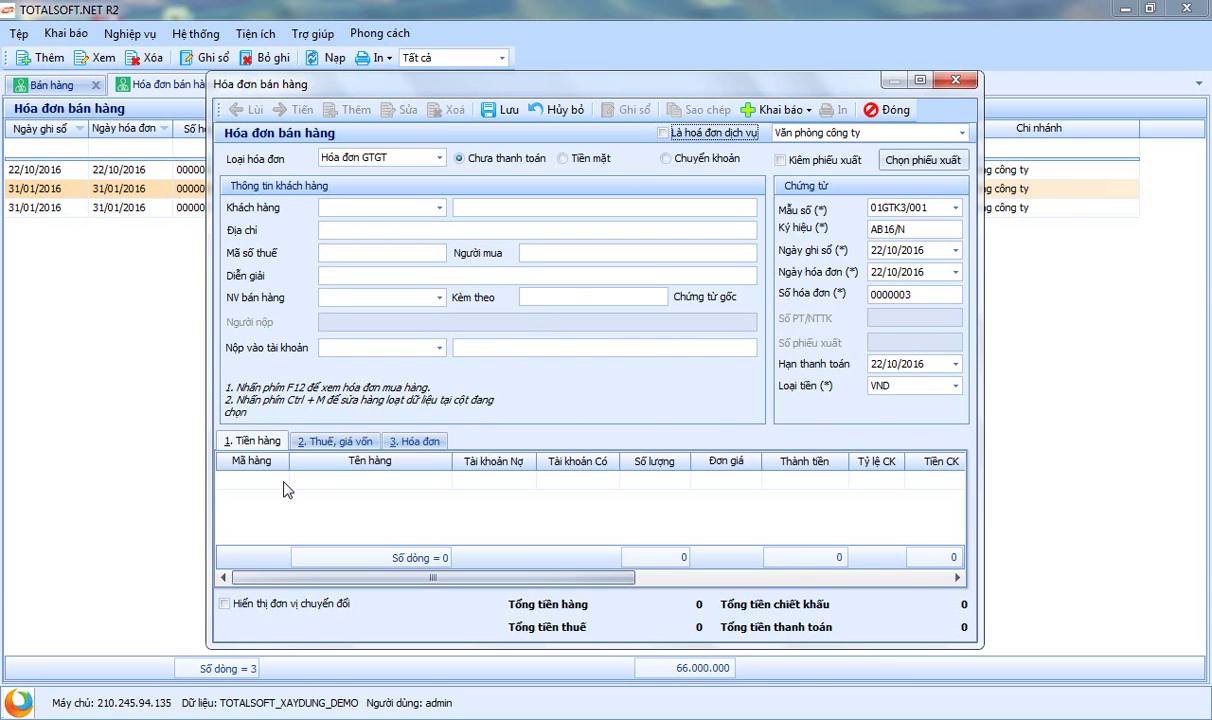
Step: Show the Đơn vị tính column in the invoice's Tiền hàng line table through the Ẩn/Hiện cột settings
mouse_move(440, 577)
mouse_down()
mouse_move(826, 585)
mouse_move(441, 579)
mouse_up()
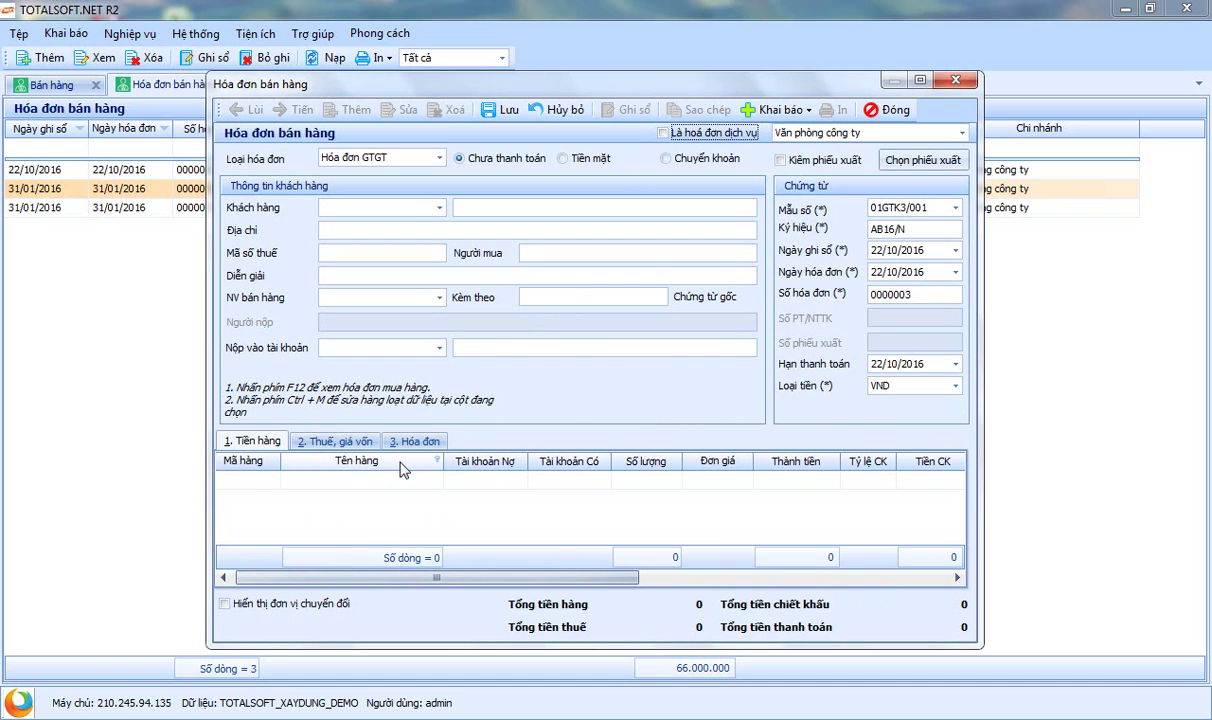
right_click(502, 472)
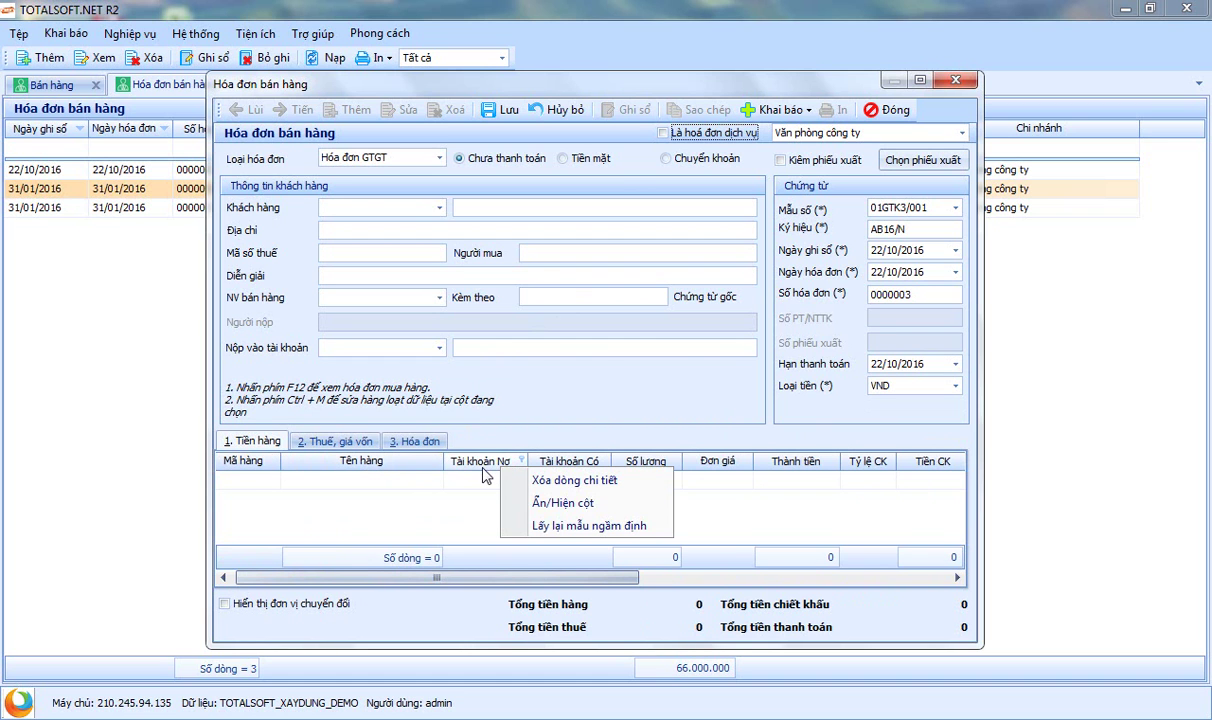
click(588, 507)
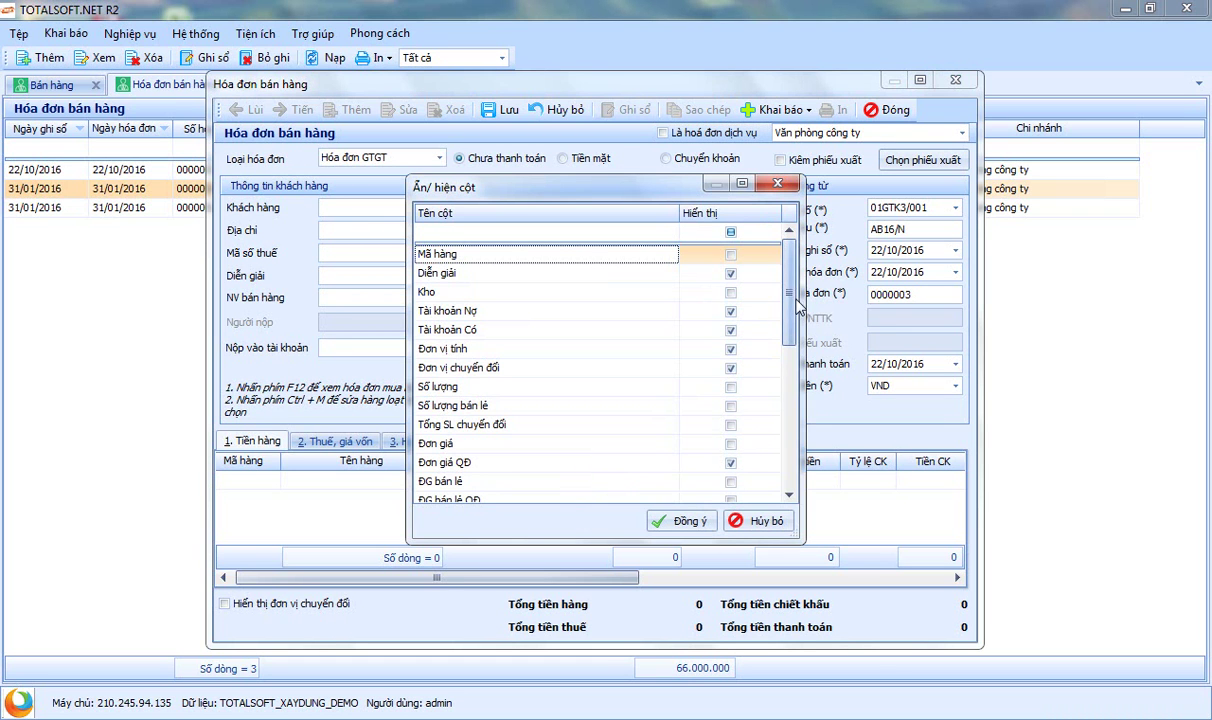
scroll(755, 283, down, 1)
click(448, 330)
click(462, 348)
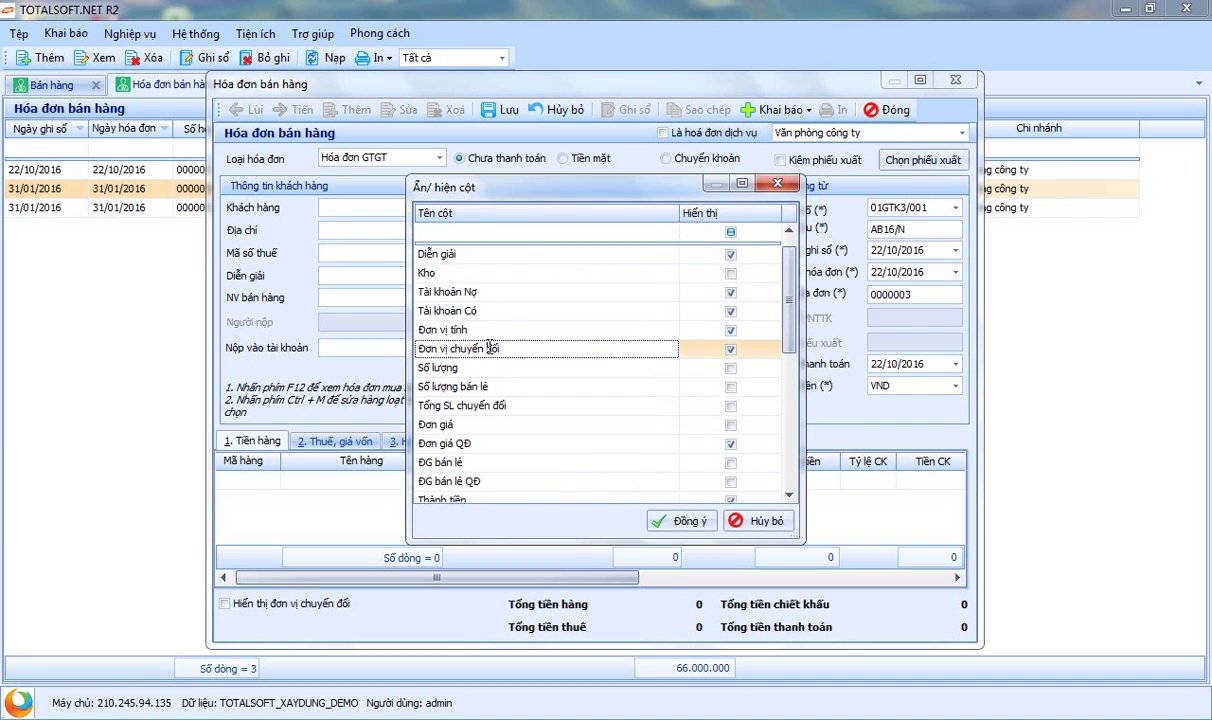
click(676, 524)
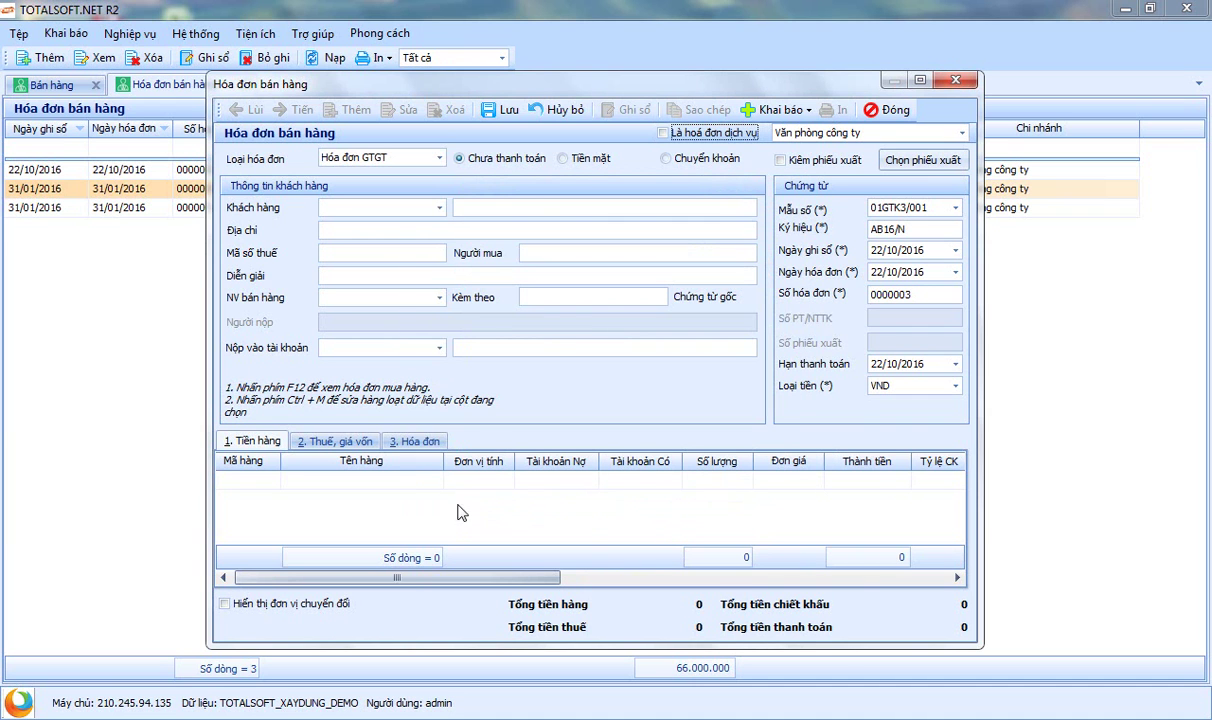
Step: Start the first line in the Tiền hàng table and enable Hiển thị đơn vị chuyển đổi
click(474, 481)
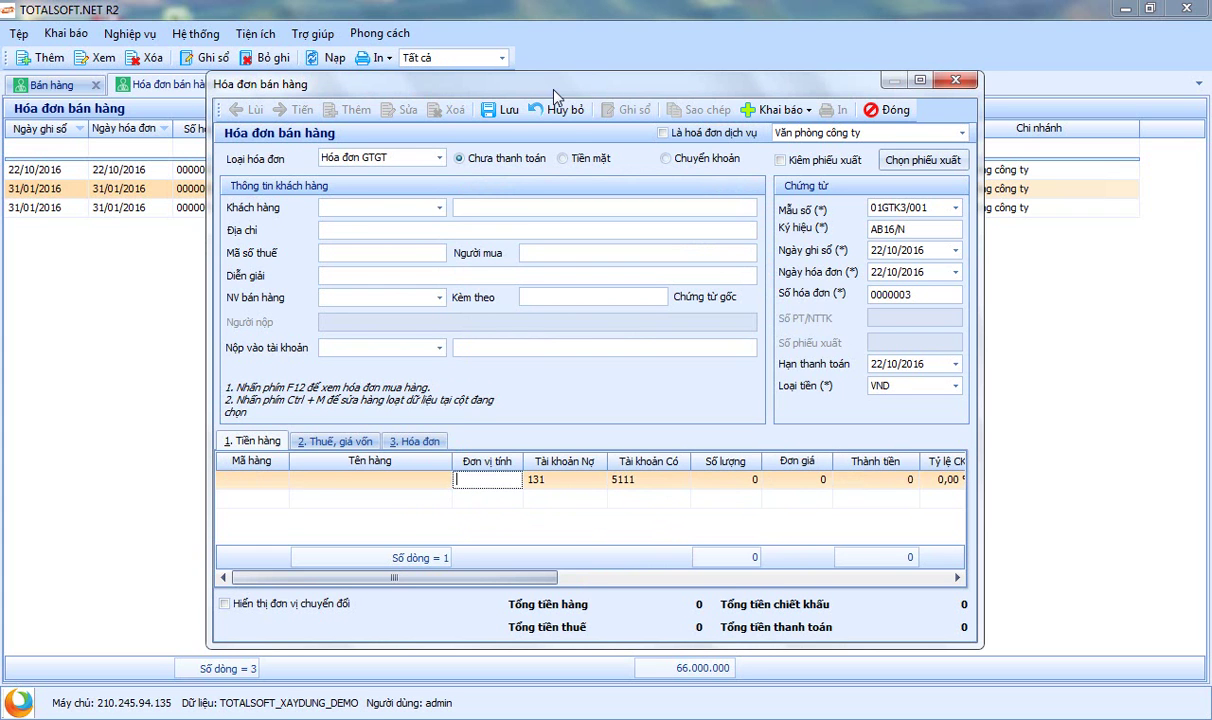
drag(524, 84, 536, 74)
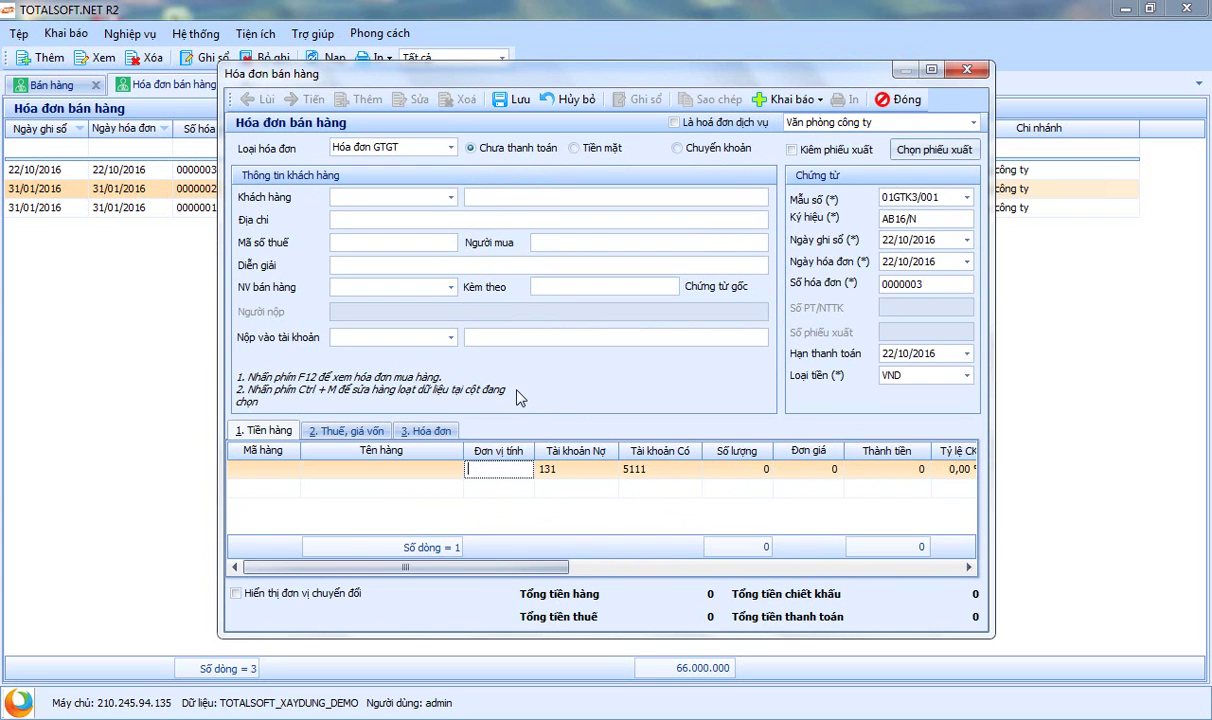
mouse_move(520, 388)
click(236, 595)
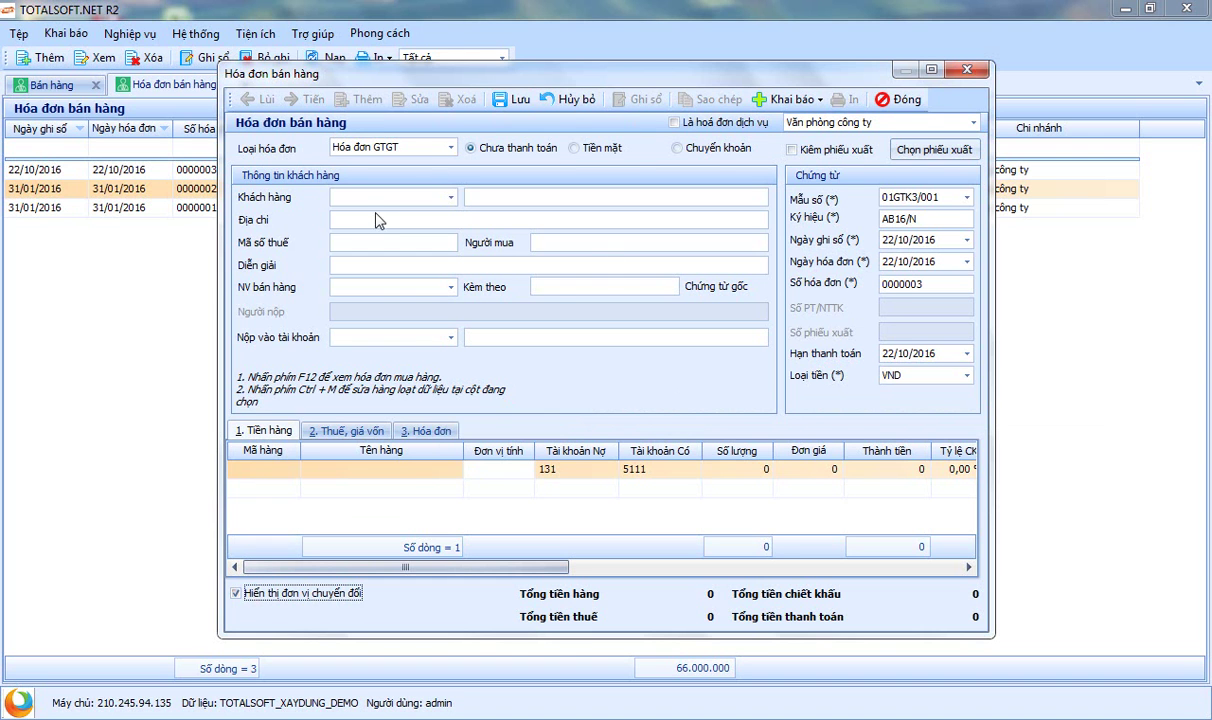
Step: Examine the invoice type choices and the fields enabled by Tiền mặt payment, leaving Hóa đơn GTGT and Chưa thanh toán selected
click(451, 197)
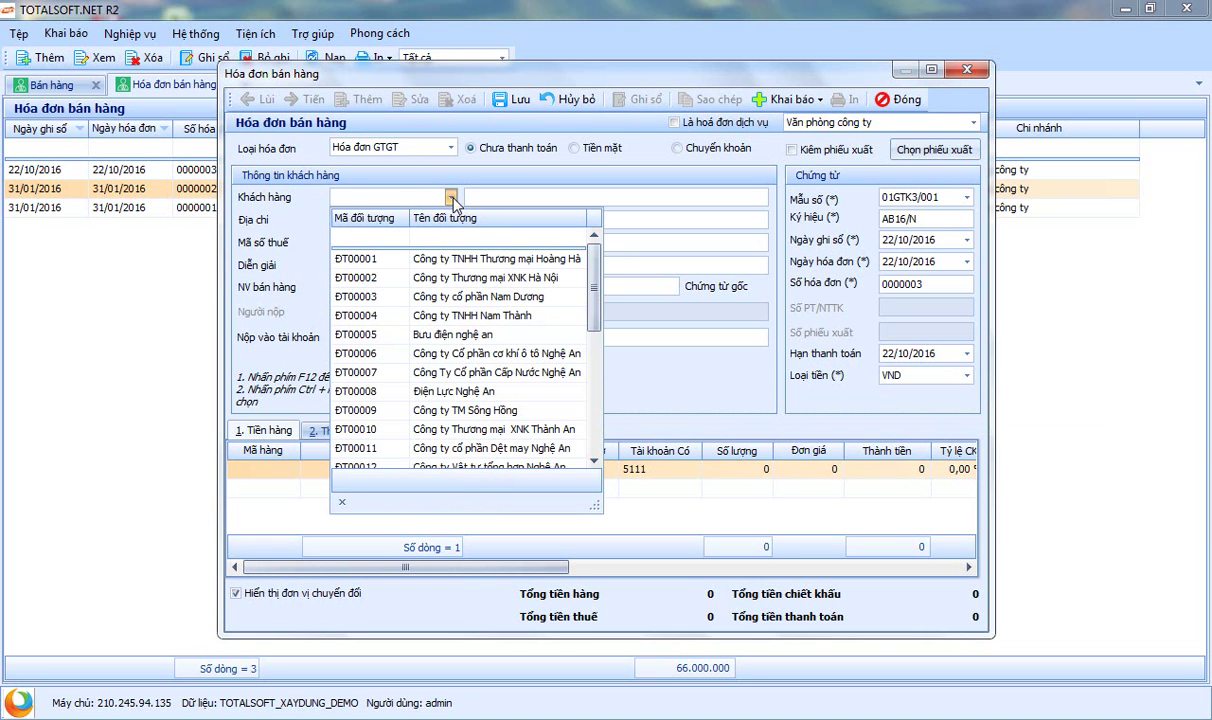
click(490, 150)
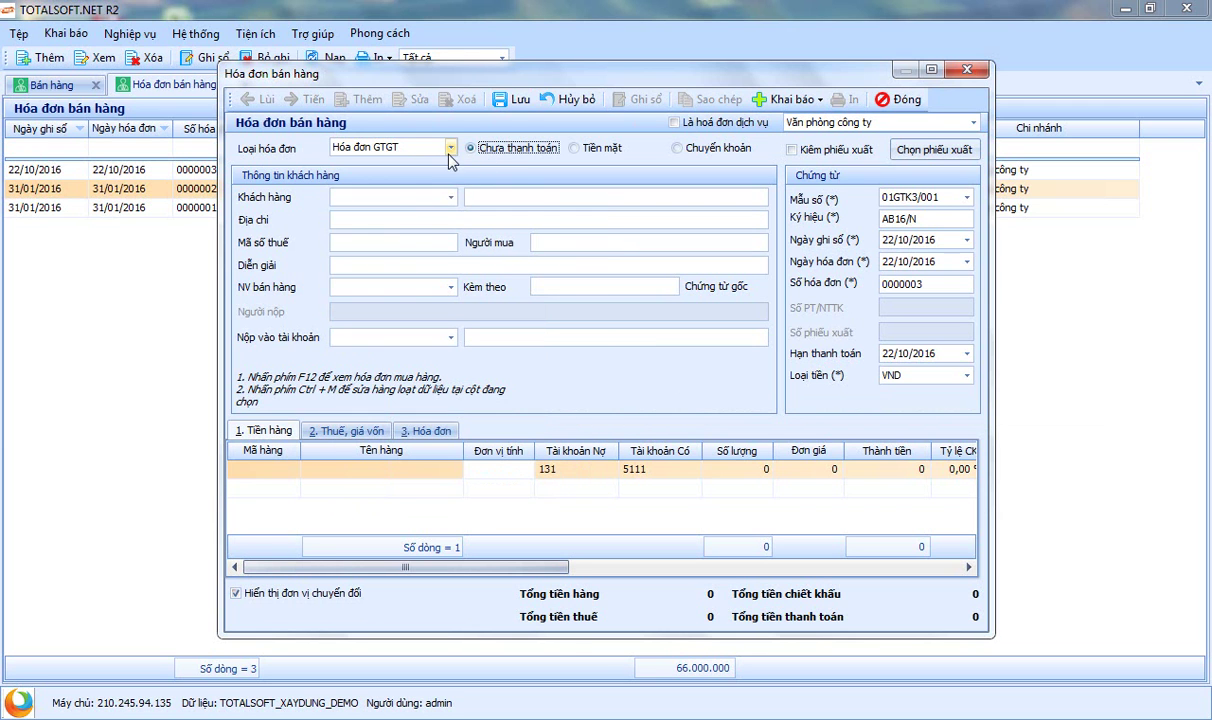
click(450, 148)
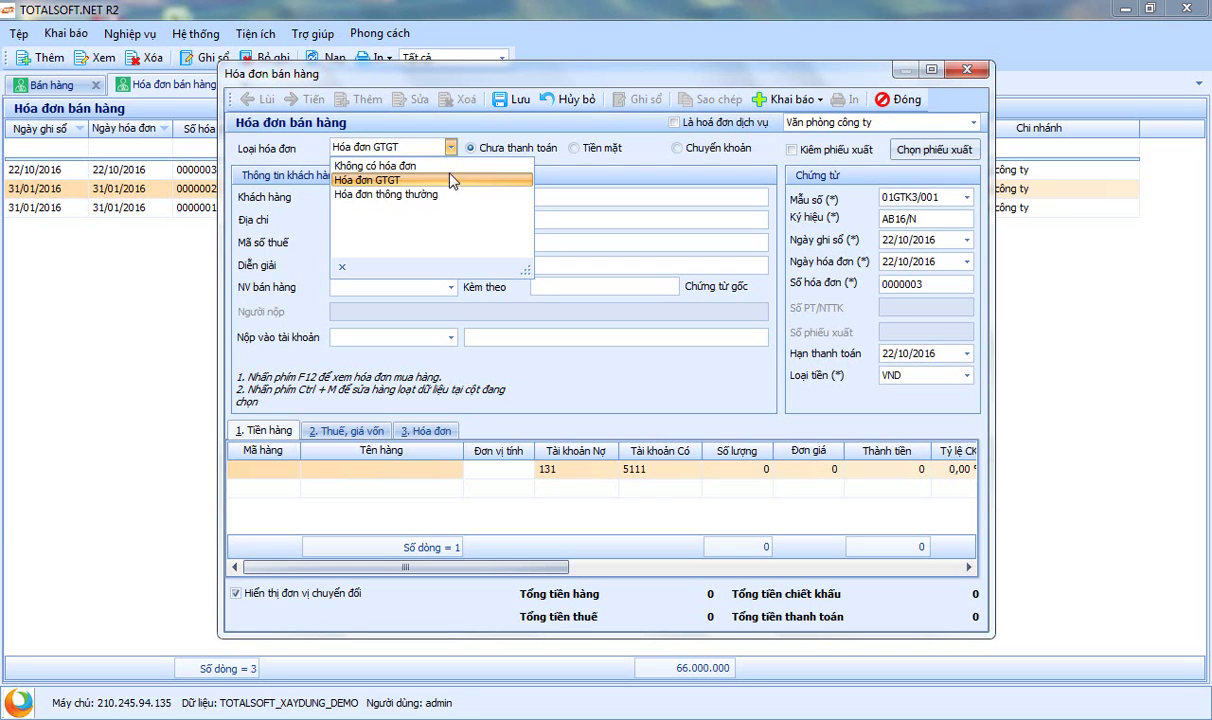
click(477, 149)
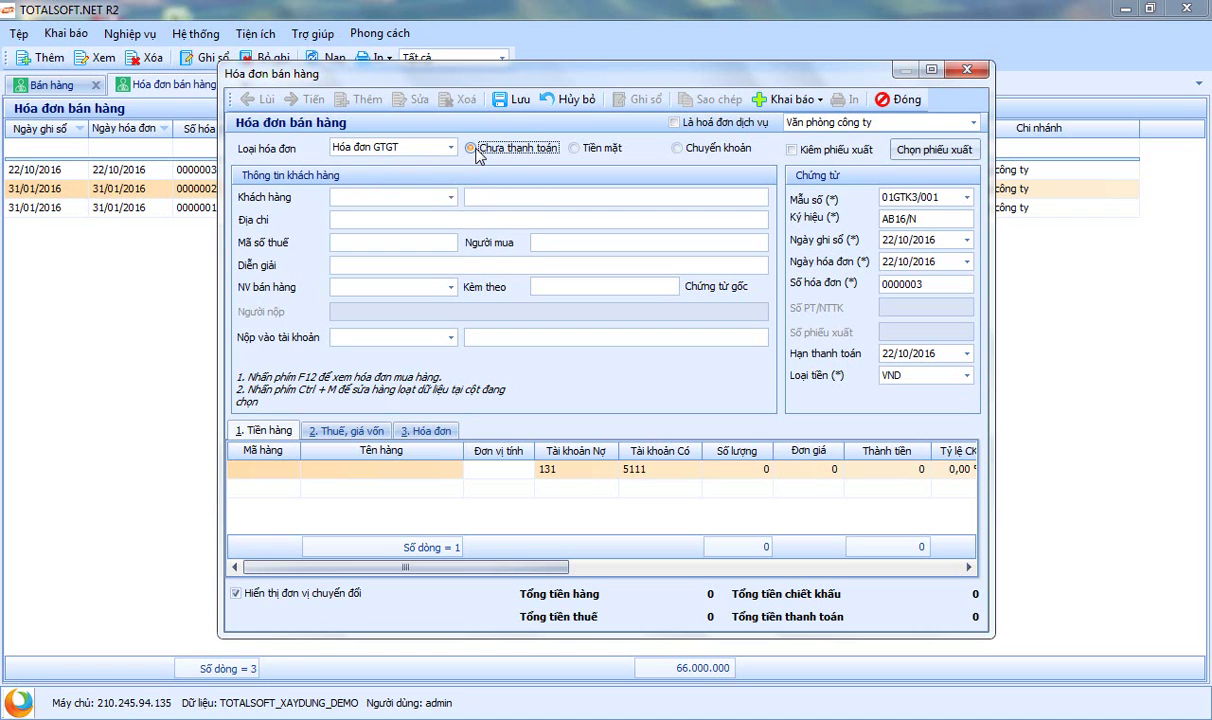
click(588, 149)
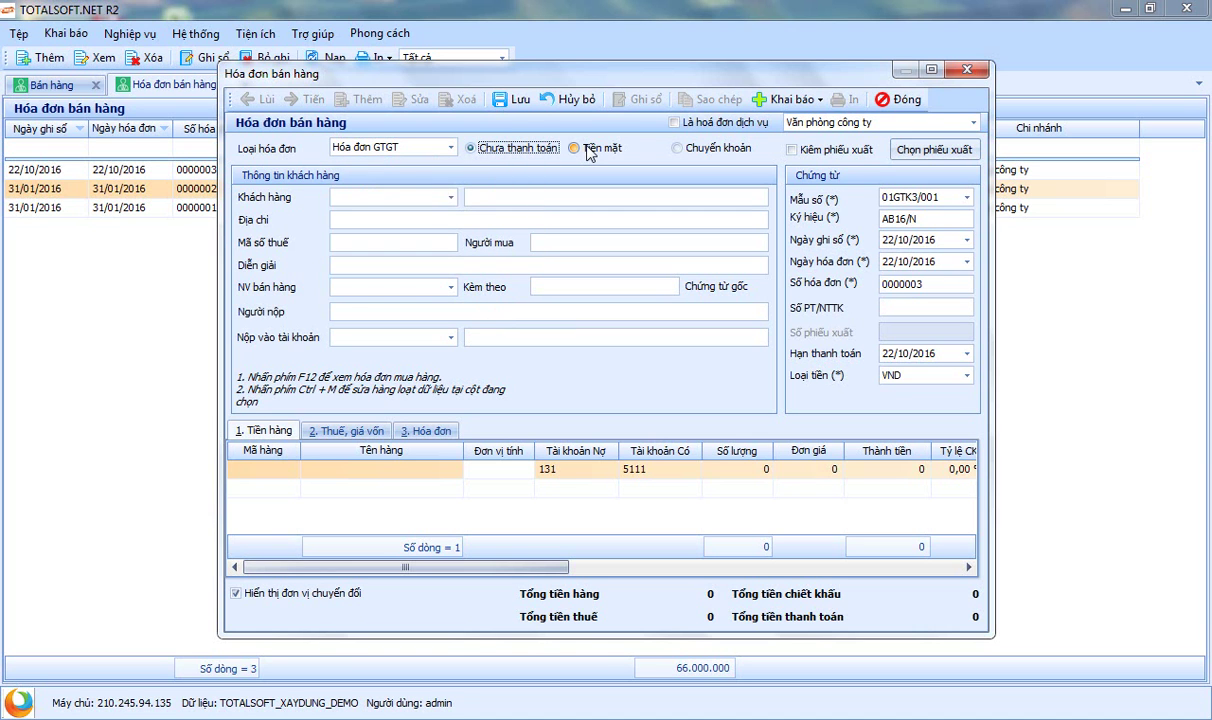
click(490, 148)
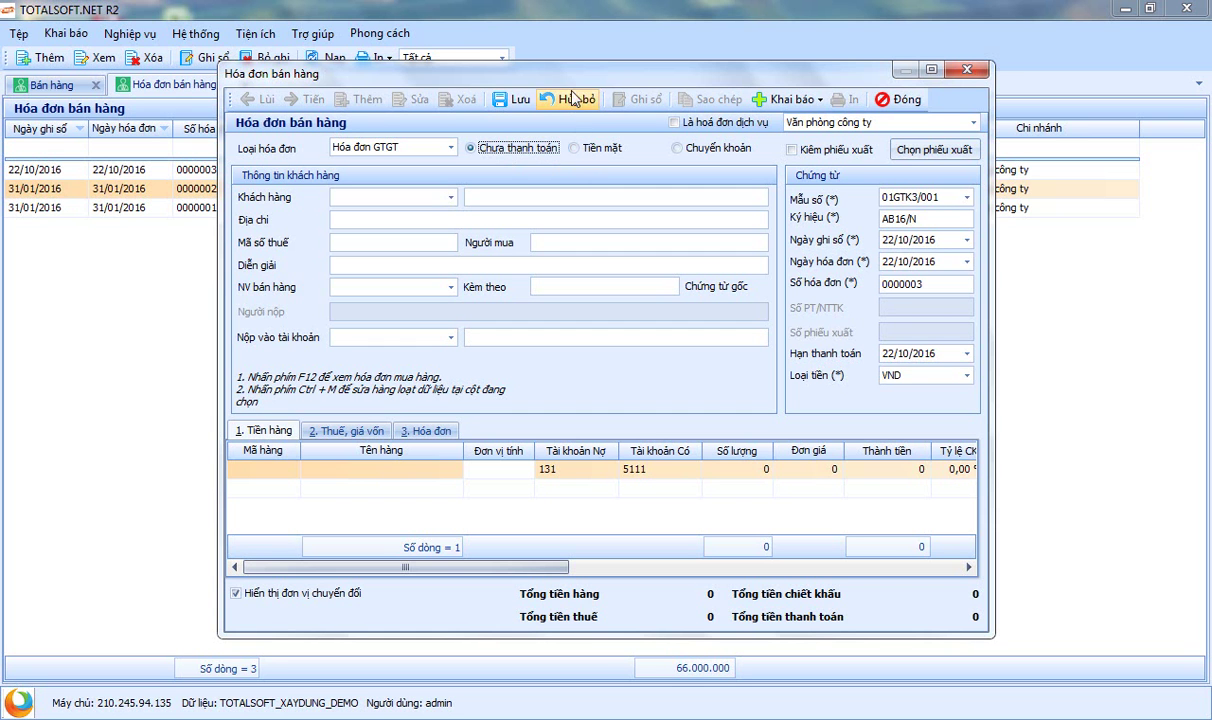
drag(572, 76, 611, 94)
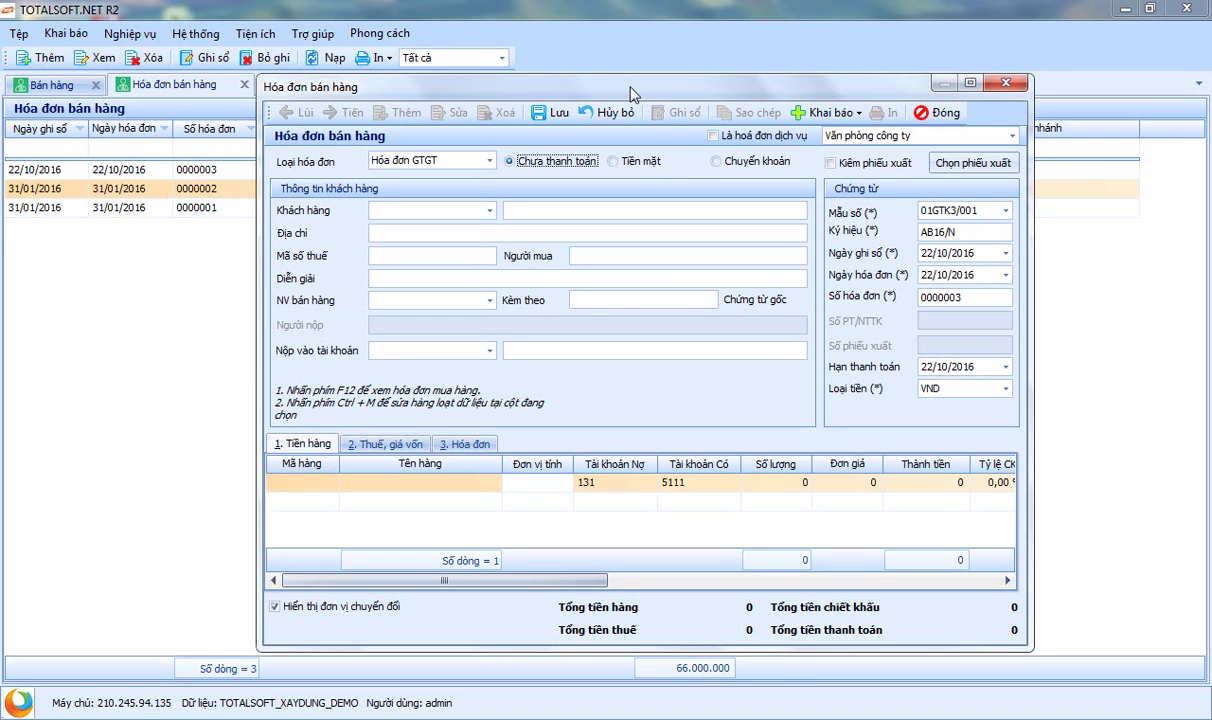
drag(598, 87, 607, 88)
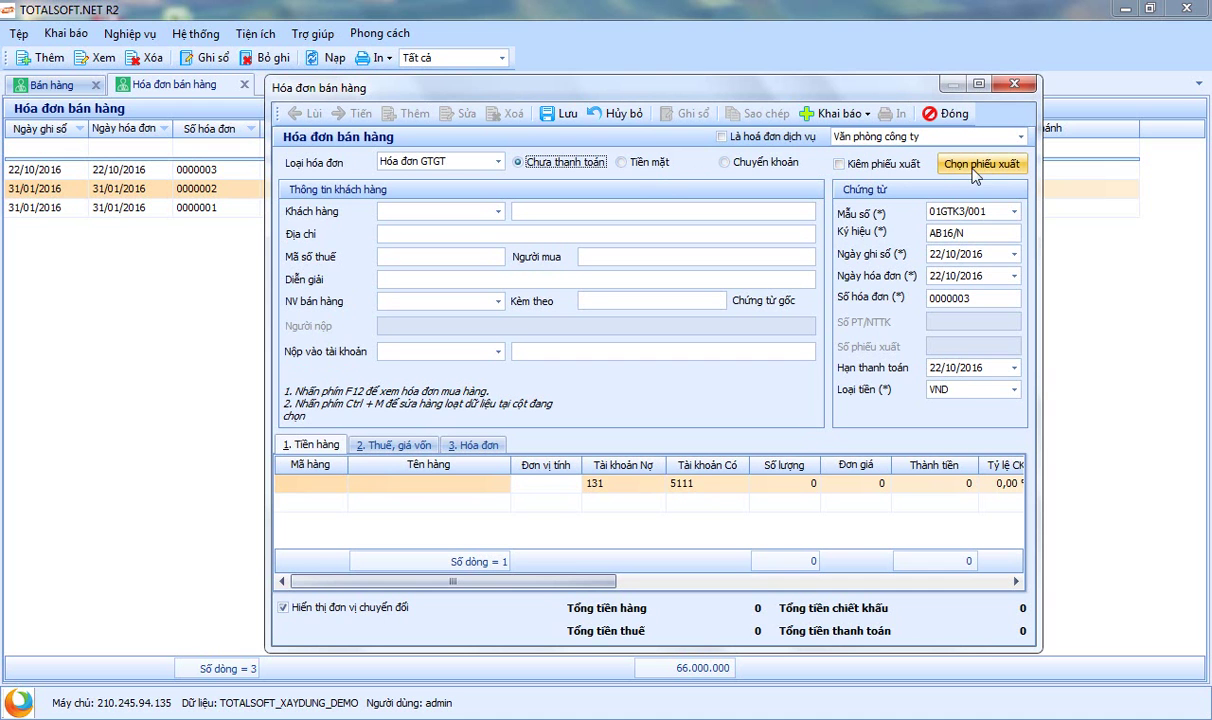
drag(602, 86, 629, 95)
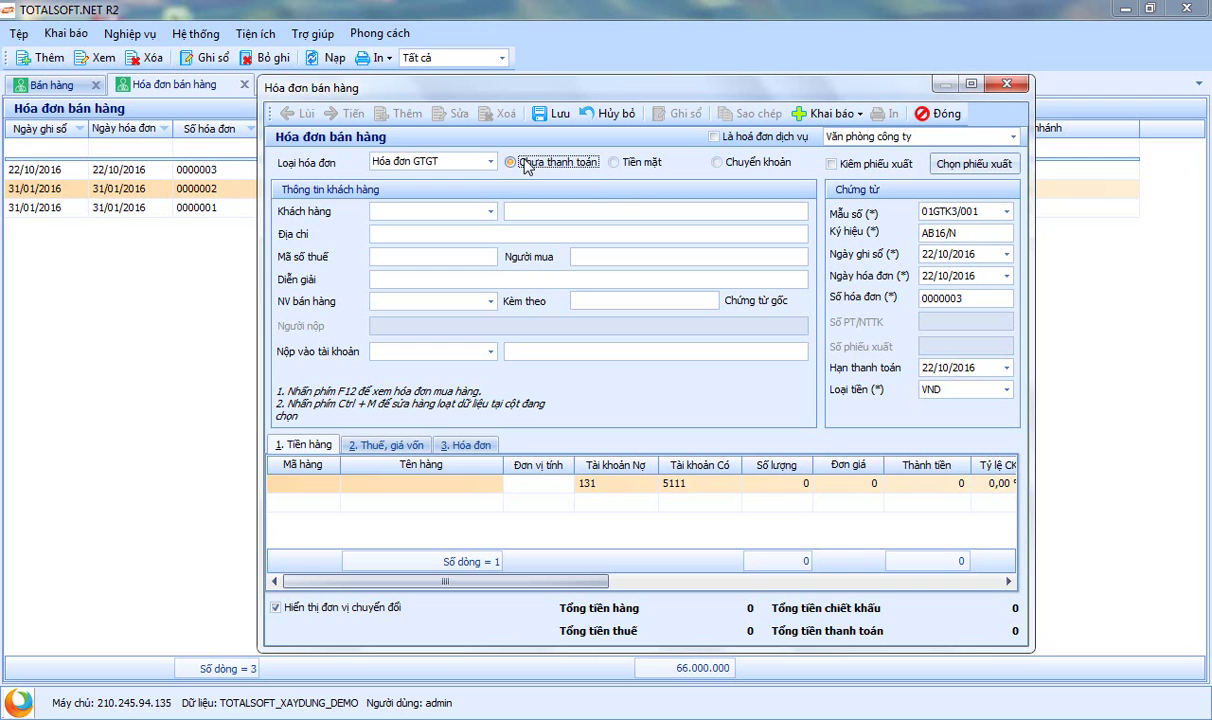
Step: Turn on Kiêm phiếu xuất for the invoice and choose Công ty TM Sông Hồng as the customer
click(831, 165)
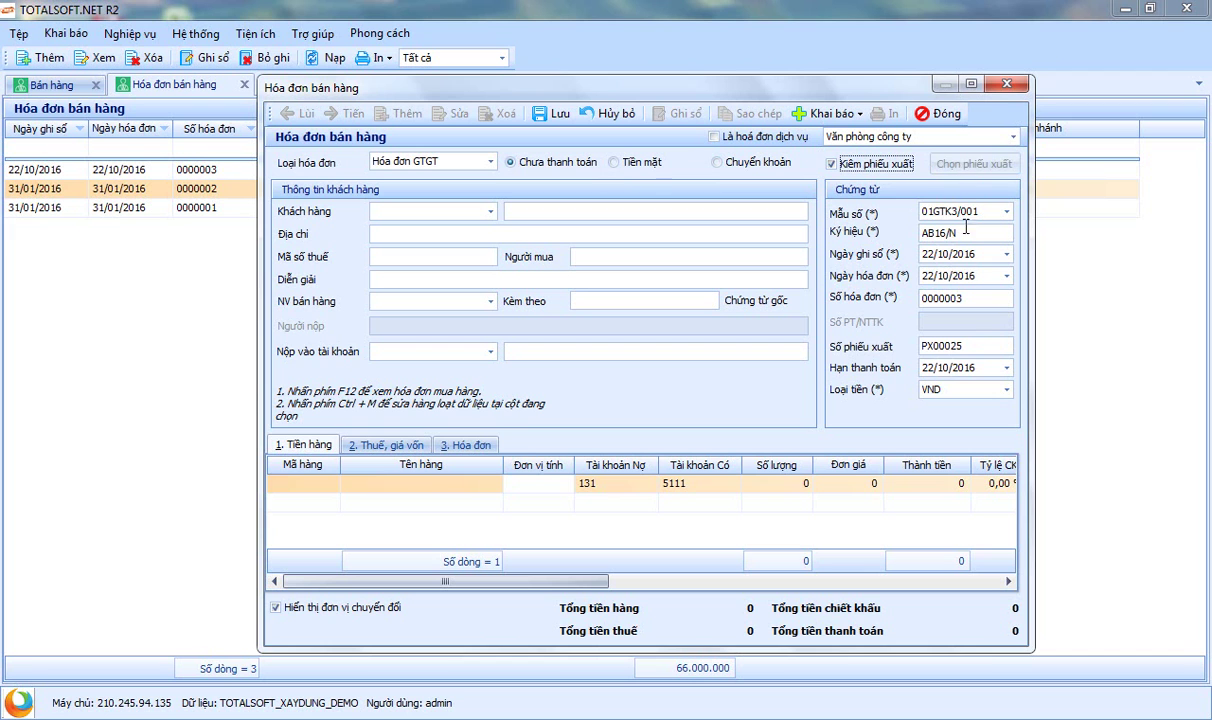
click(914, 347)
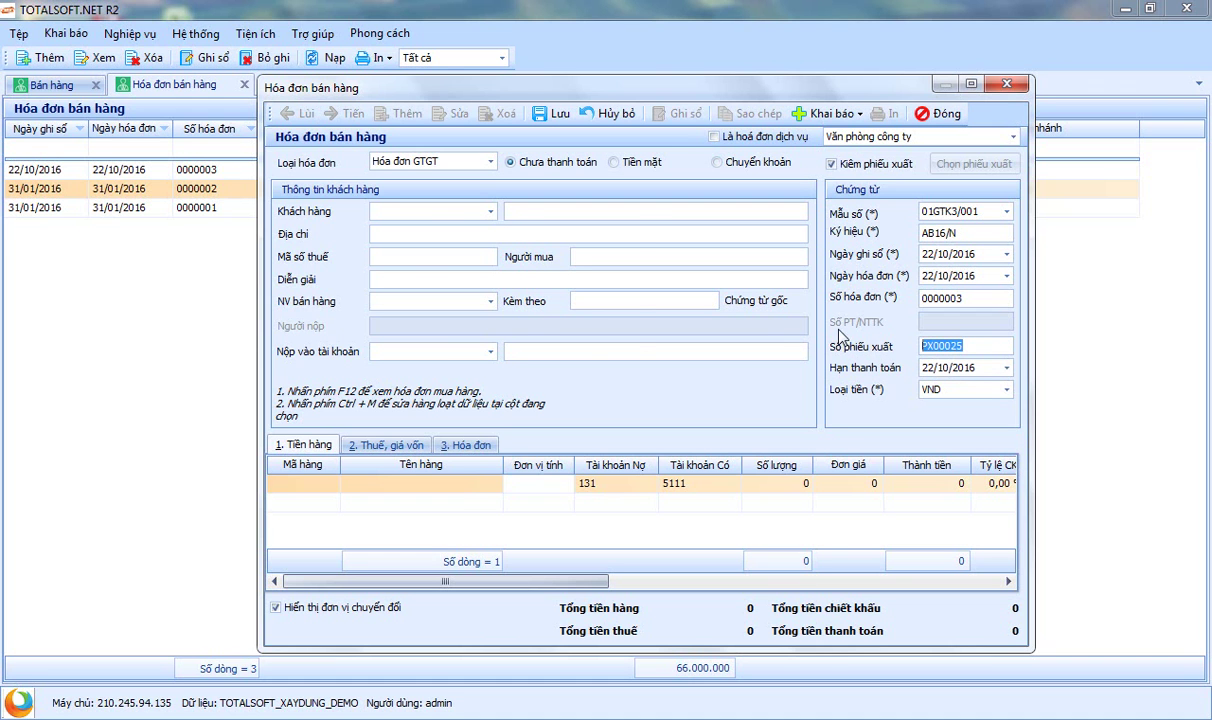
click(490, 211)
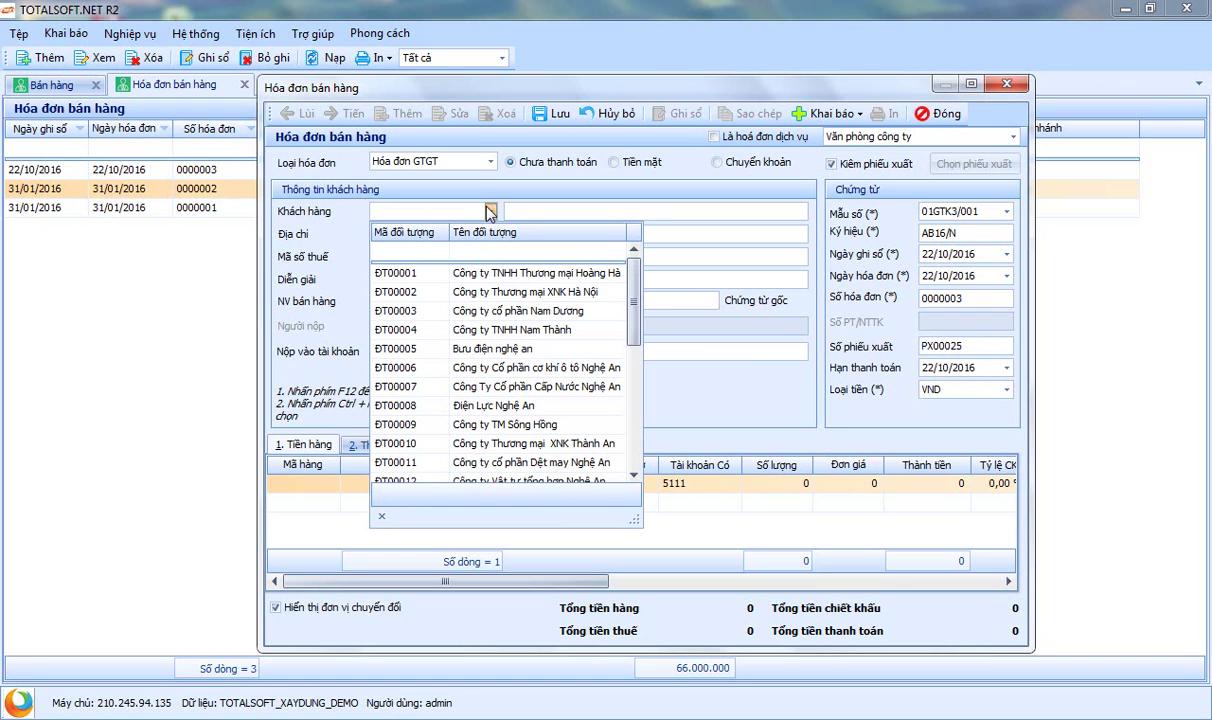
click(540, 424)
Step: Enter "Xuất bán thành phẩm" as the Diễn giải and check the NV bán hàng list without choosing an employee
click(425, 281)
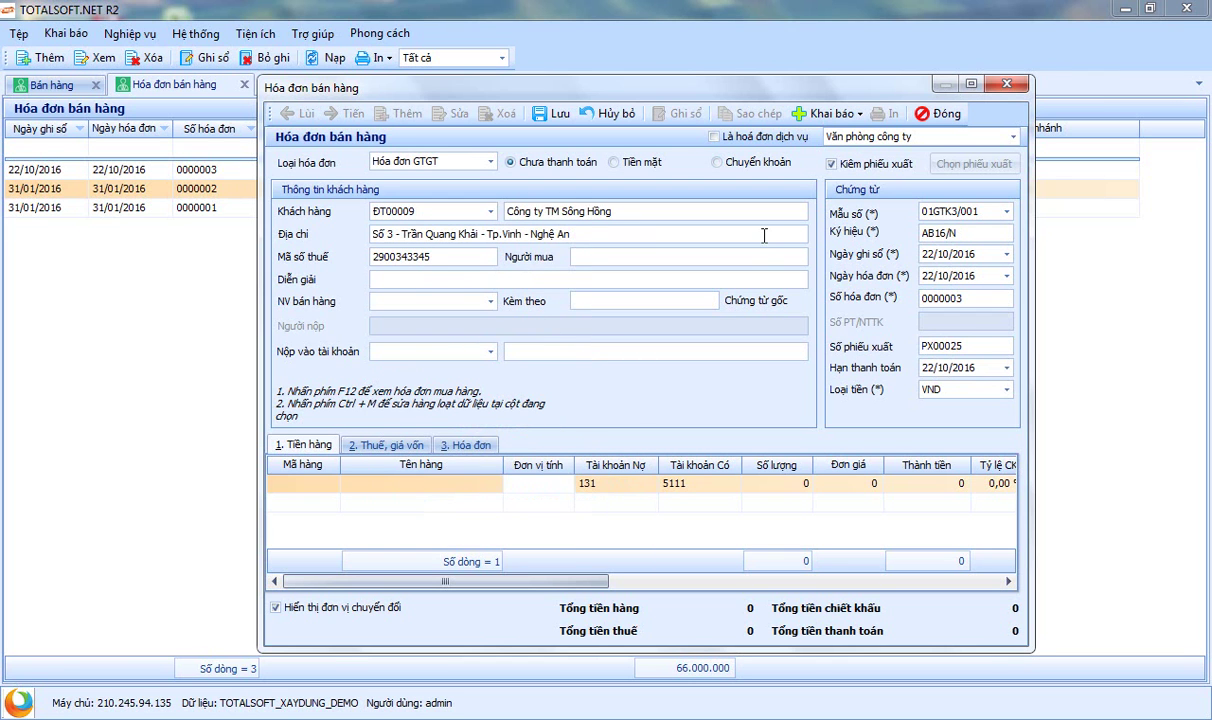
text(Xua)
text(t bán te)
text(thành phẩm)
click(489, 301)
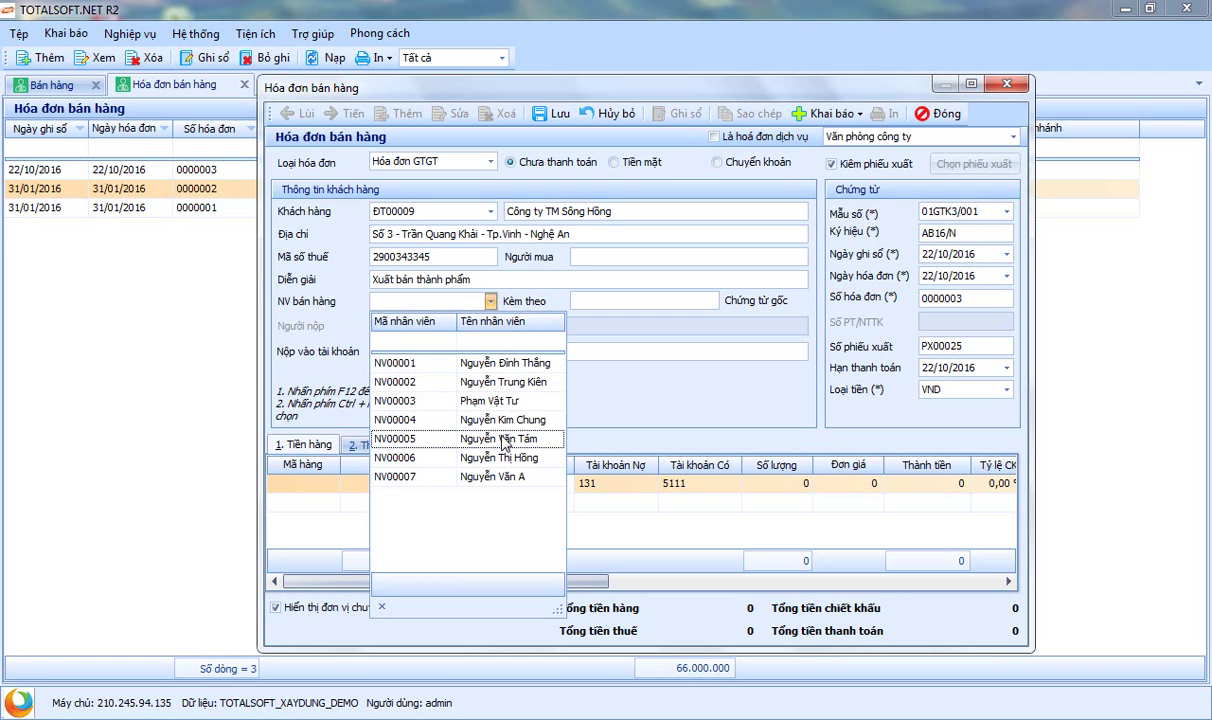
click(533, 311)
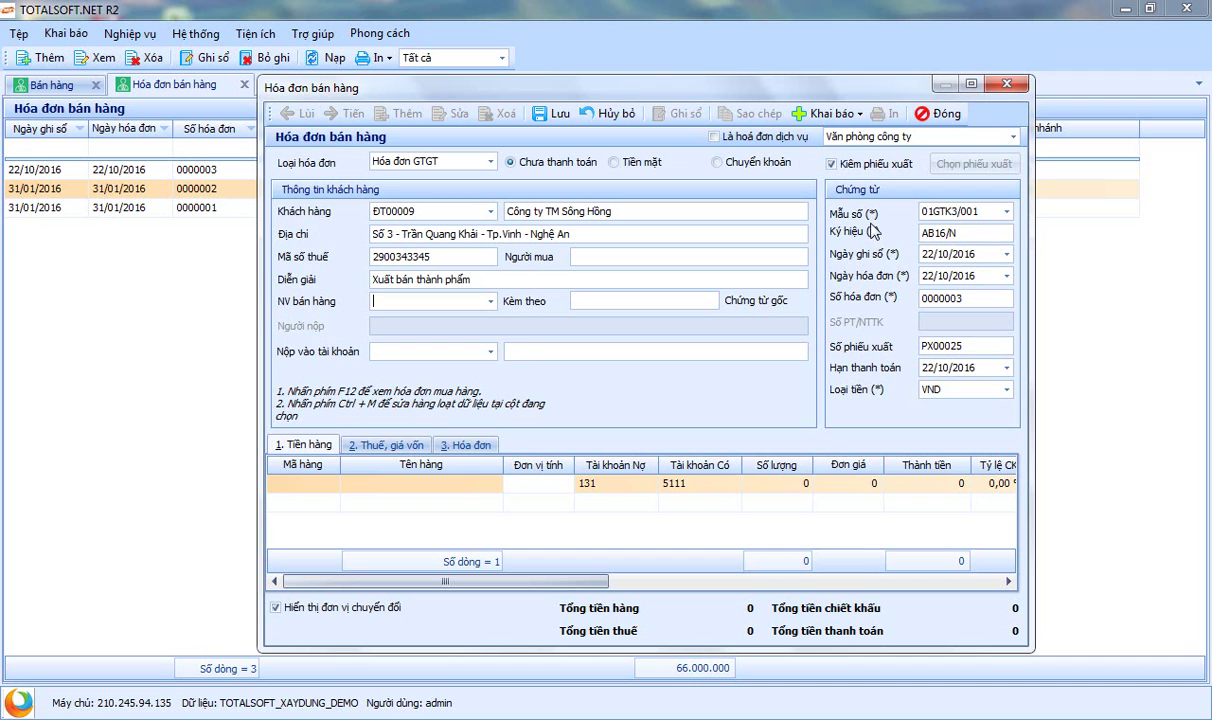
Step: Review the Mẫu số choices, Ký hiệu and Số hóa đơn in the Chứng từ section
click(1006, 211)
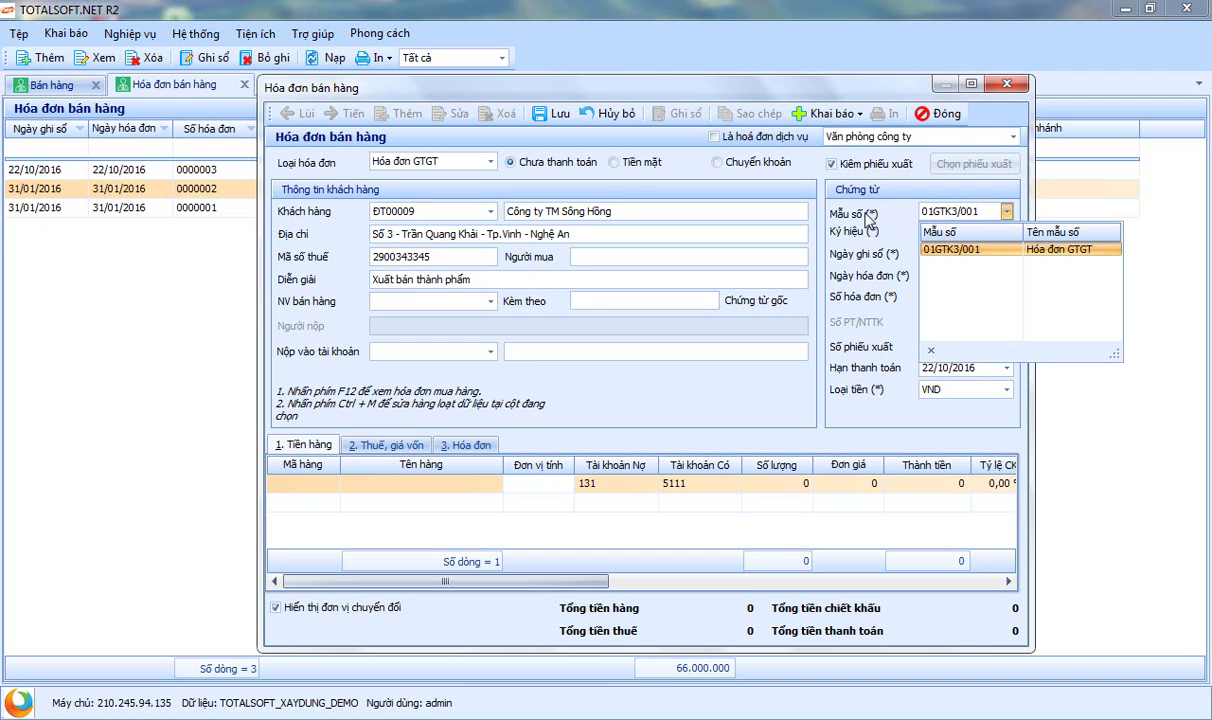
key(Return)
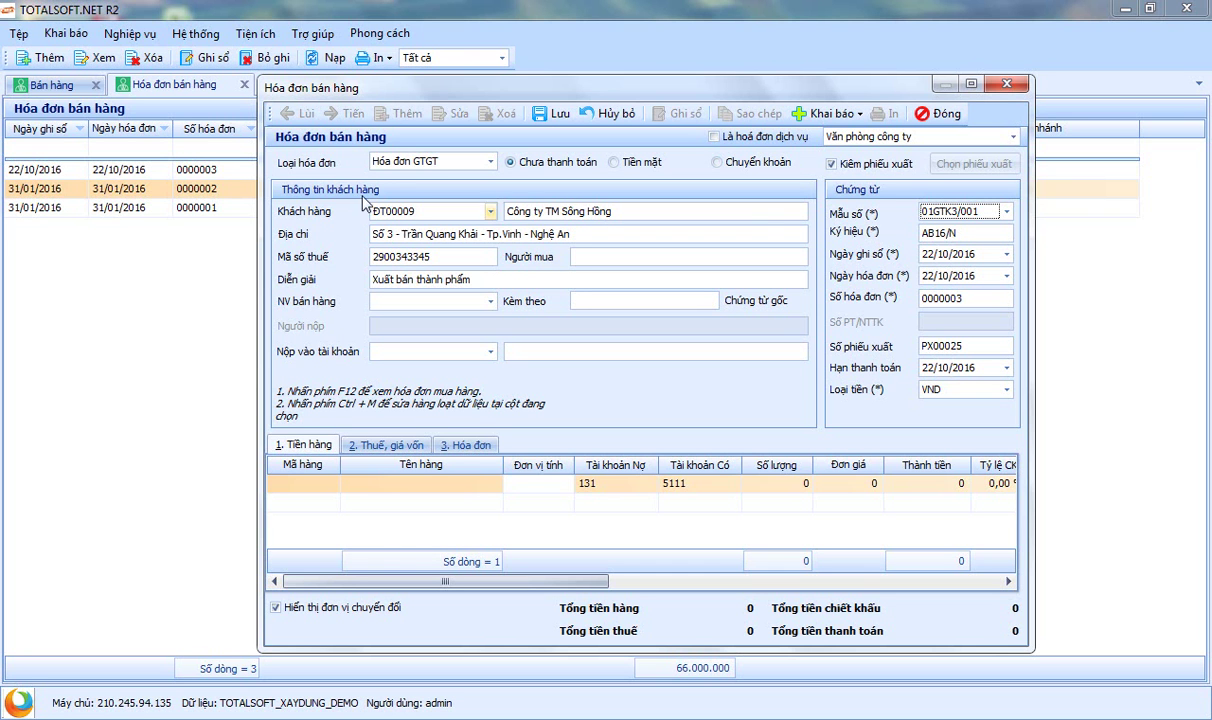
mouse_move(612, 90)
mouse_down()
mouse_move(648, 92)
mouse_move(622, 93)
mouse_up()
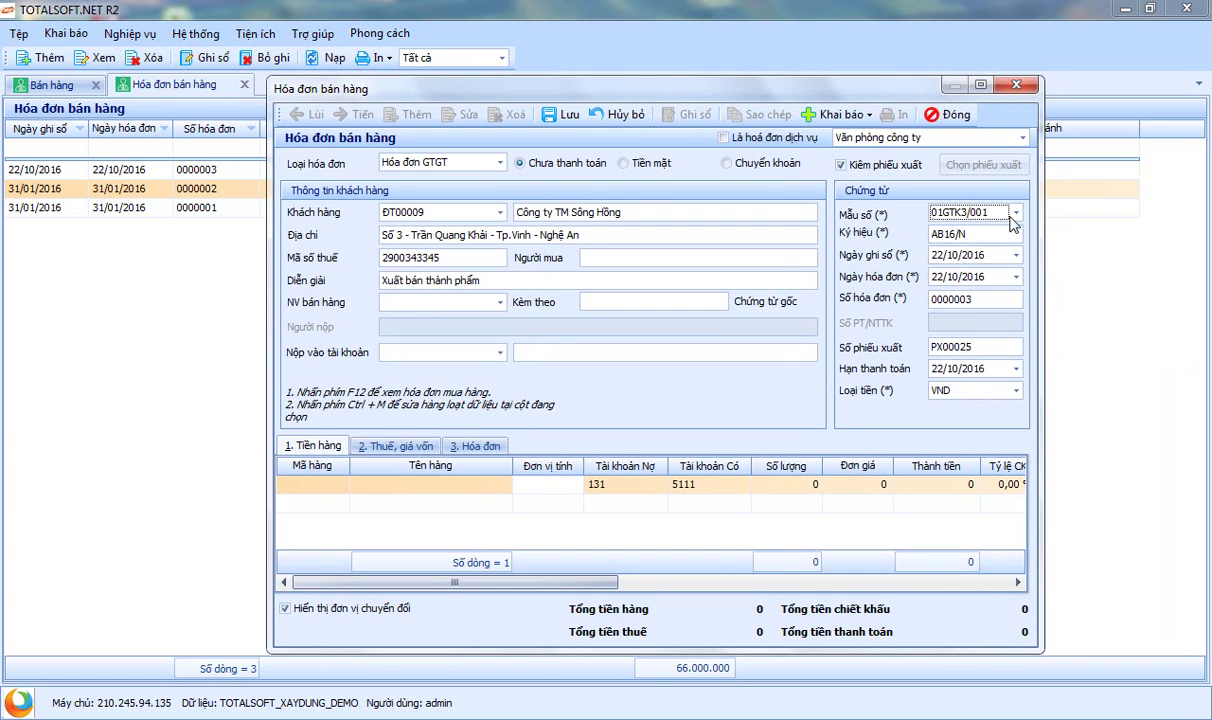
drag(976, 237, 924, 234)
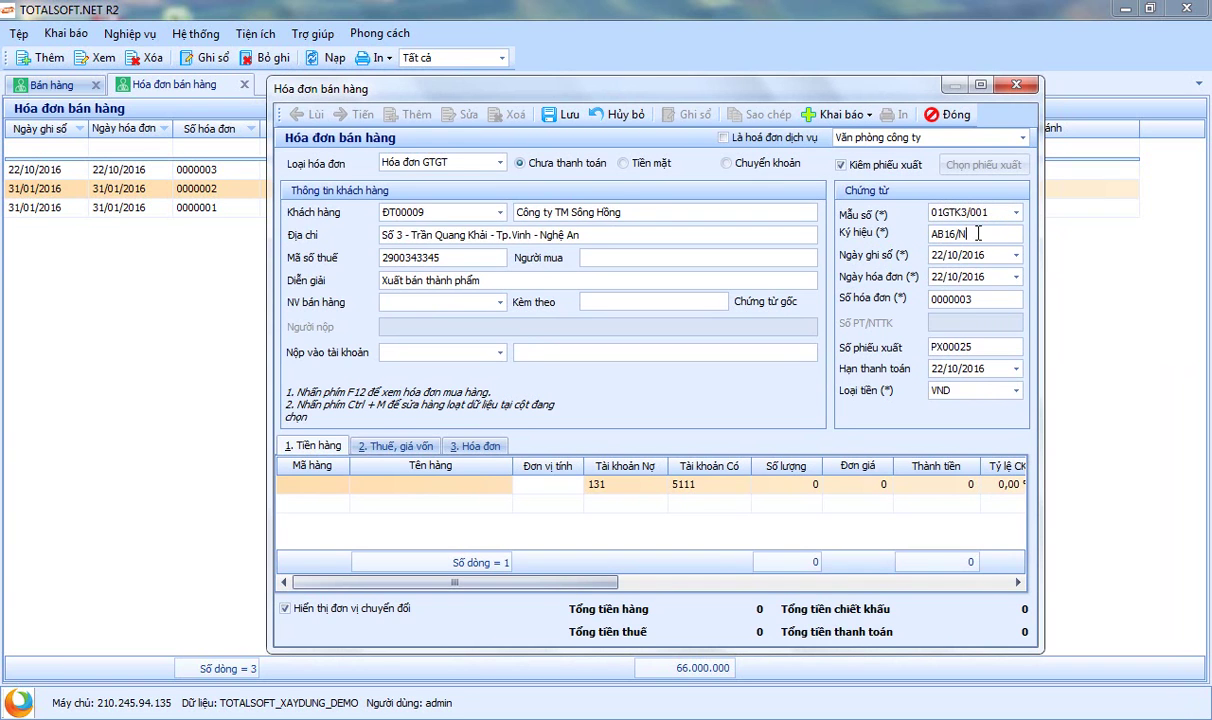
drag(975, 299, 870, 290)
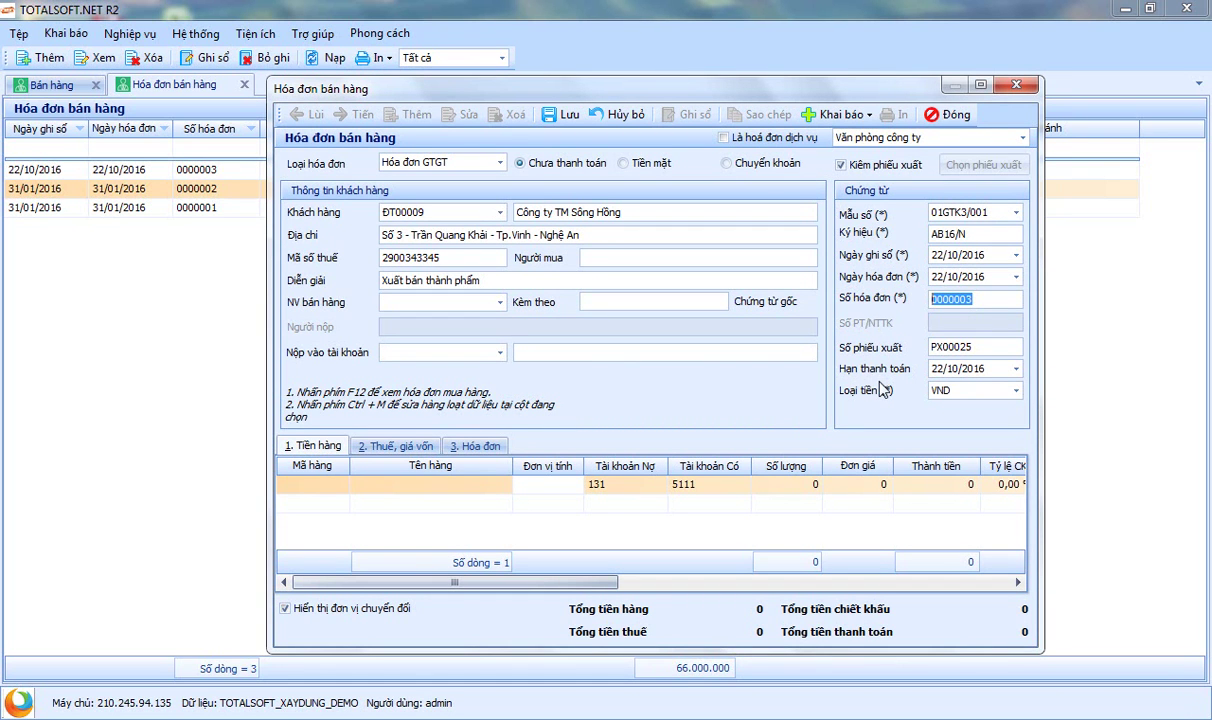
Step: Add finished good TP00003, Áo sơ mi dài tay, as the first goods line of the invoice
key(Tab)
key(Tab)
key(Tab)
key(Tab)
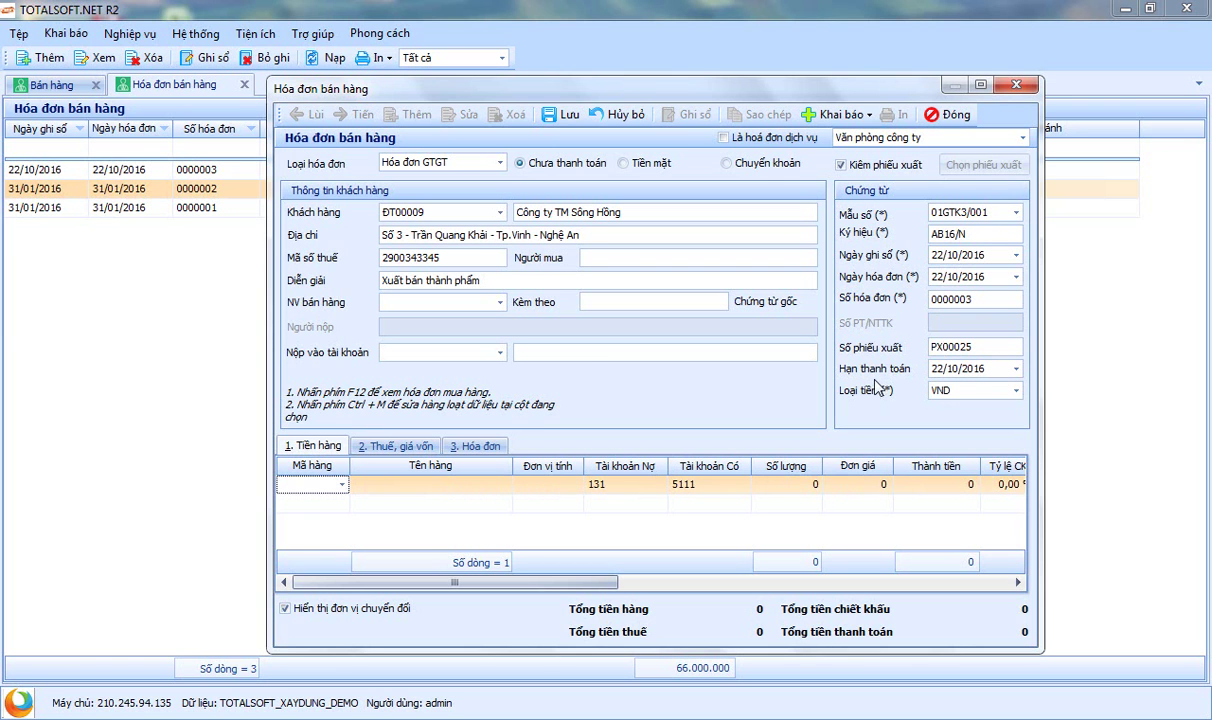
click(341, 484)
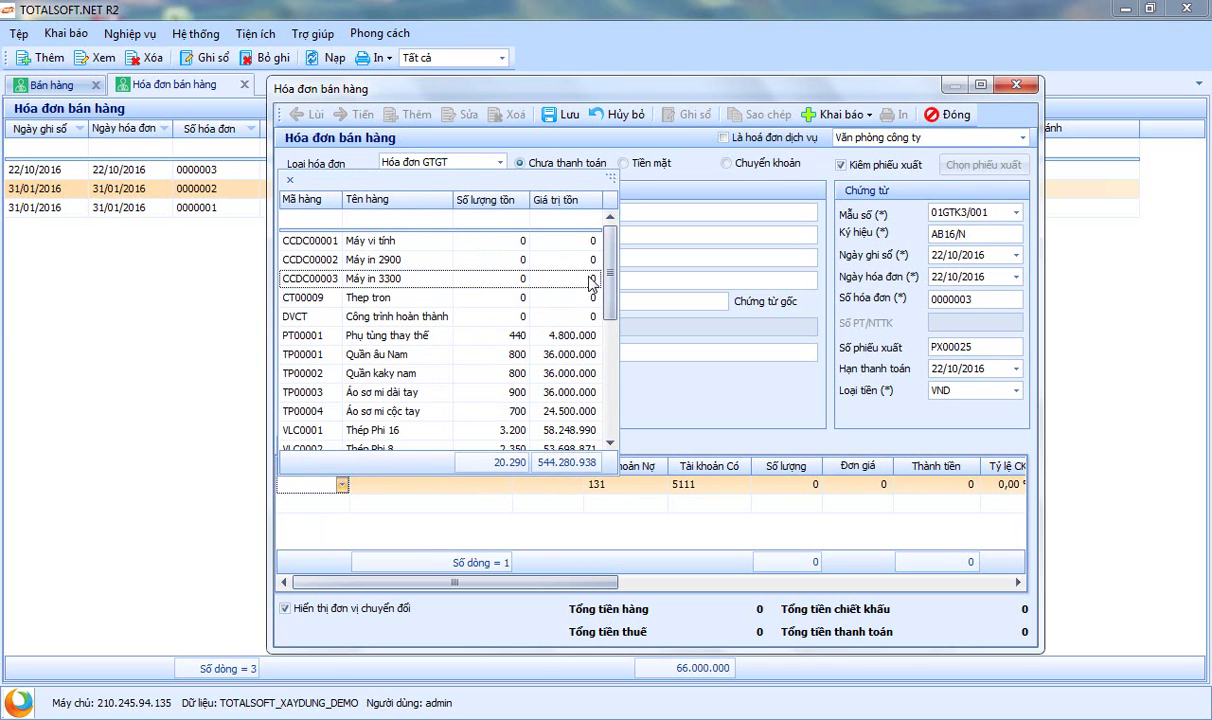
drag(609, 245, 611, 316)
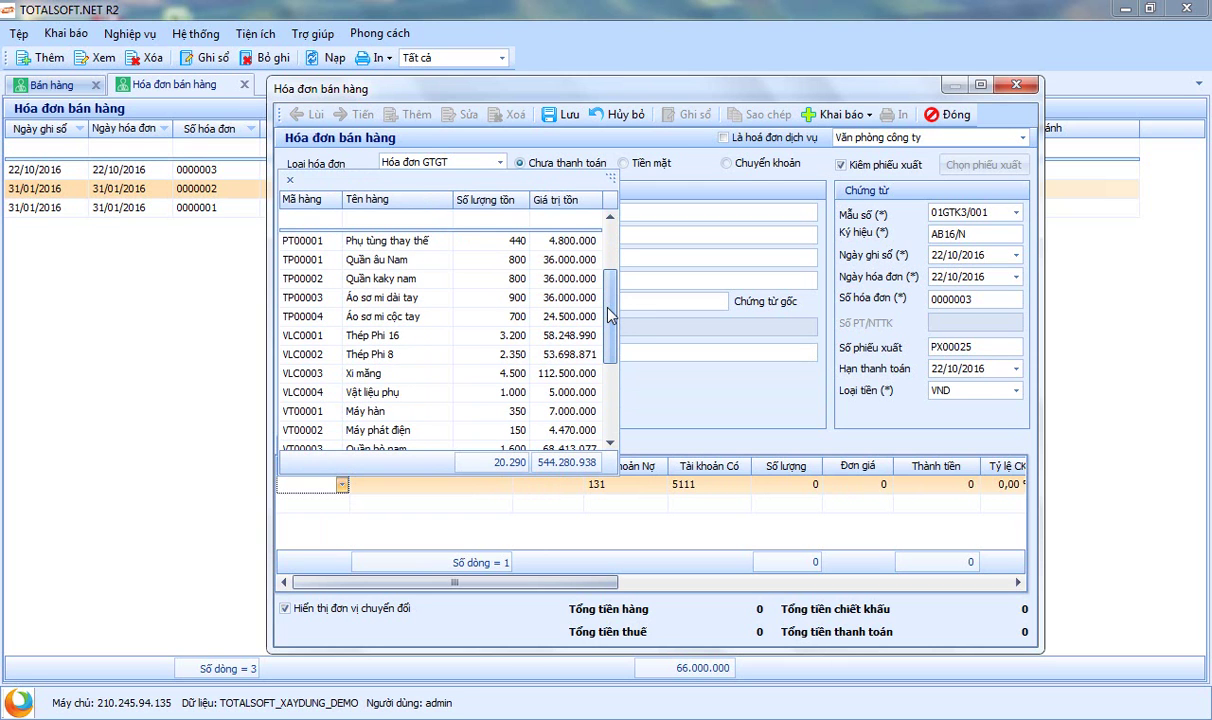
scroll(611, 316, up, 1)
drag(614, 316, 614, 322)
scroll(614, 320, down, 1)
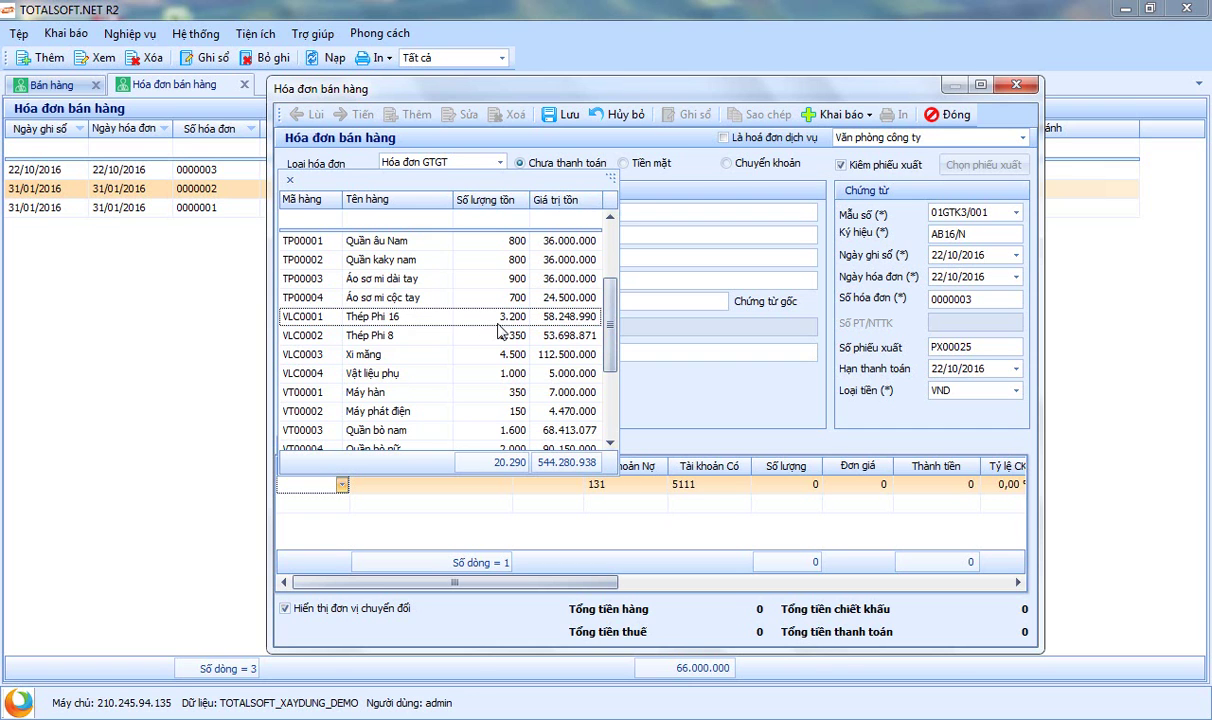
click(393, 285)
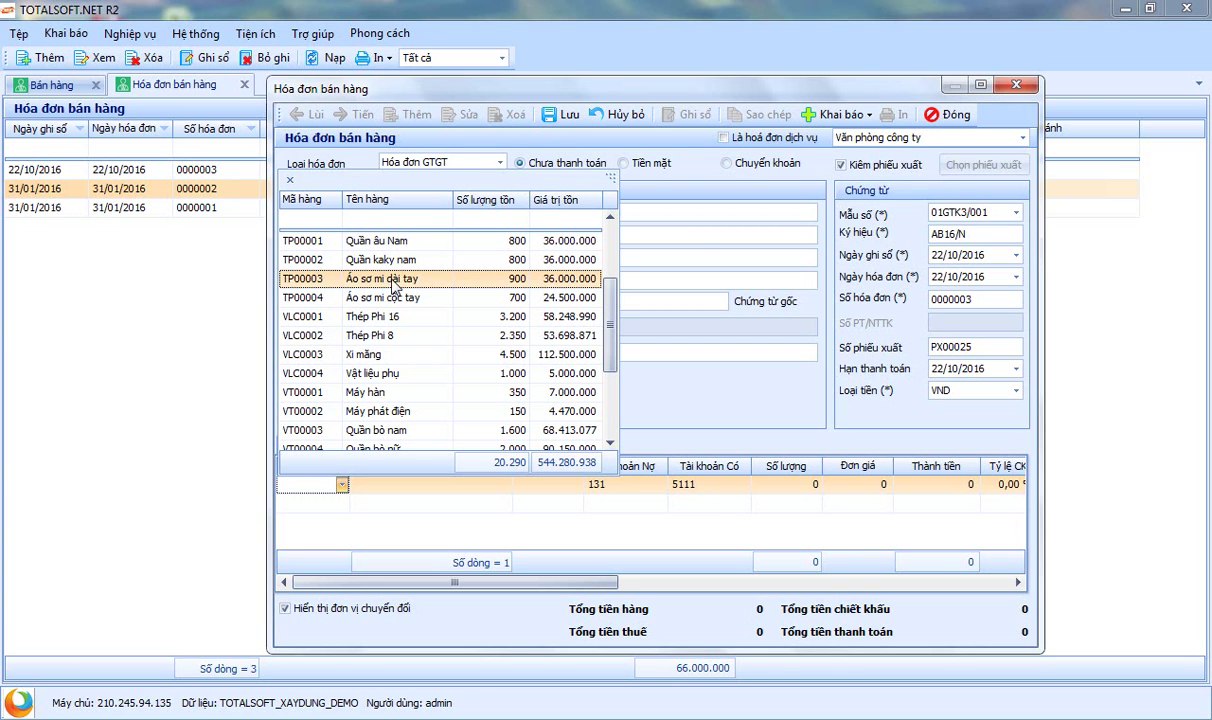
click(490, 285)
Step: Set the Áo sơ mi dài tay line's Số lượng to 400 and its Đơn giá to 50.000
key(Tab)
key(Tab)
key(Tab)
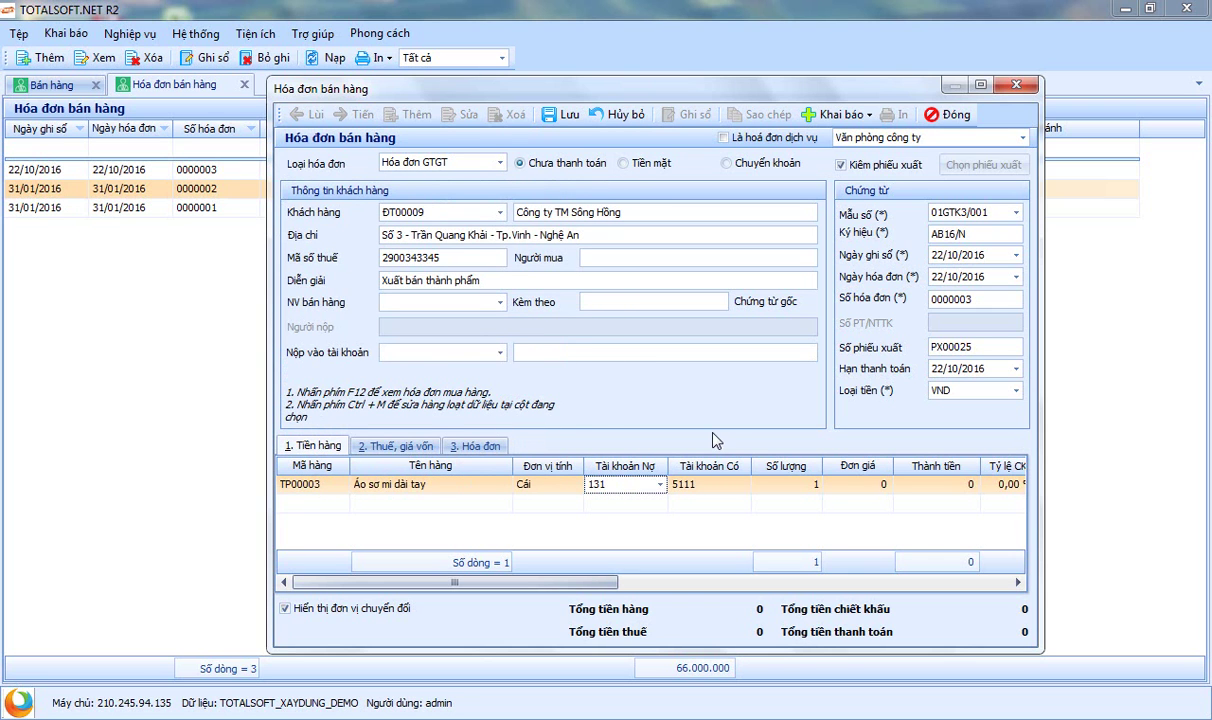
key(Tab)
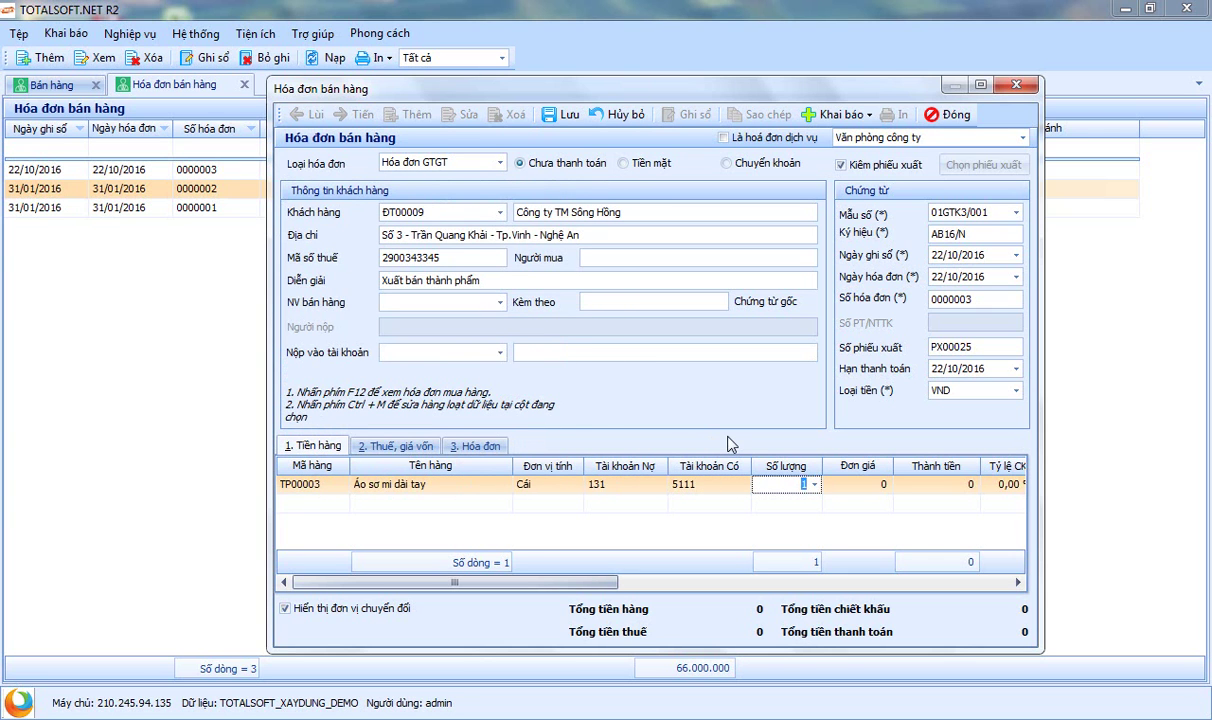
text(400)
key(Tab)
text(5.000)
key(BackSpace)
key(BackSpace)
key(BackSpace)
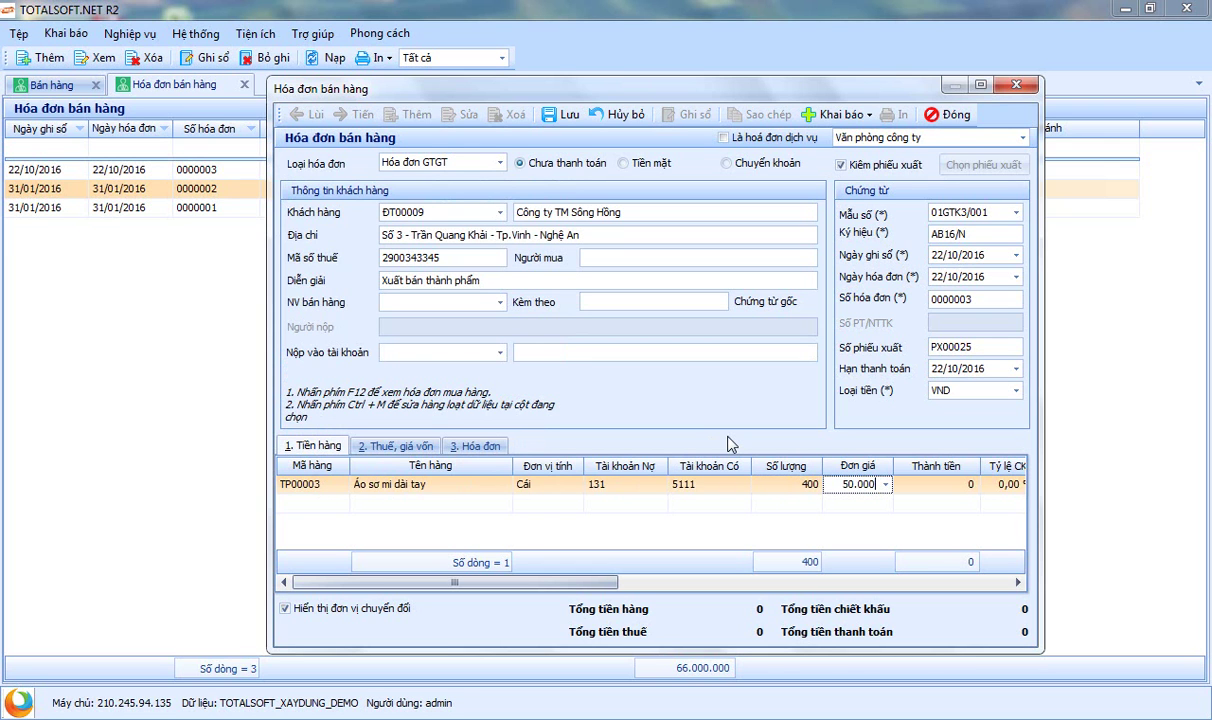
key(Tab)
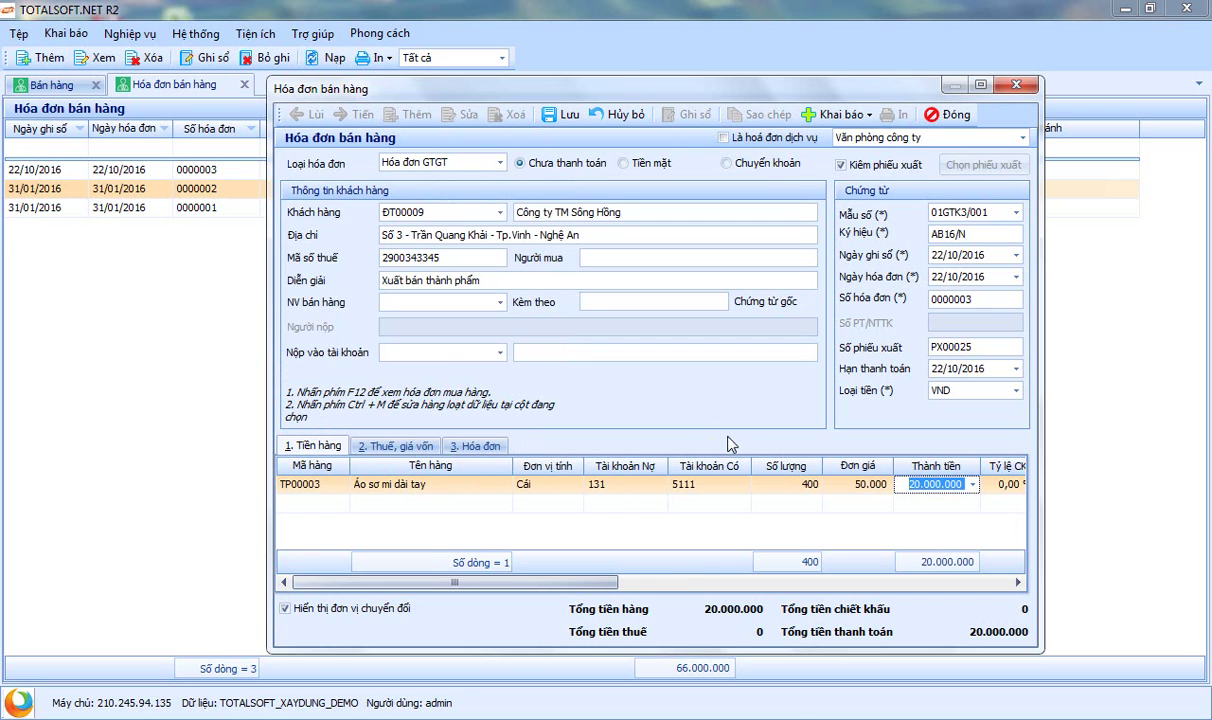
Step: Review the discount fields of the Áo sơ mi dài tay line, Tỷ lệ CK, Tiền CK, Đơn giá QĐ and Tài khoản CK
key(Tab)
key(Tab)
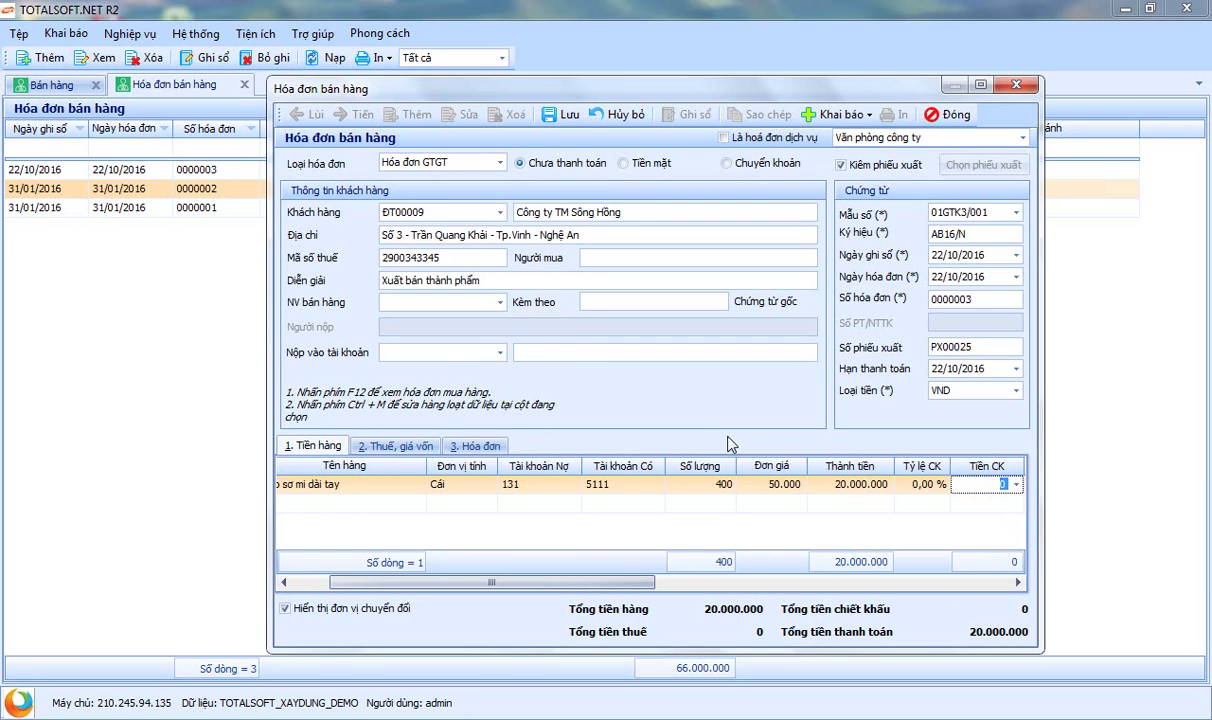
key(shift+Tab)
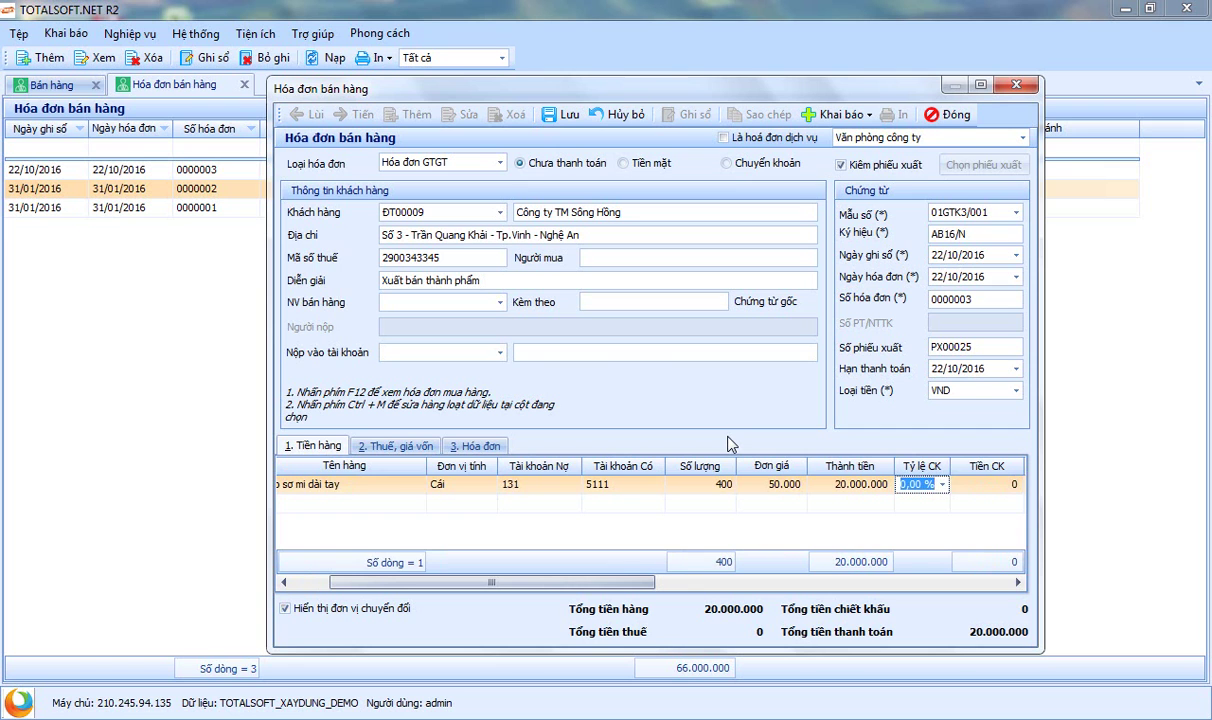
key(Tab)
key(Tab)
key(shift+Tab)
key(shift+Tab)
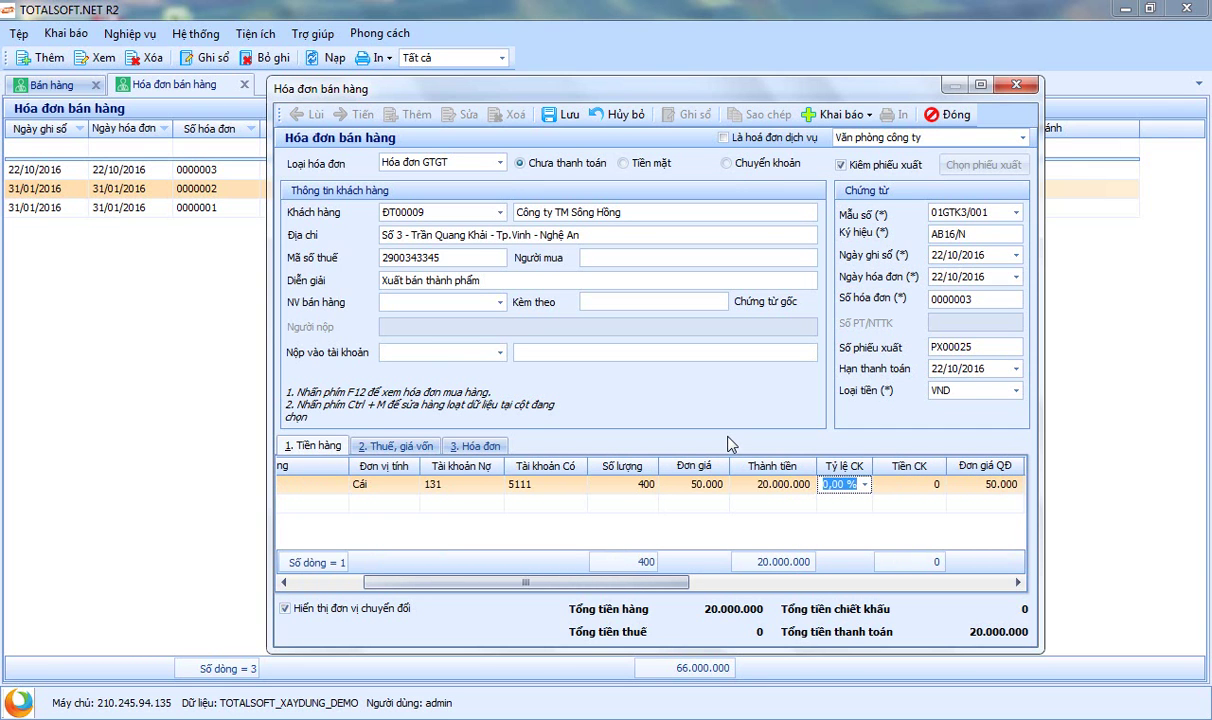
key(Tab)
key(Tab)
key(Tab)
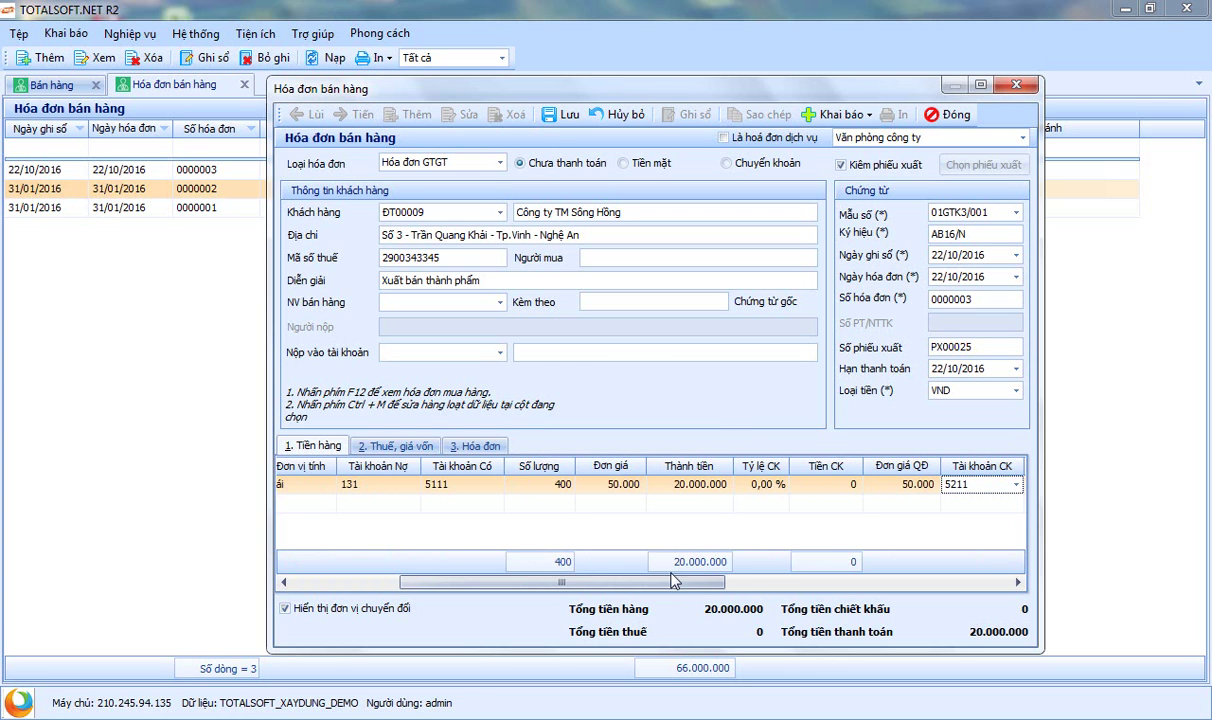
Step: Try entering free text in the Bảo hành cell of the Áo sơ mi dài tay line and clear it
drag(562, 582, 762, 589)
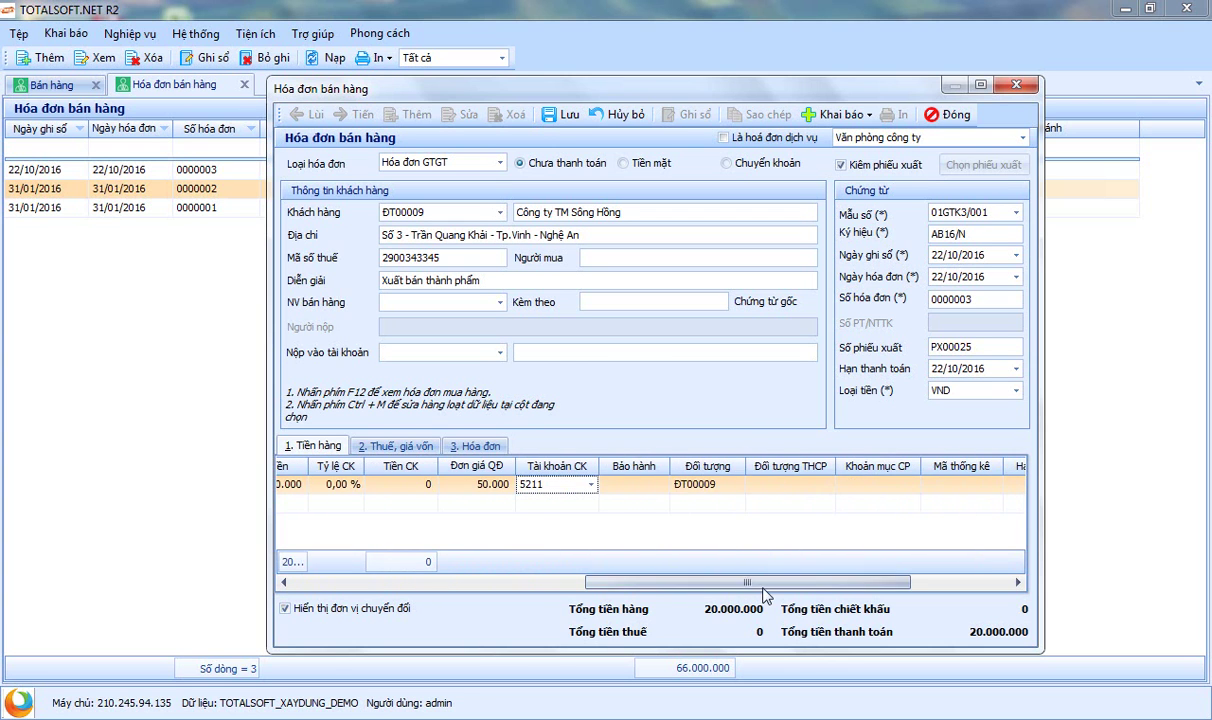
click(652, 487)
text(fads)
key(BackSpace)
key(BackSpace)
key(BackSpace)
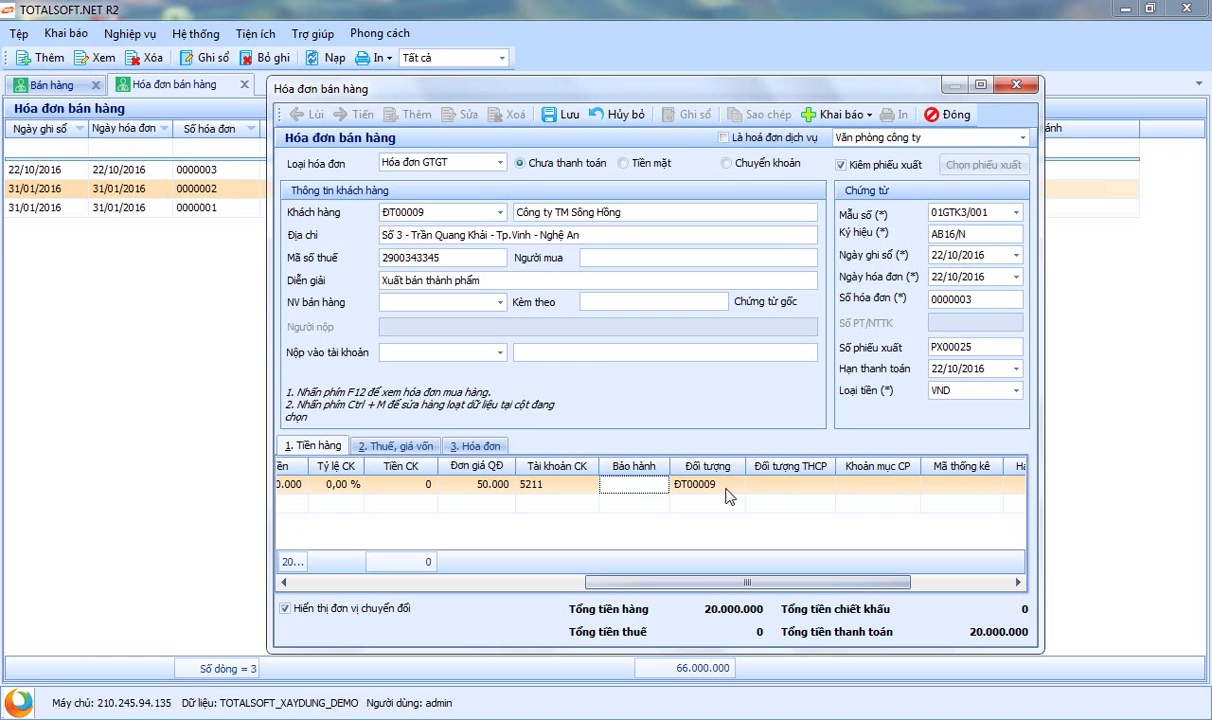
Step: Hide the Đối tượng THCP, Khoản mục CP and Mã thống kê columns in the goods grid
drag(702, 592, 855, 588)
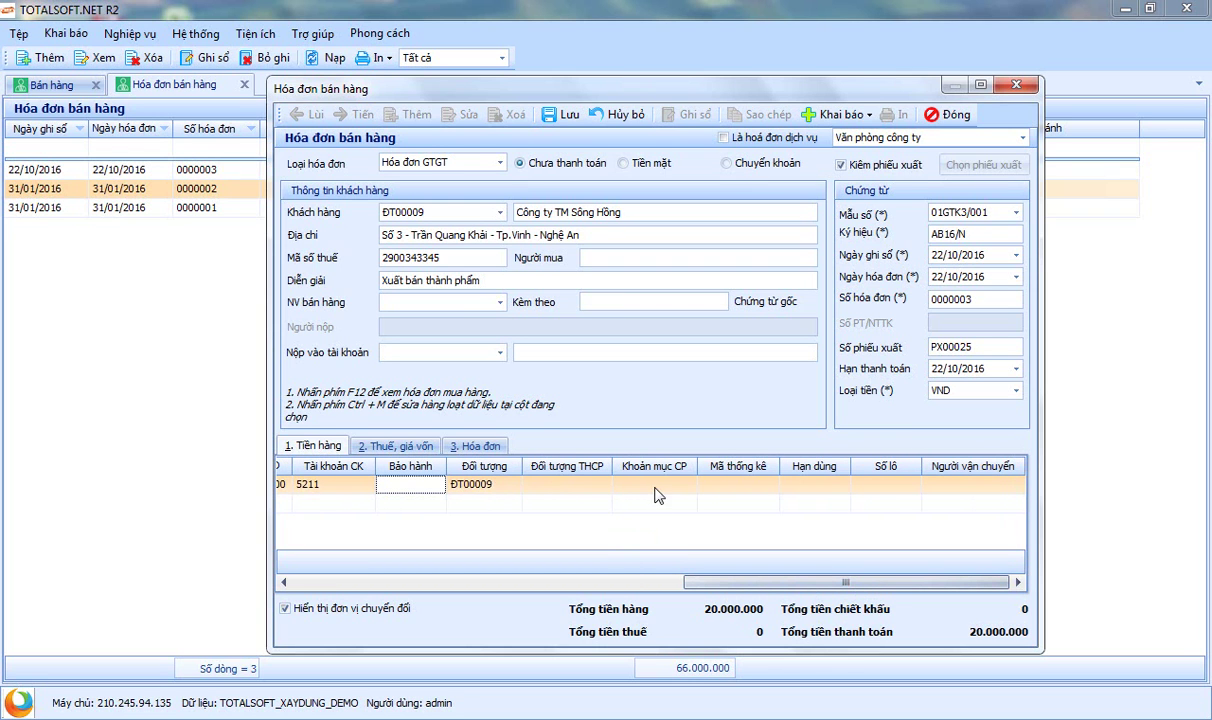
right_click(720, 474)
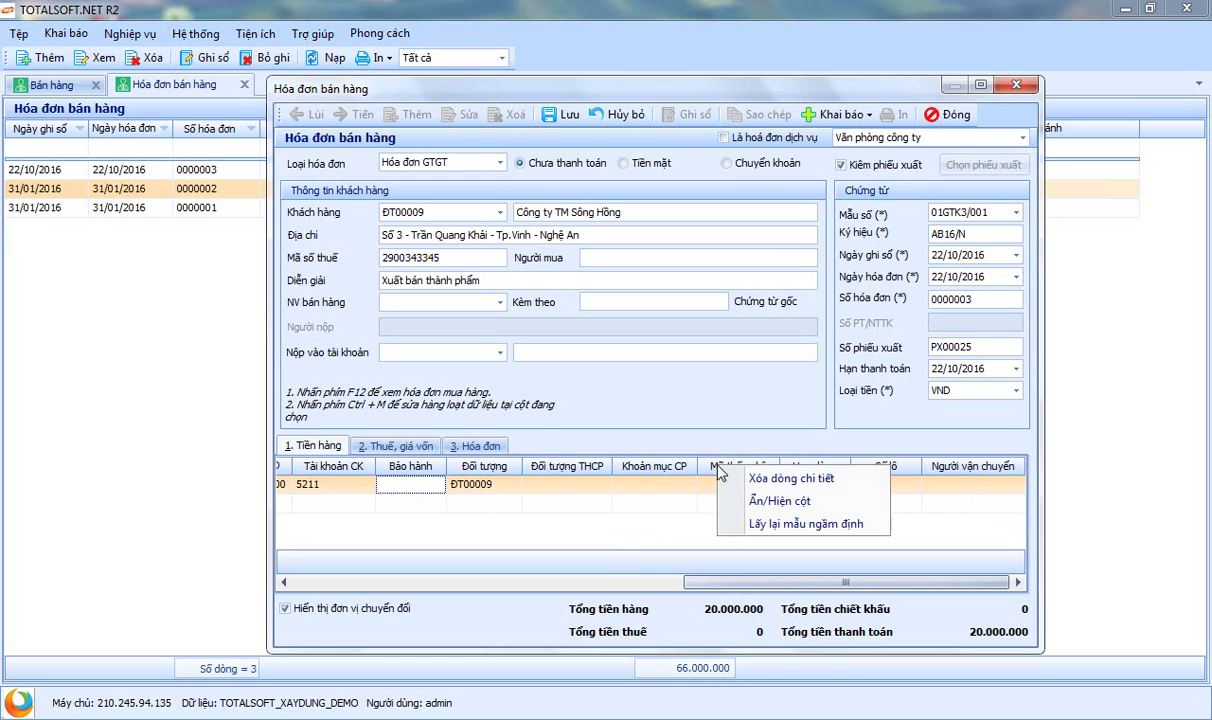
click(764, 502)
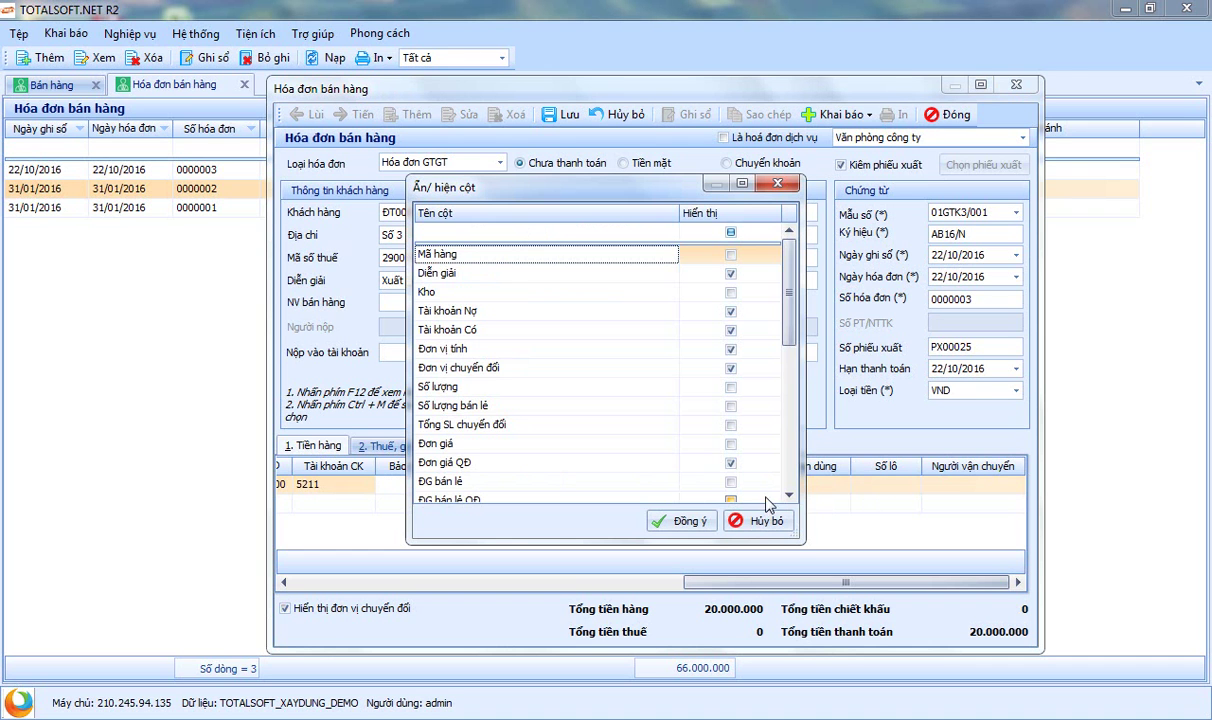
drag(789, 305, 785, 453)
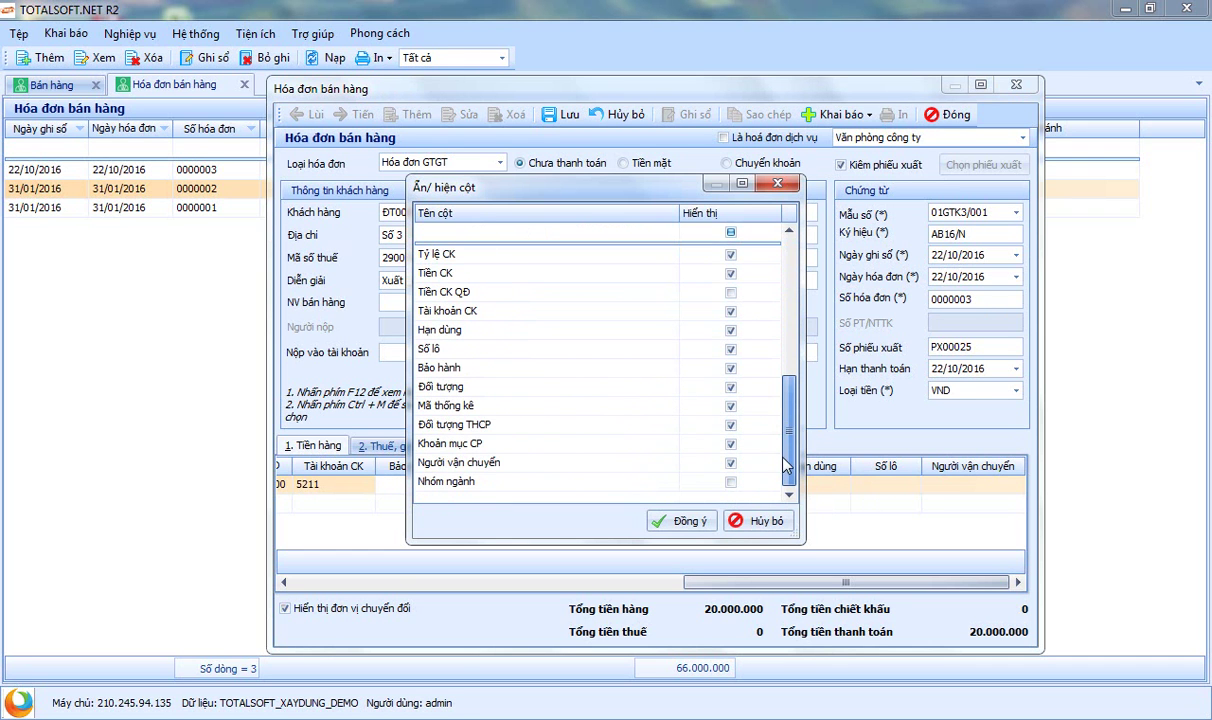
click(730, 427)
click(730, 427)
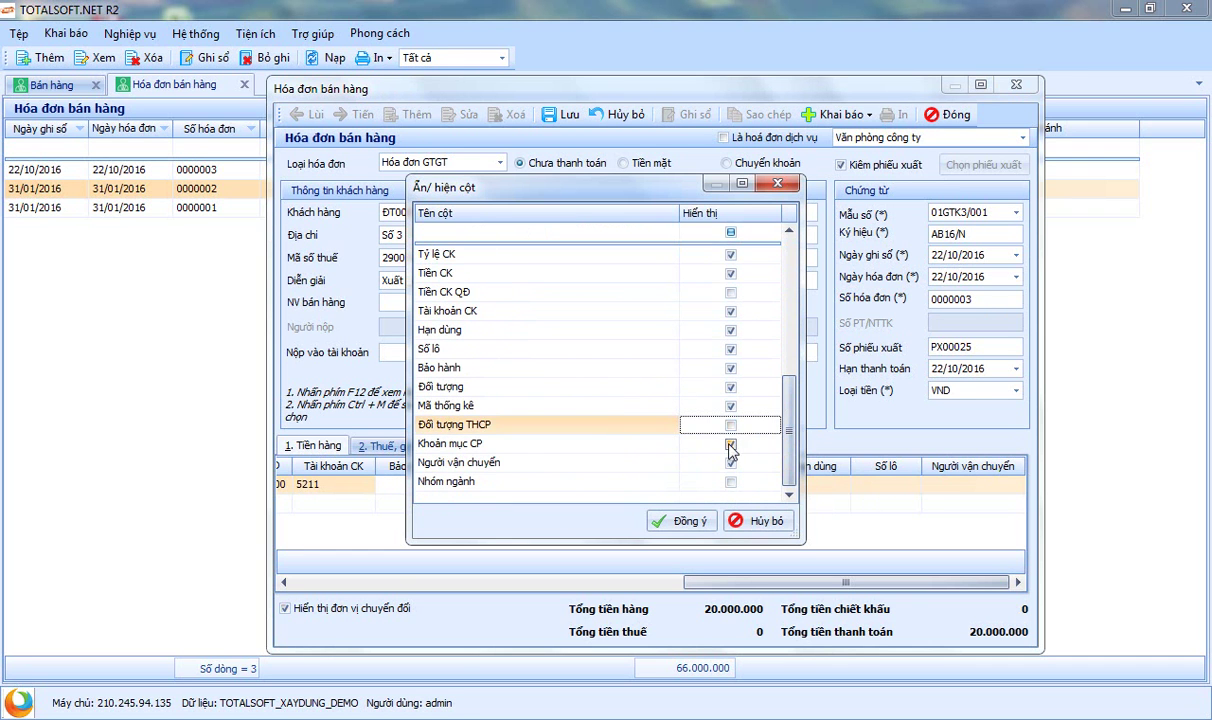
click(730, 444)
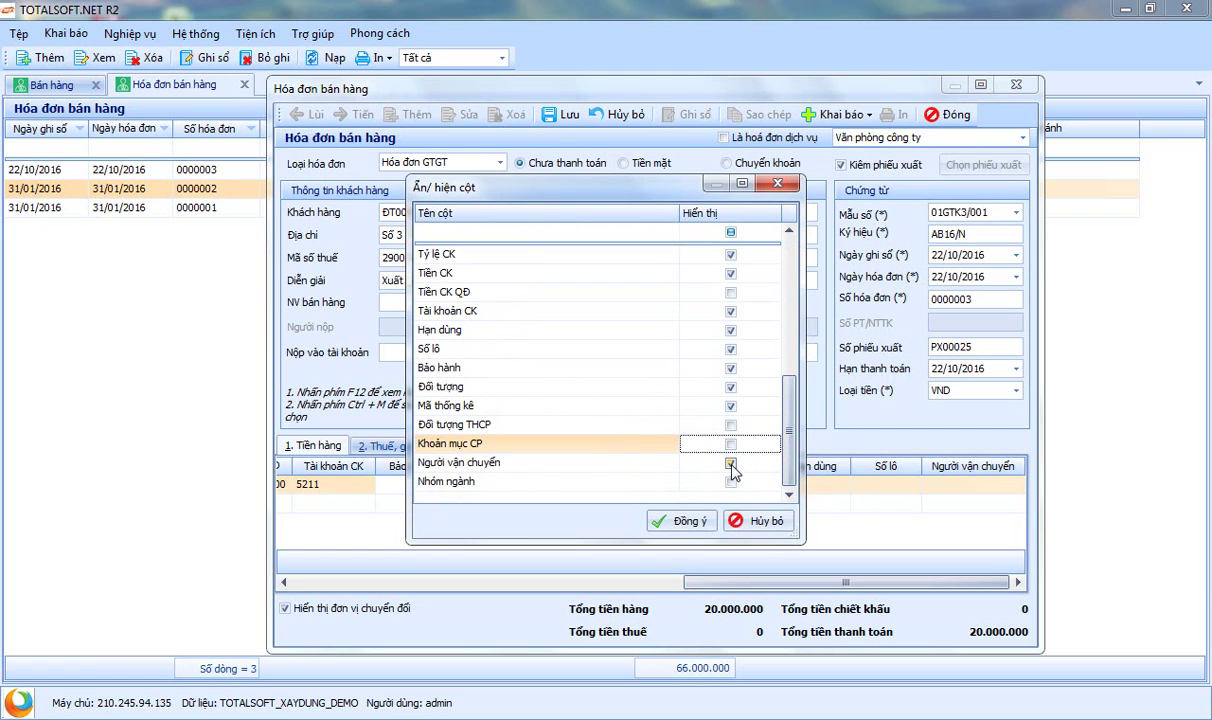
click(731, 407)
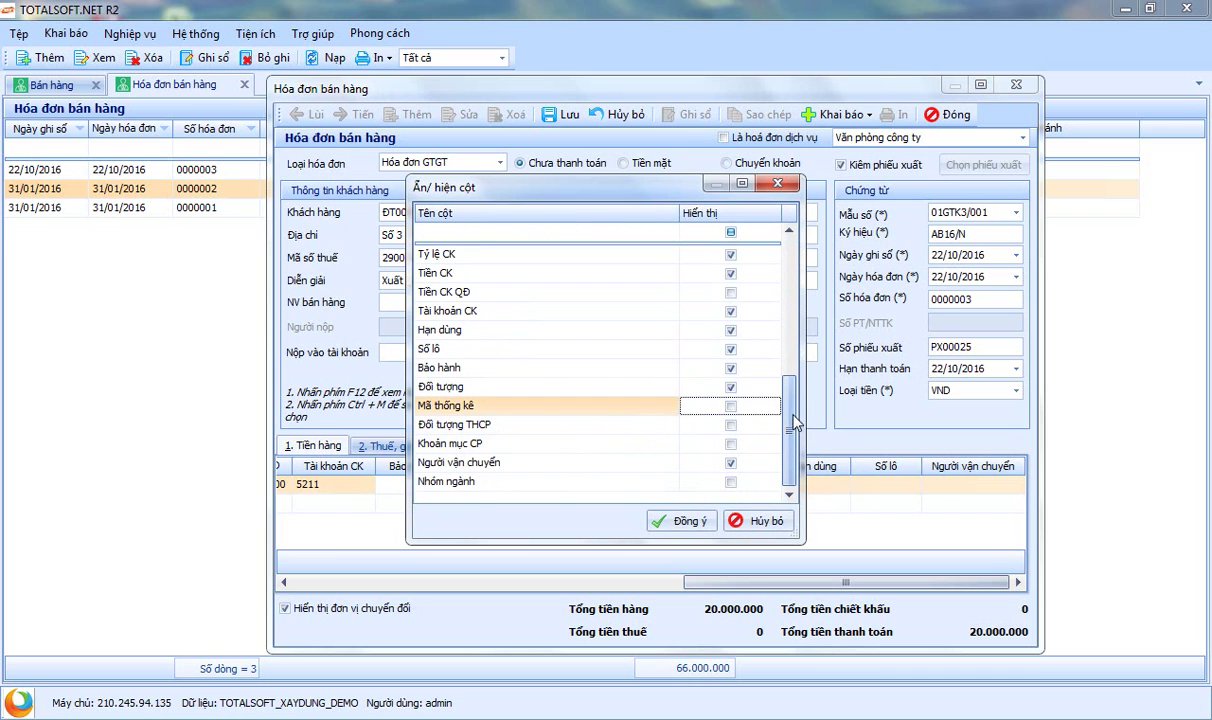
scroll(793, 425, up, 2)
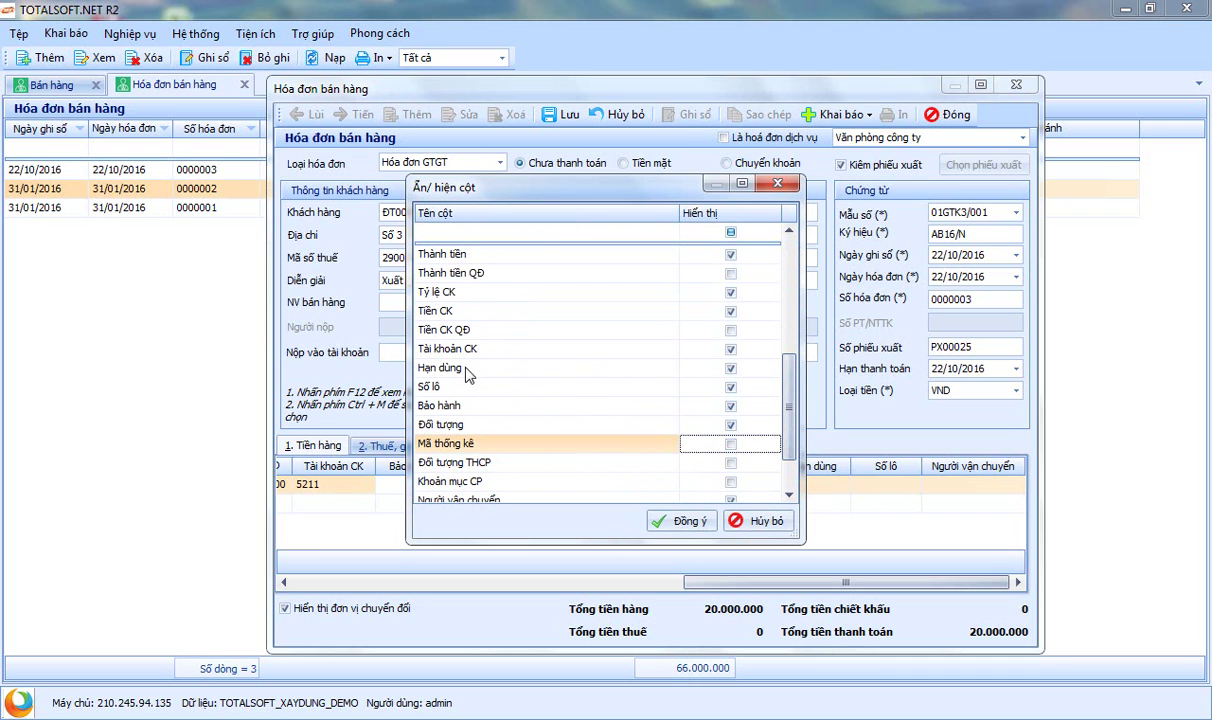
click(682, 522)
drag(521, 586, 928, 590)
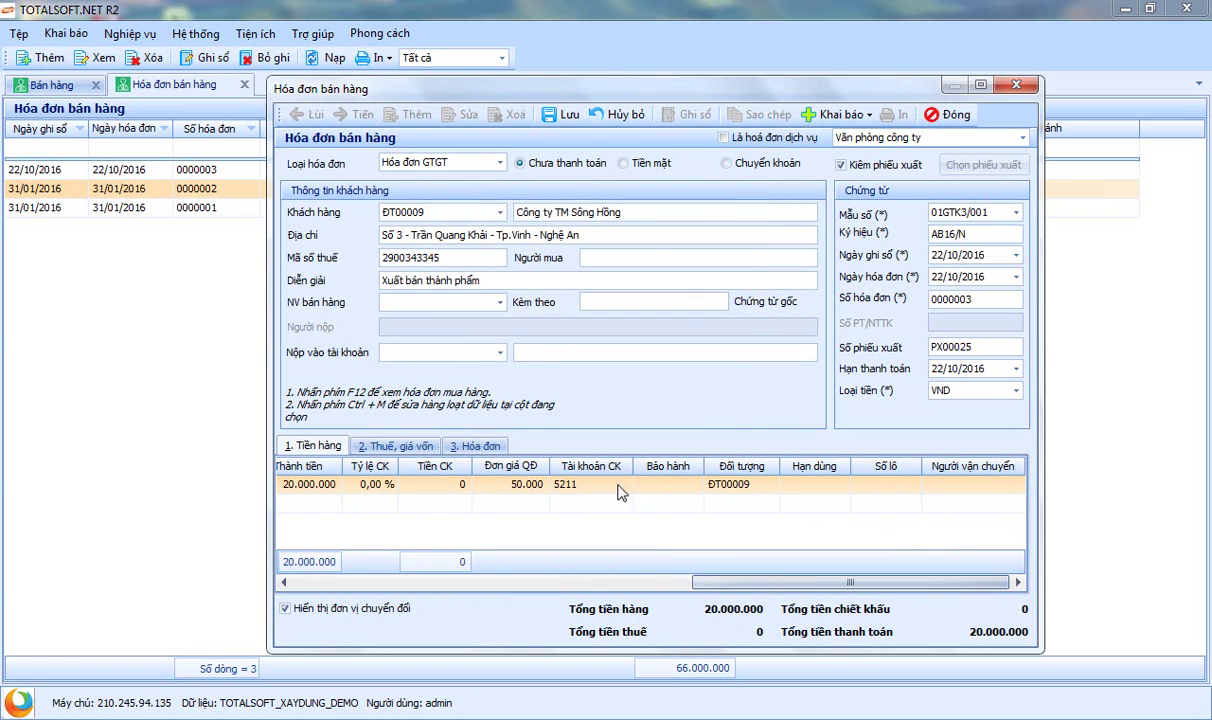
Step: Check the Đơn vị chuyển đổi cell of the goods line and turn off Hiển thị đơn vị chuyển đổi
drag(828, 594, 400, 594)
click(558, 494)
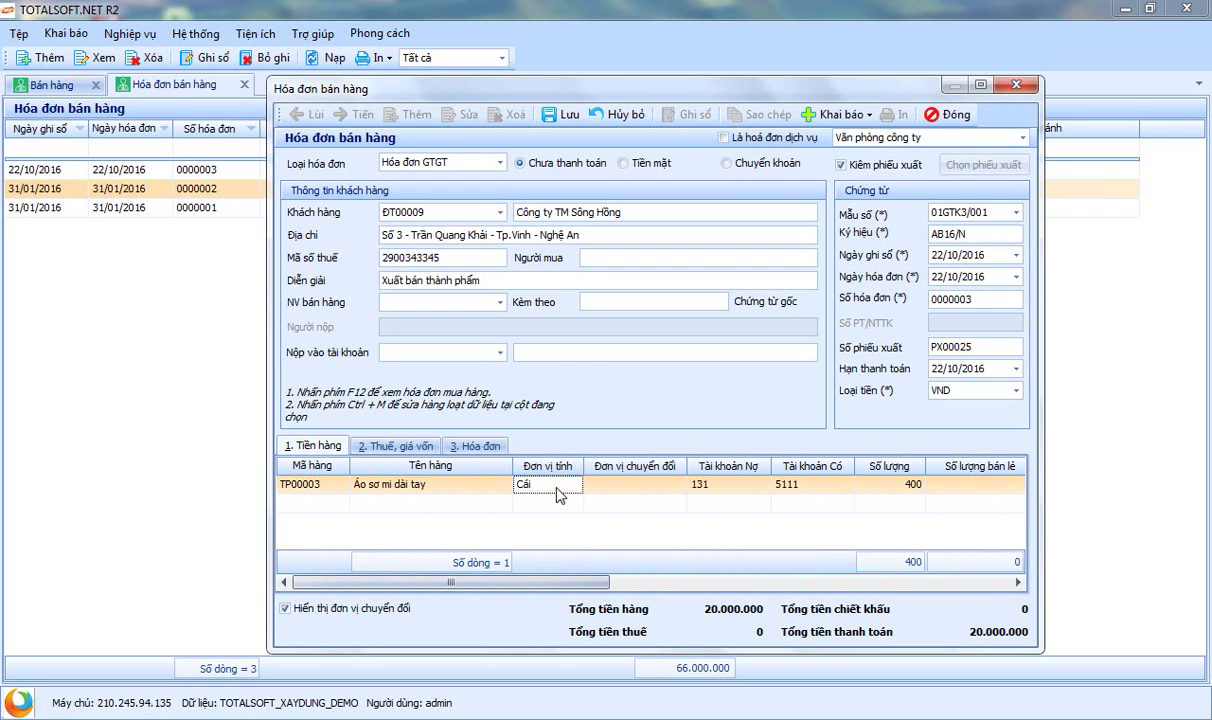
click(617, 487)
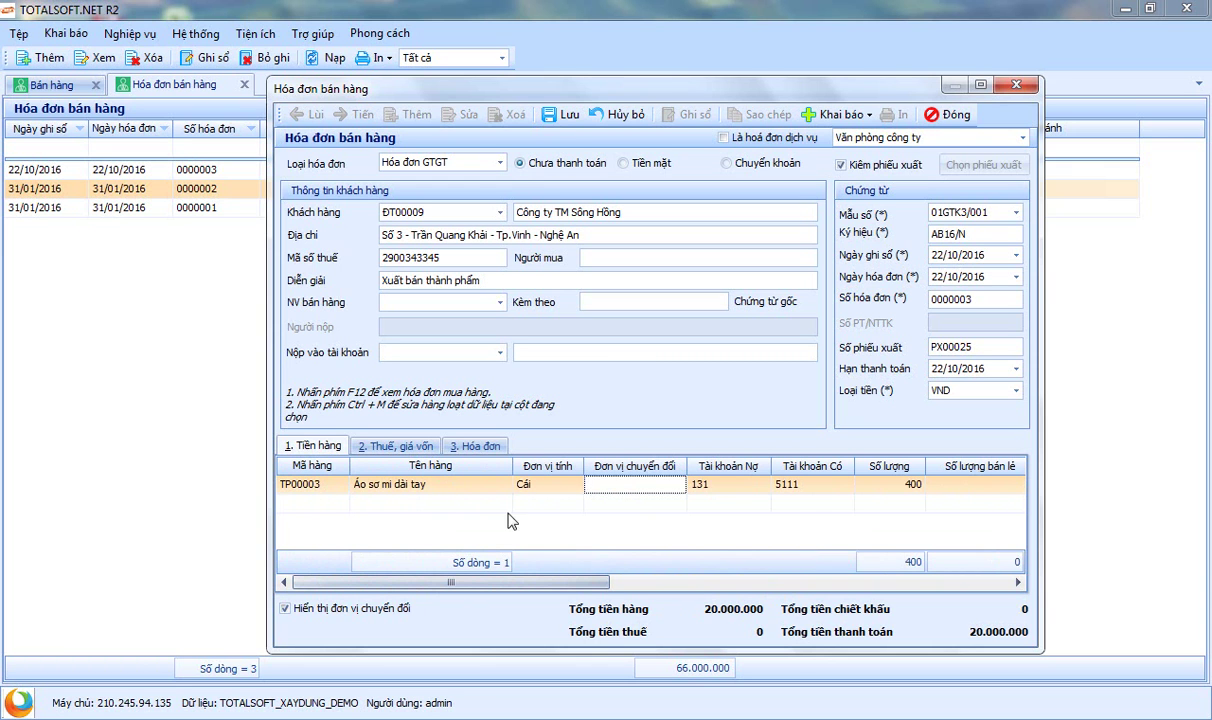
click(323, 612)
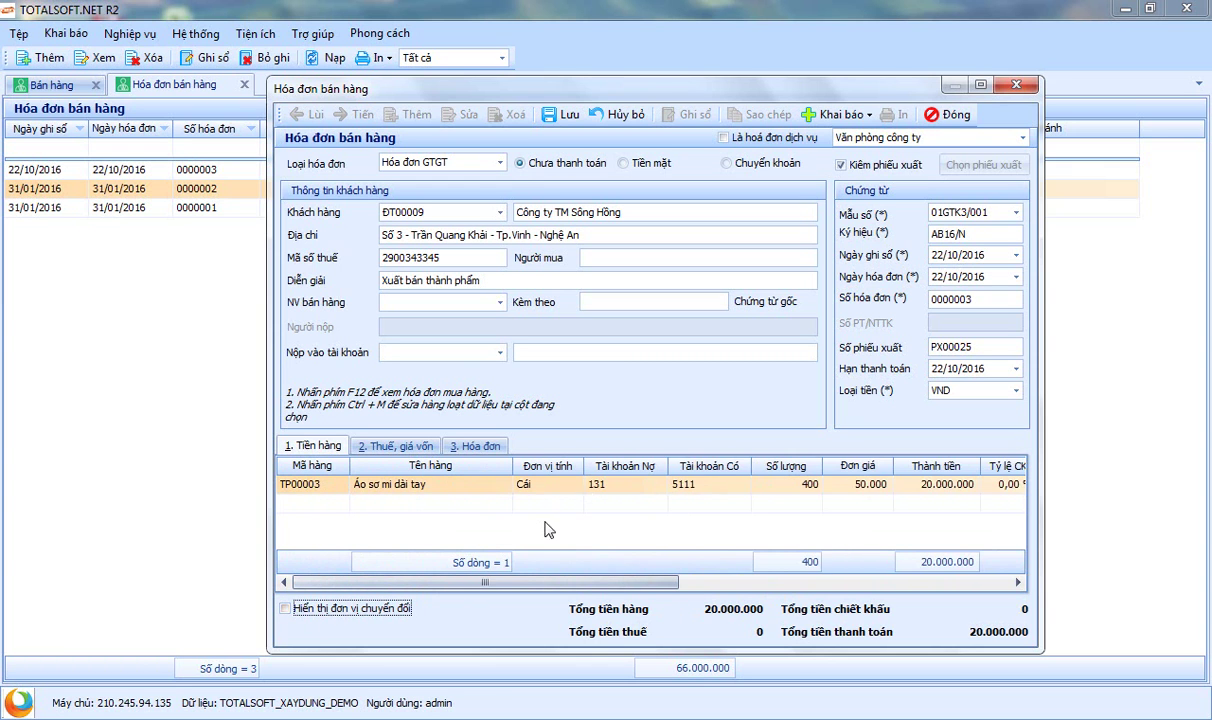
click(336, 612)
Step: Review the Hạn dùng and Số lô fields of the Áo sơ mi dài tay line without filling them
drag(490, 582, 815, 572)
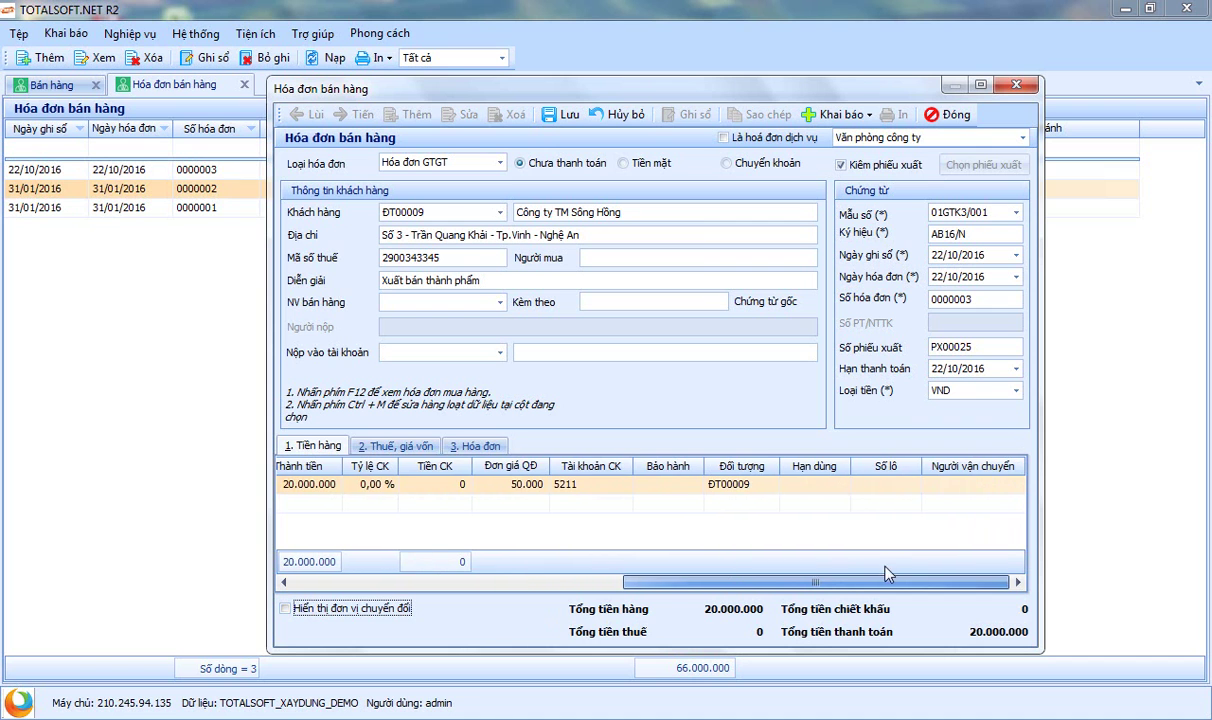
click(827, 489)
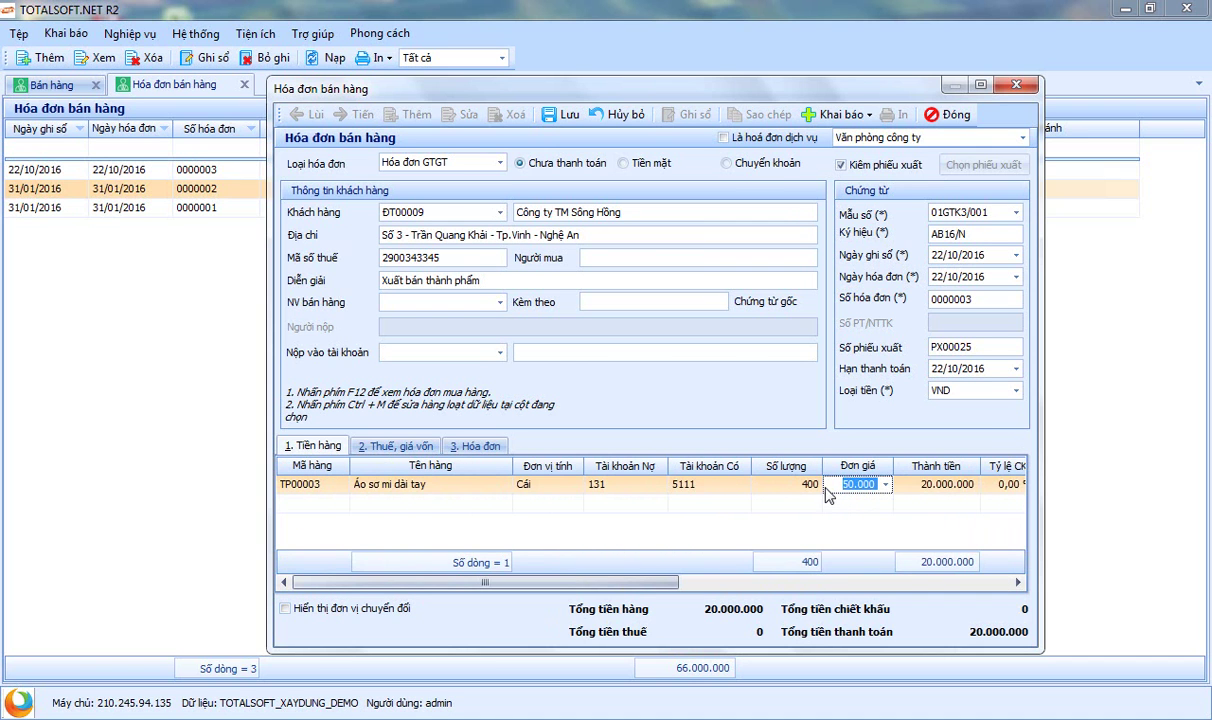
drag(630, 582, 1033, 594)
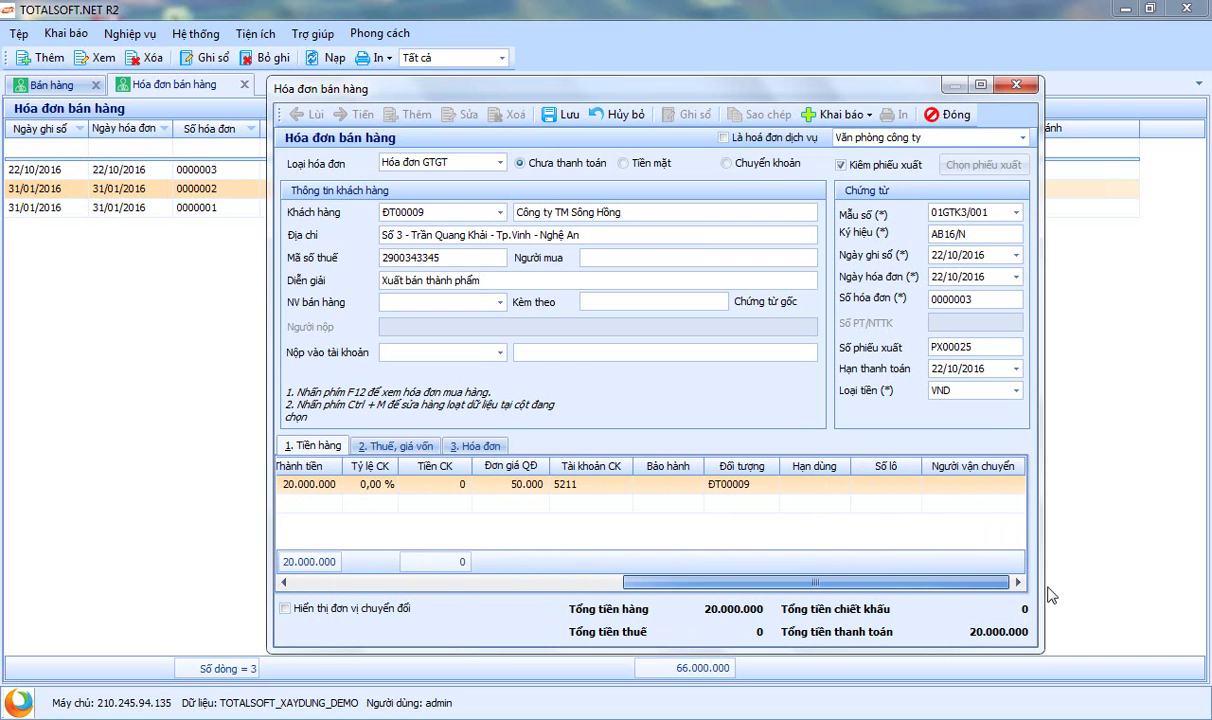
click(814, 489)
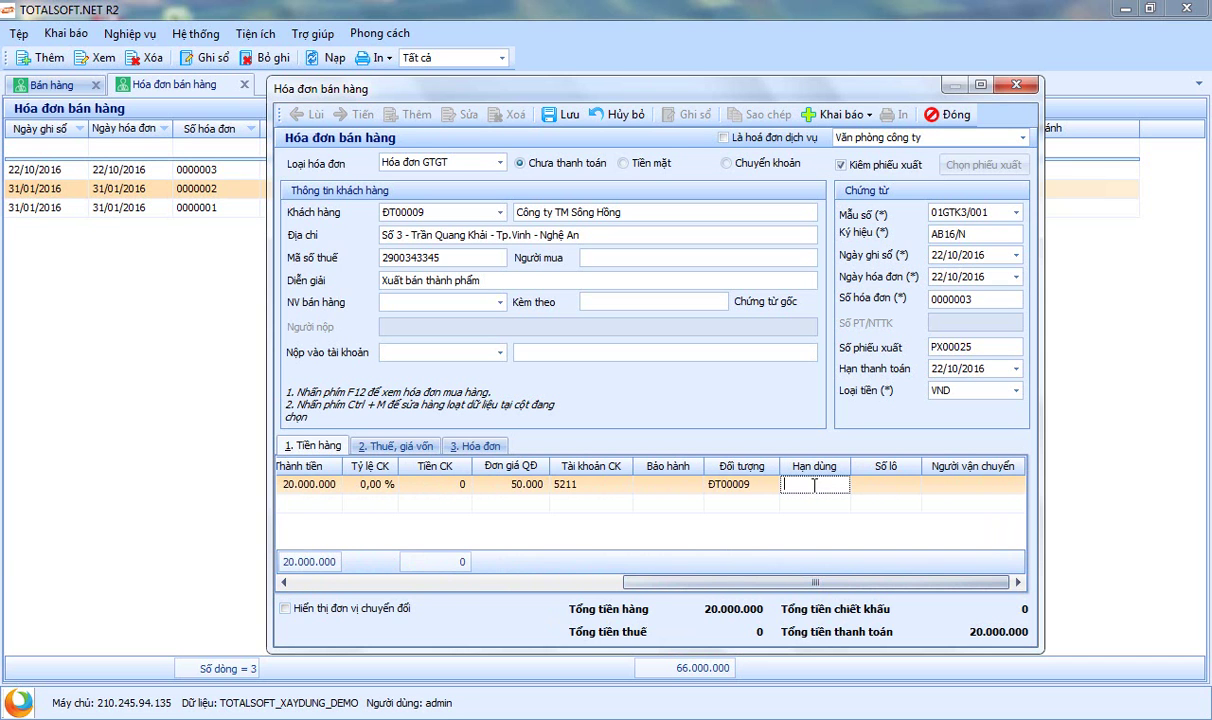
click(889, 487)
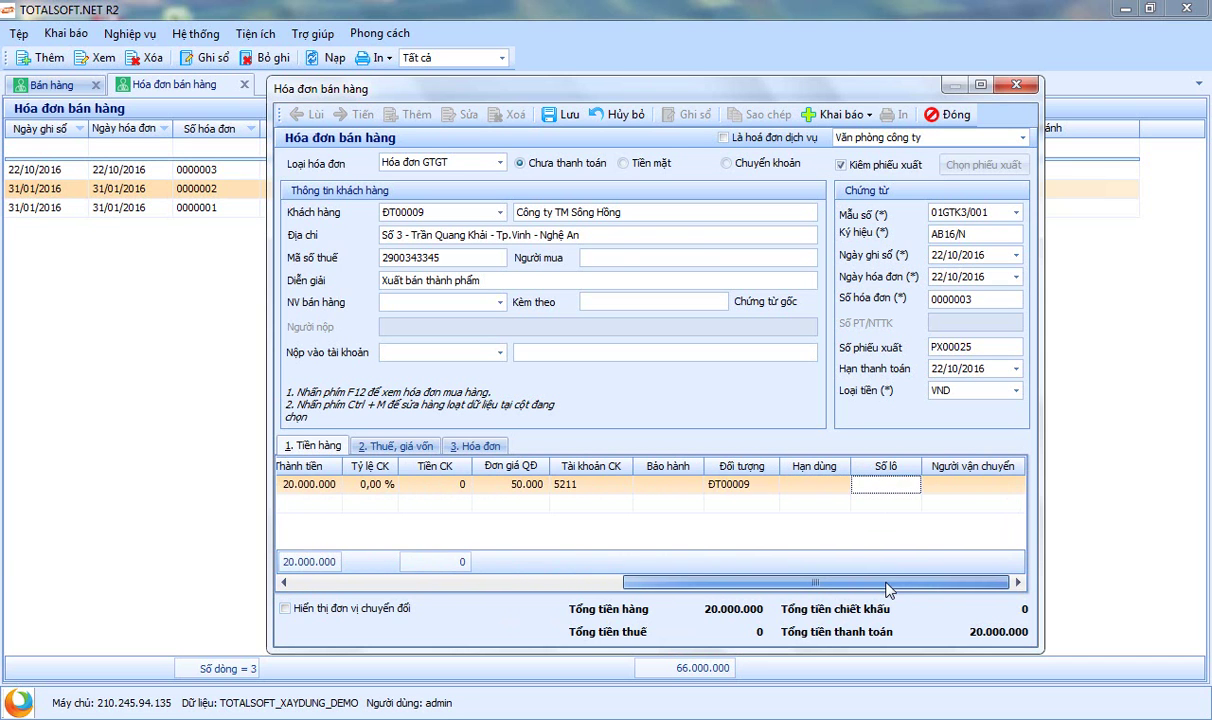
drag(890, 590, 482, 596)
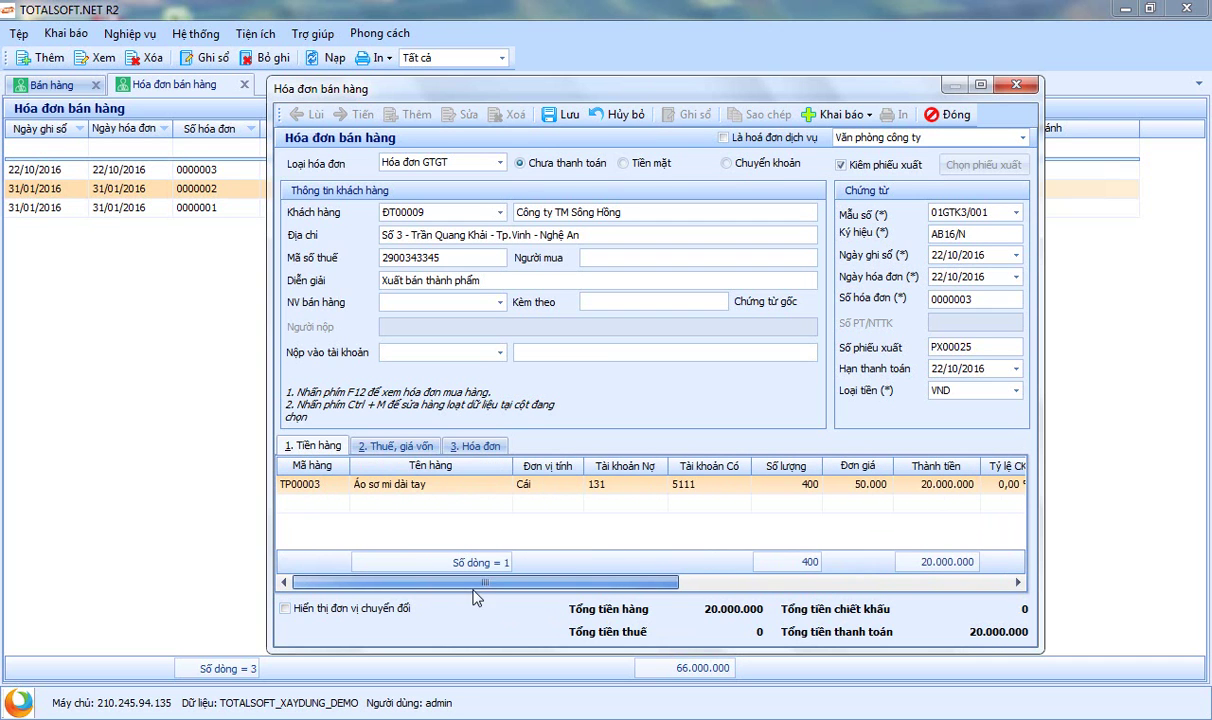
Step: Add finished good TP00004, Áo sơ mi cộc tay, as the second goods line and open its Số lượng for editing
click(330, 503)
click(342, 503)
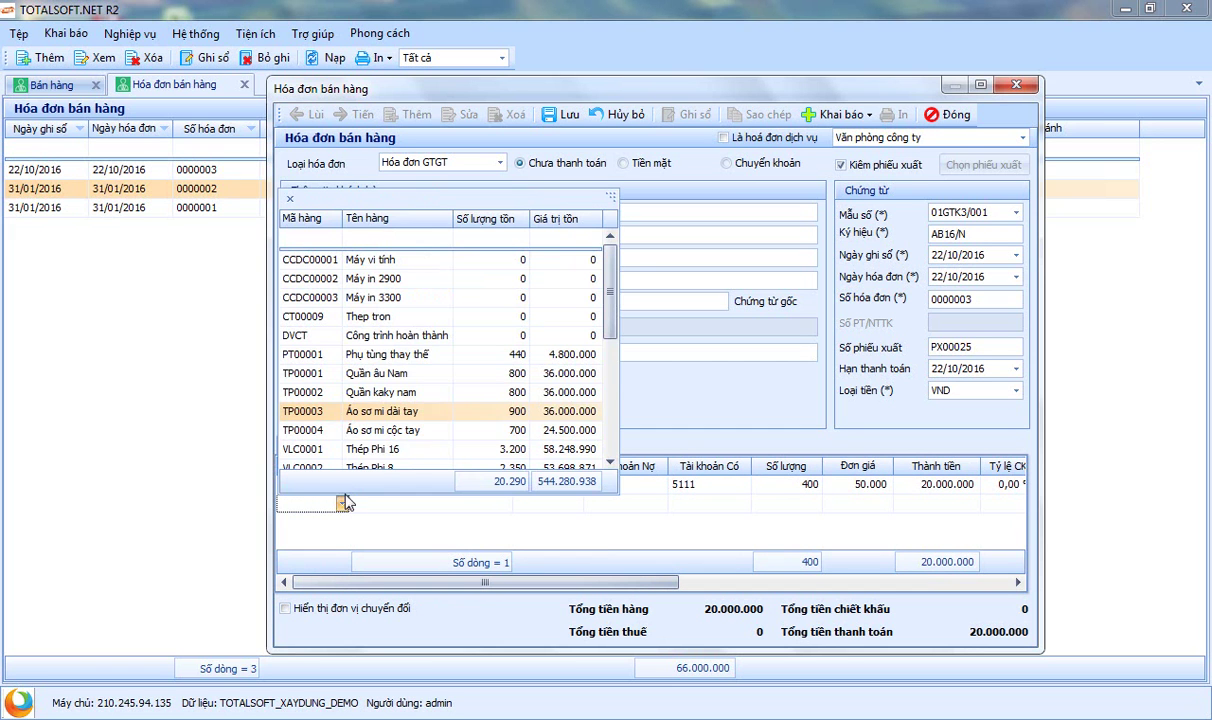
click(378, 430)
key(Return)
key(Return)
key(Return)
key(Return)
key(Return)
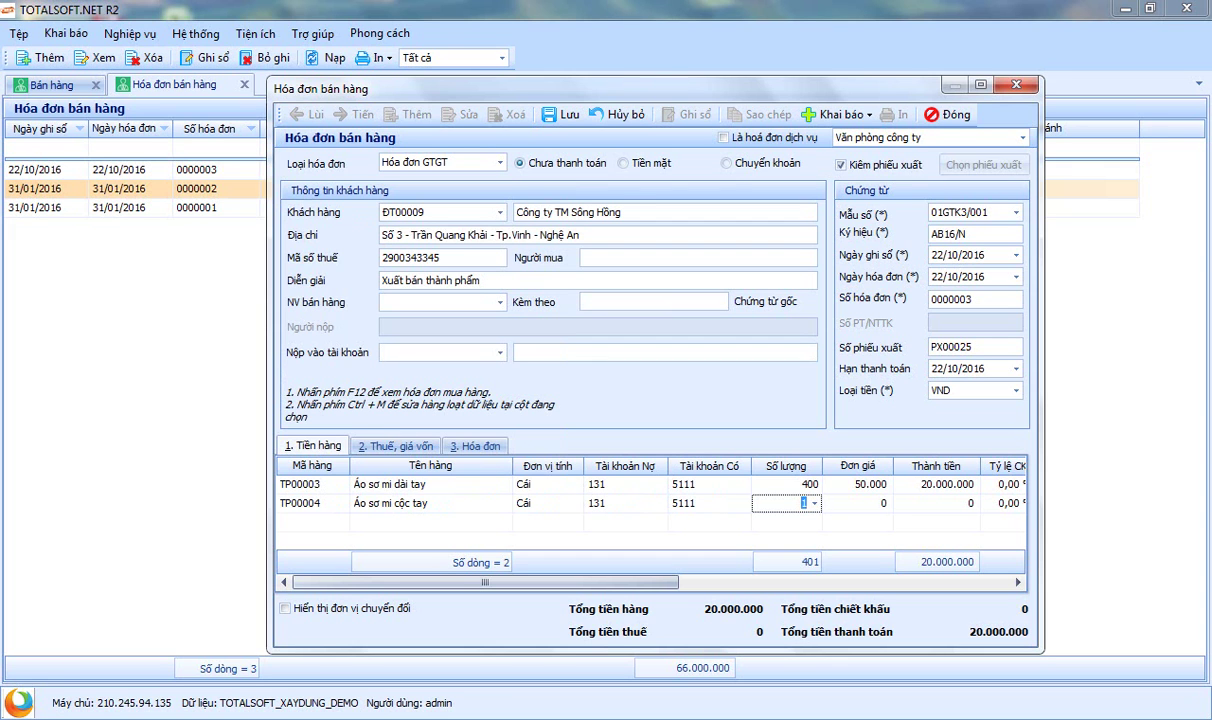
Step: Set the Áo sơ mi cộc tay line to a quantity of 250 at a unit price of 50.500
key(Return)
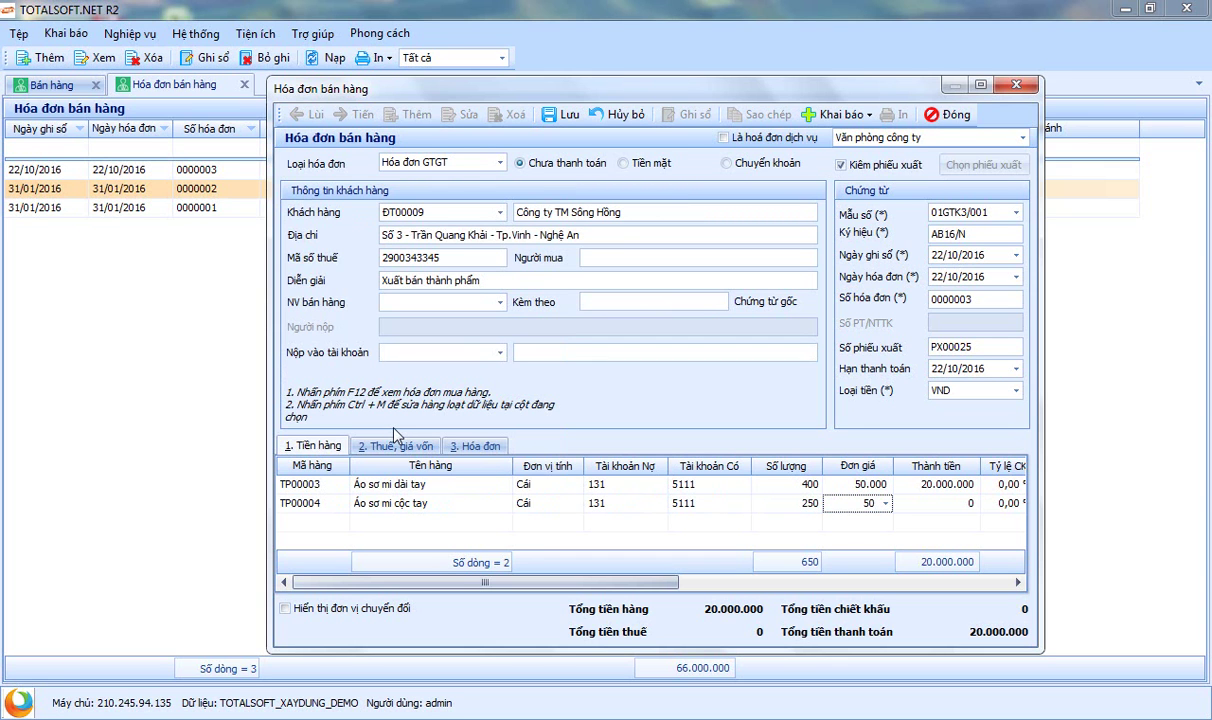
key(Return)
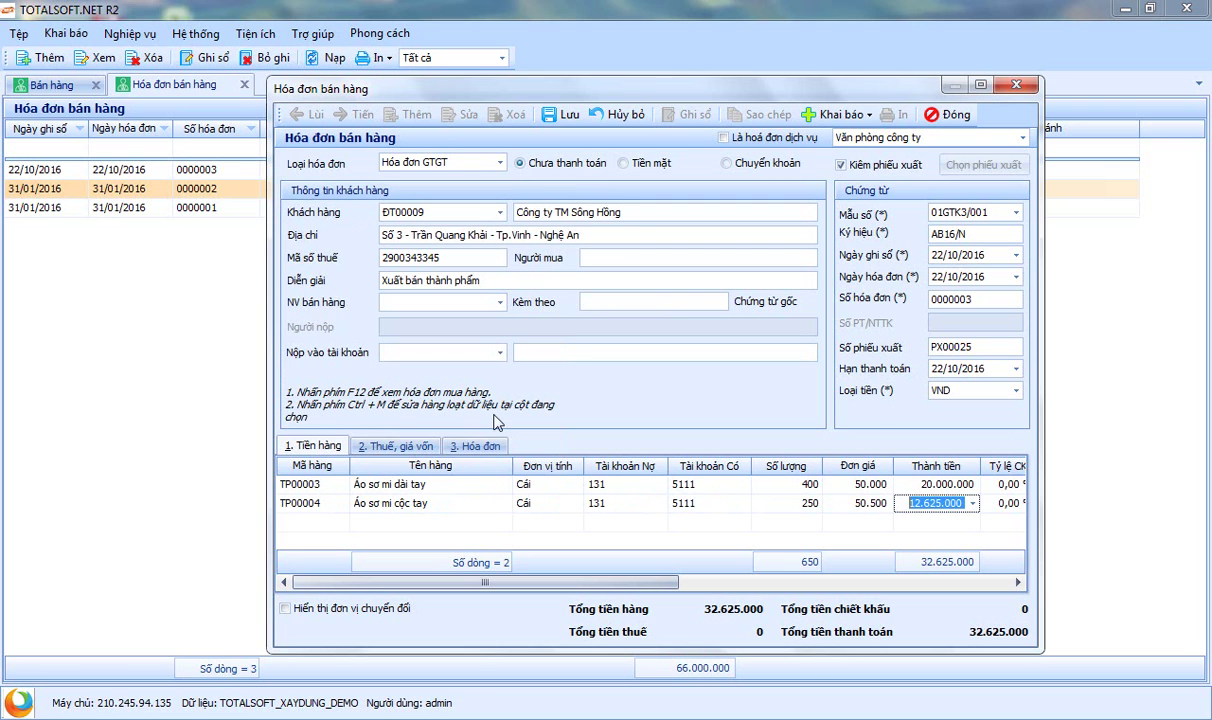
Step: Set the Thuế suất of the Áo sơ mi dài tay line to 10% and apply it to every line
click(389, 449)
drag(506, 583, 474, 565)
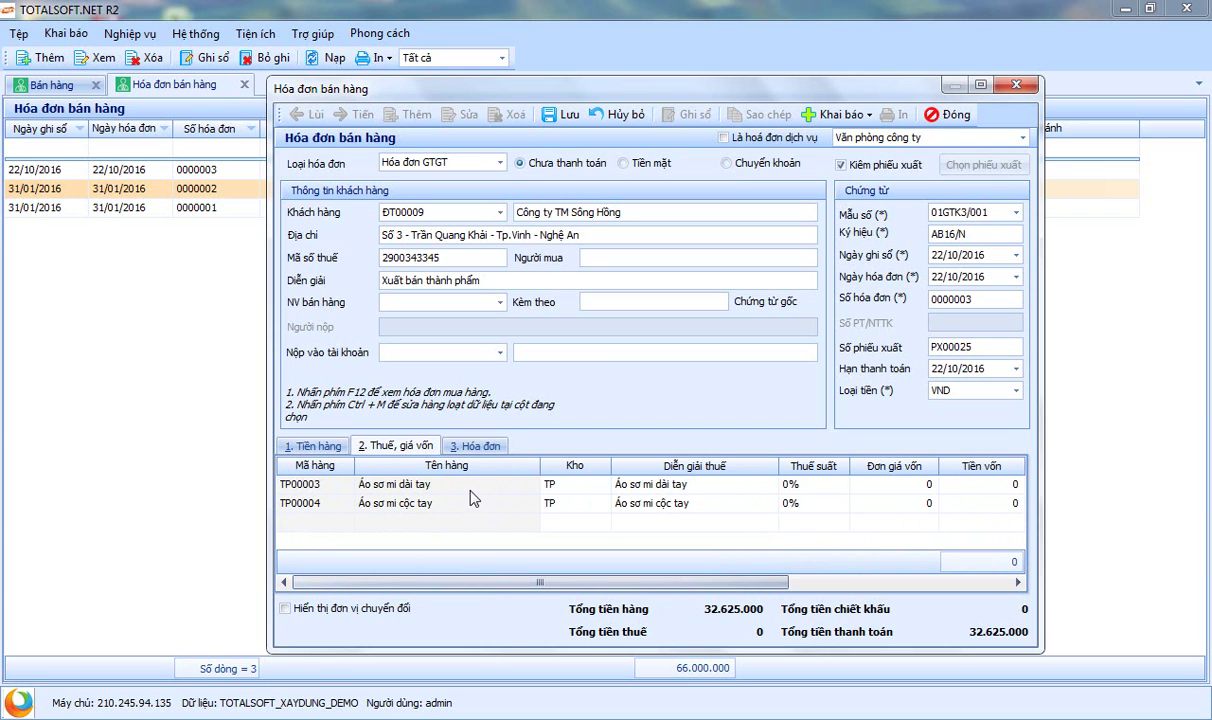
click(790, 485)
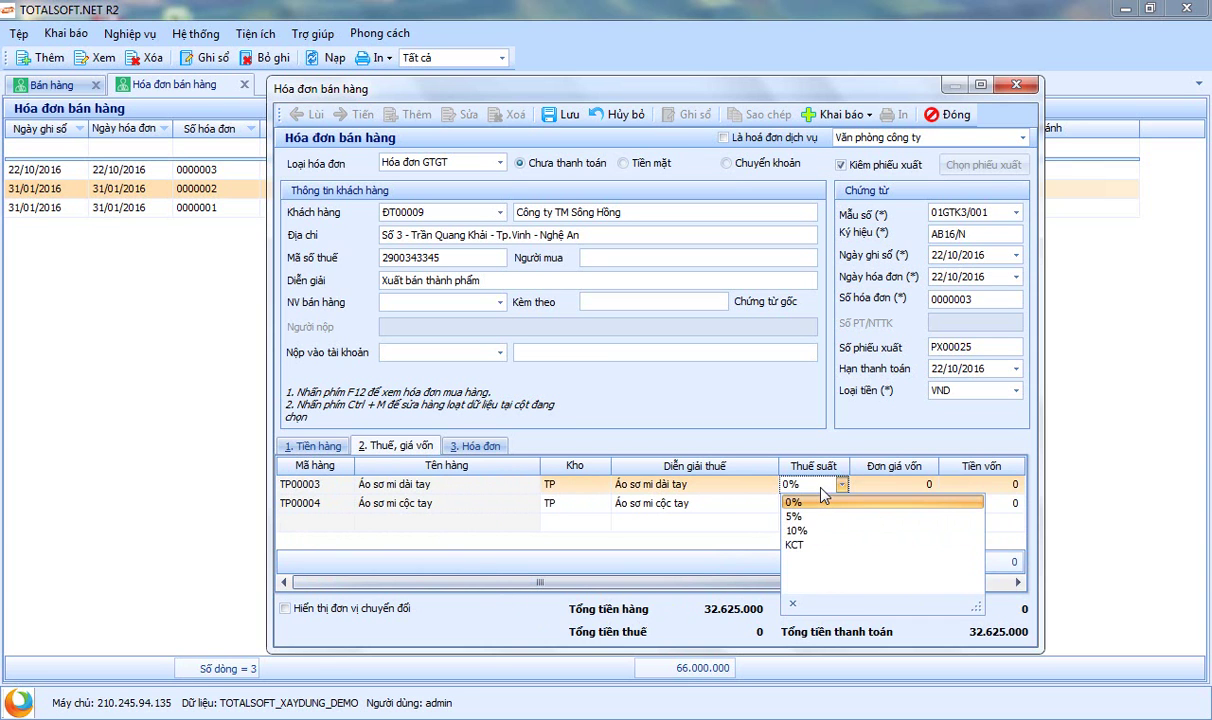
click(813, 533)
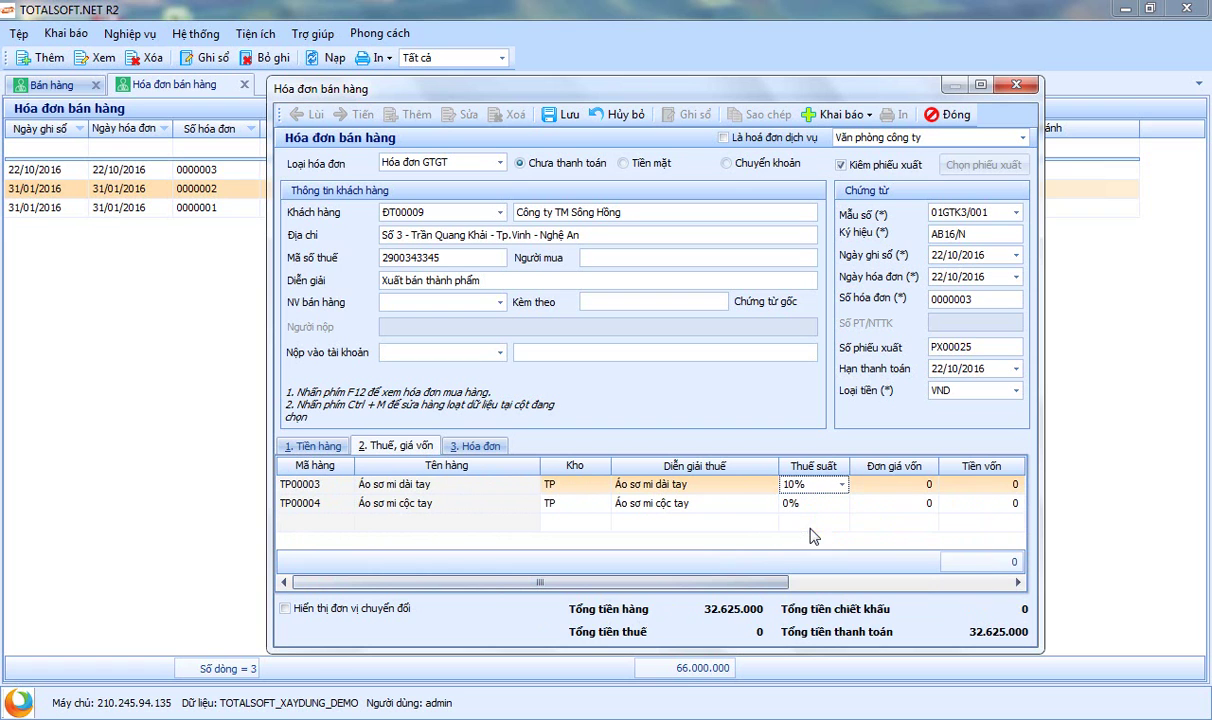
key(ctrl+m)
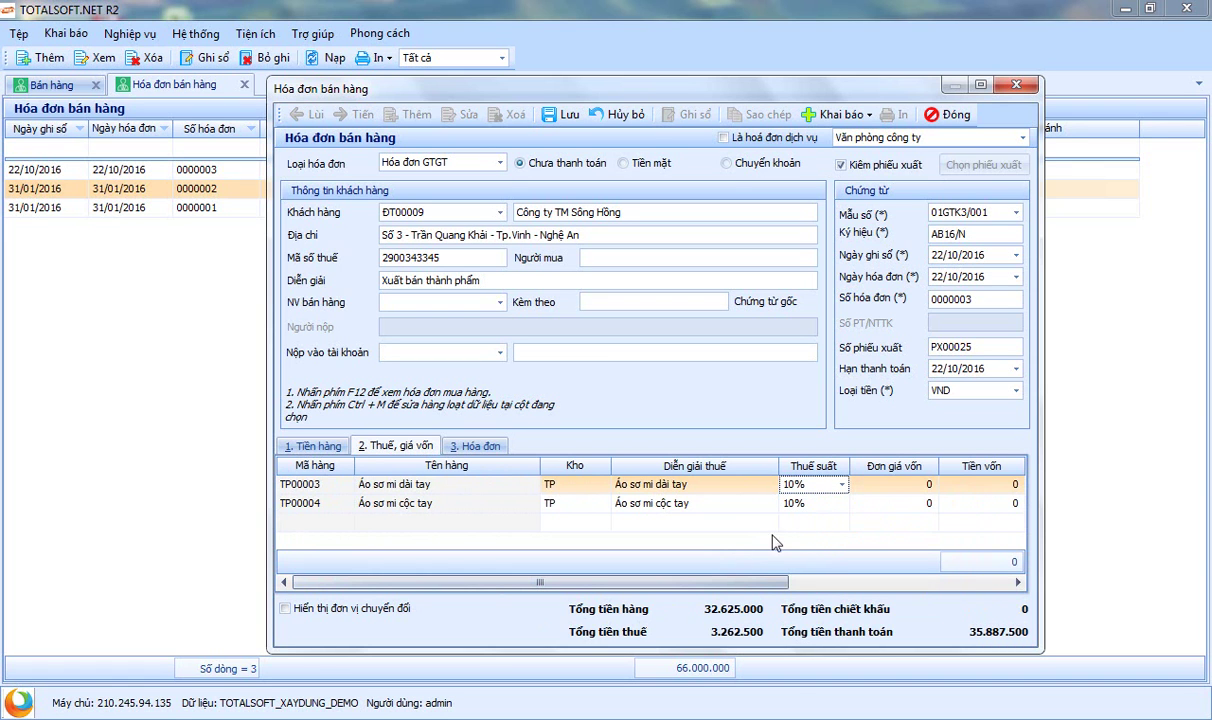
Step: Check the Tiền thuế amounts calculated for both goods lines
drag(690, 584, 975, 597)
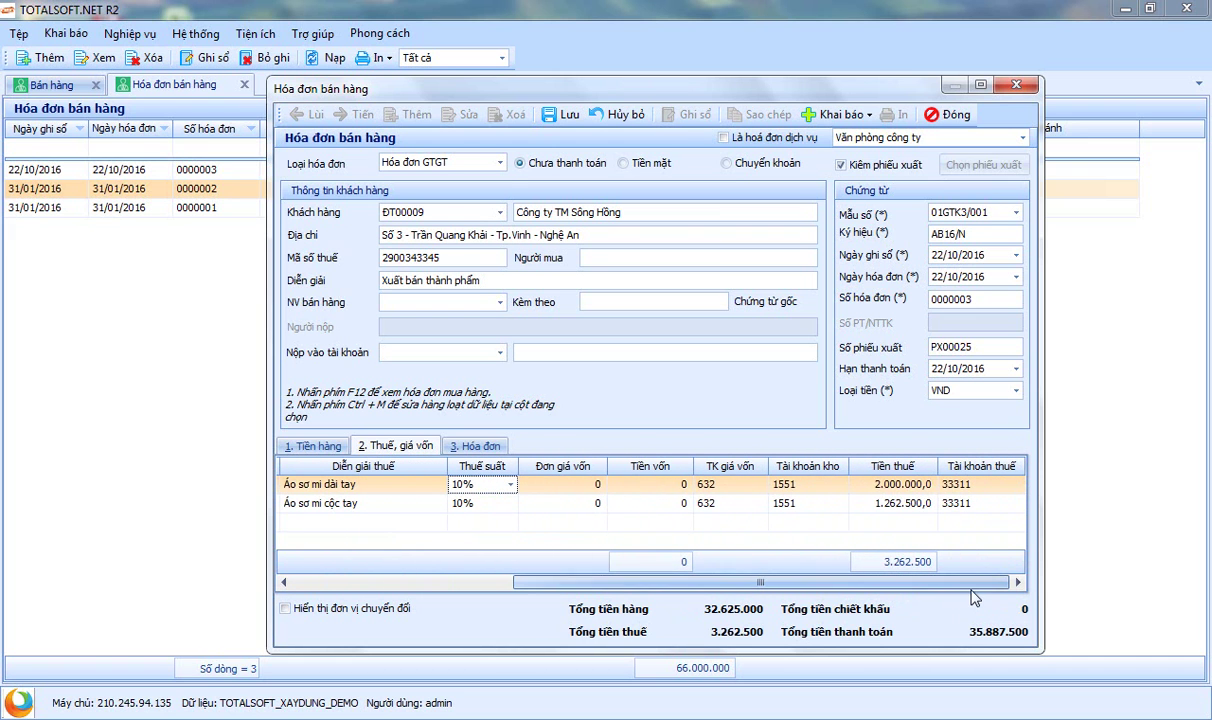
click(893, 484)
click(893, 503)
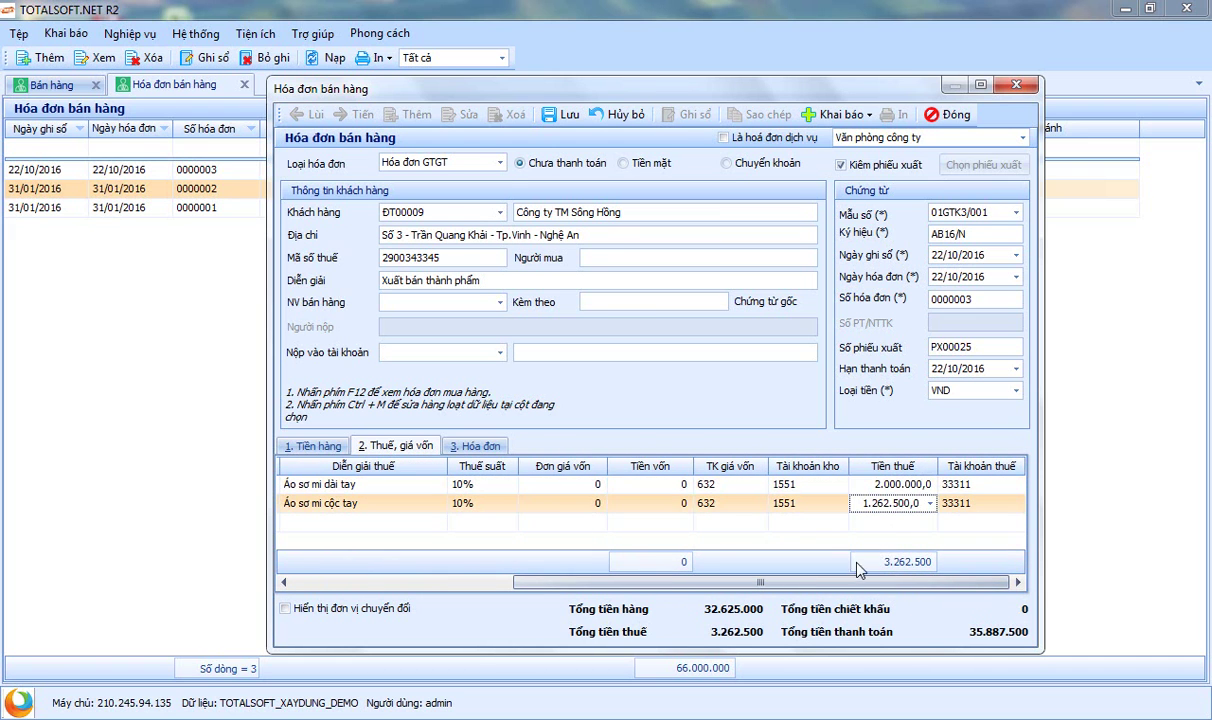
drag(765, 580, 758, 580)
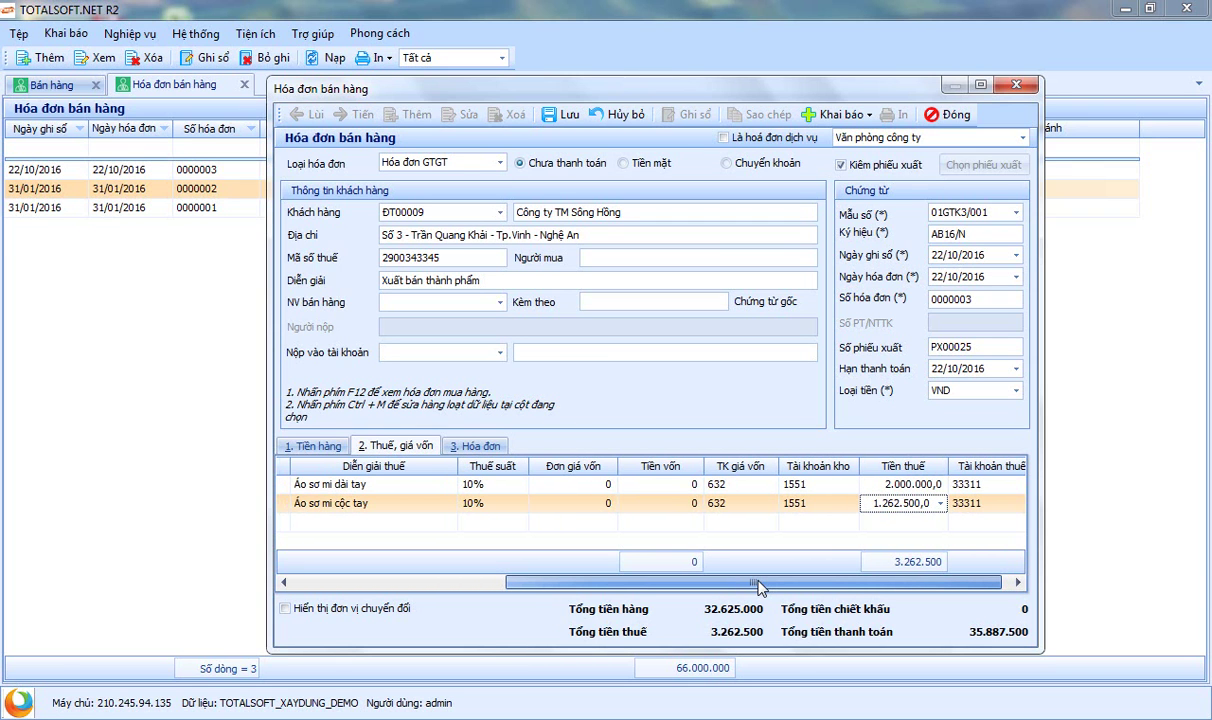
Step: Review the Đơn giá vốn, Tiền vốn, TK giá vốn and Tài khoản kho fields of the Áo sơ mi dài tay line
drag(749, 588, 599, 585)
click(771, 489)
click(850, 486)
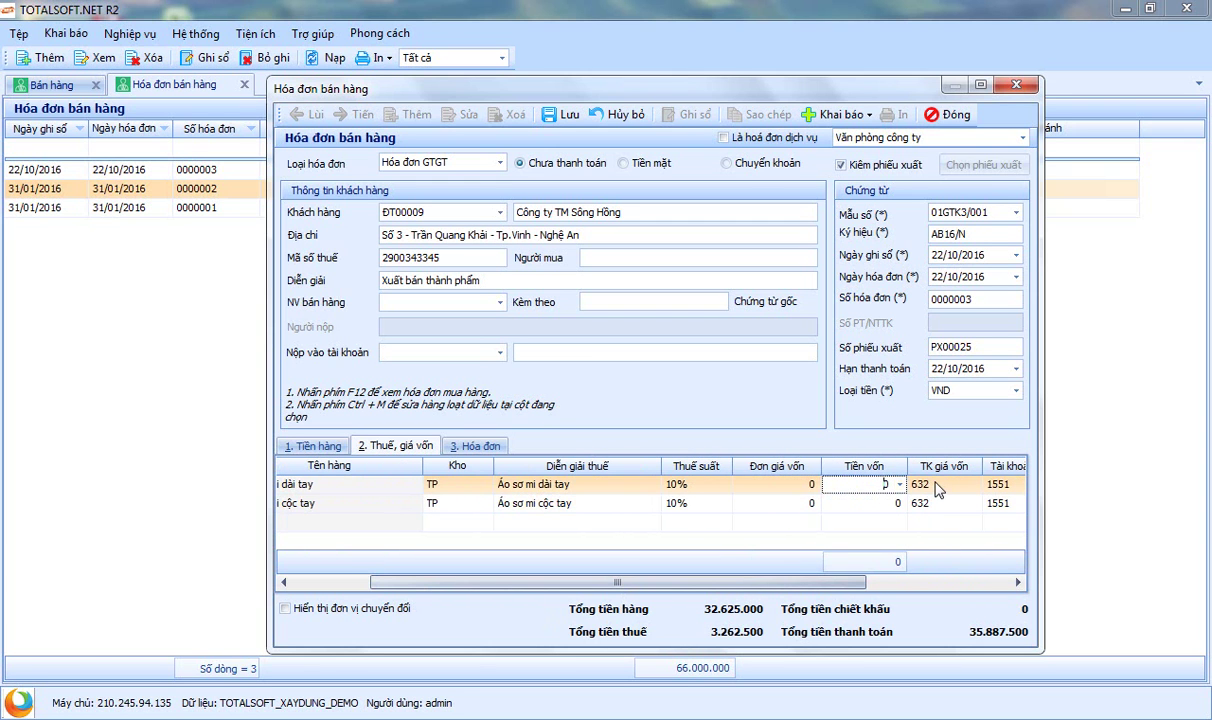
drag(617, 584, 750, 587)
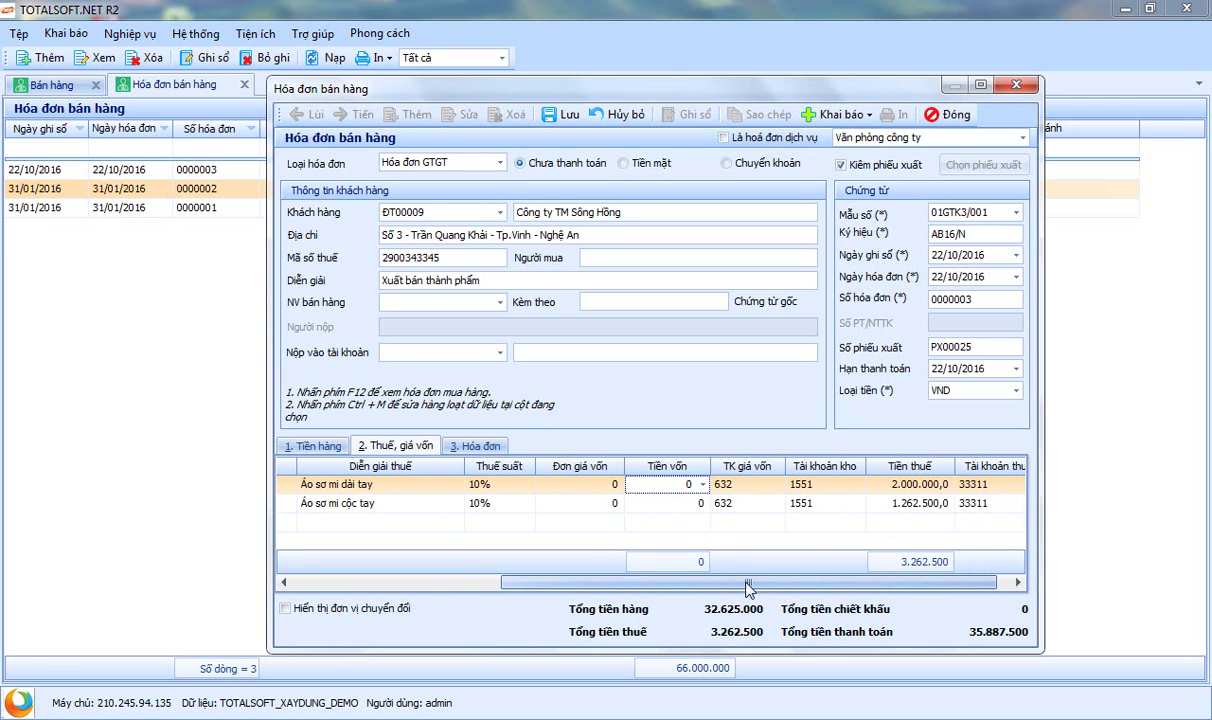
click(768, 485)
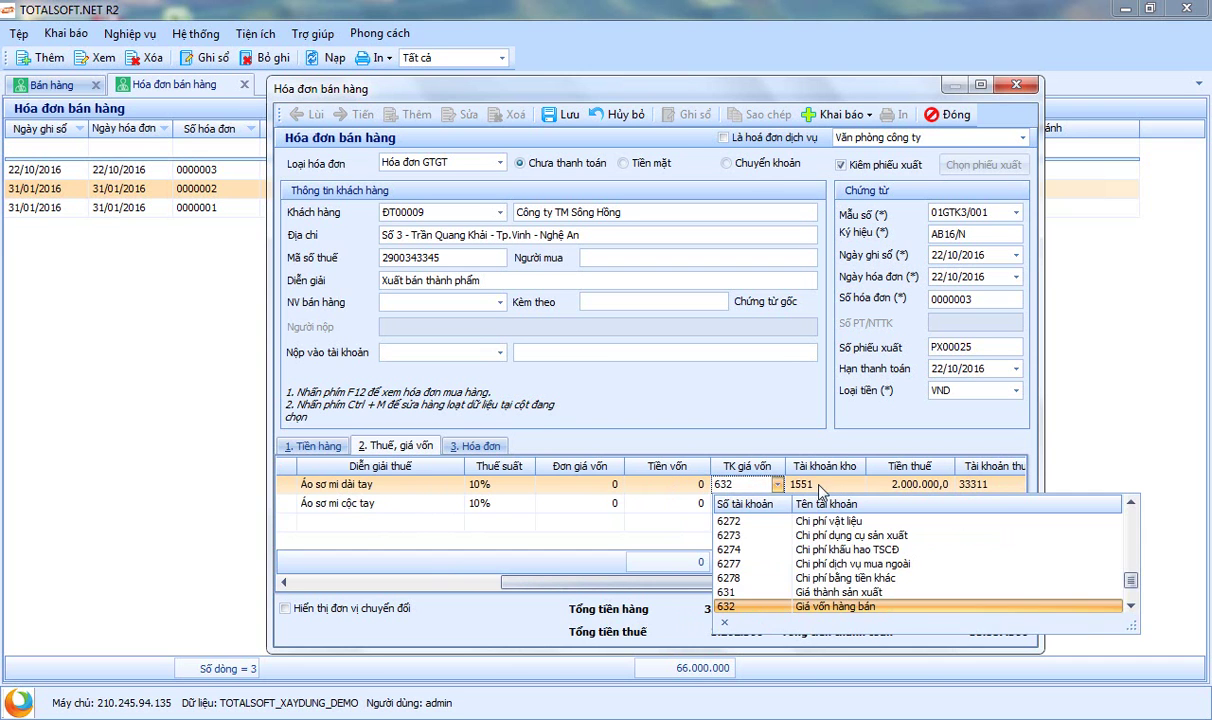
click(818, 486)
click(785, 447)
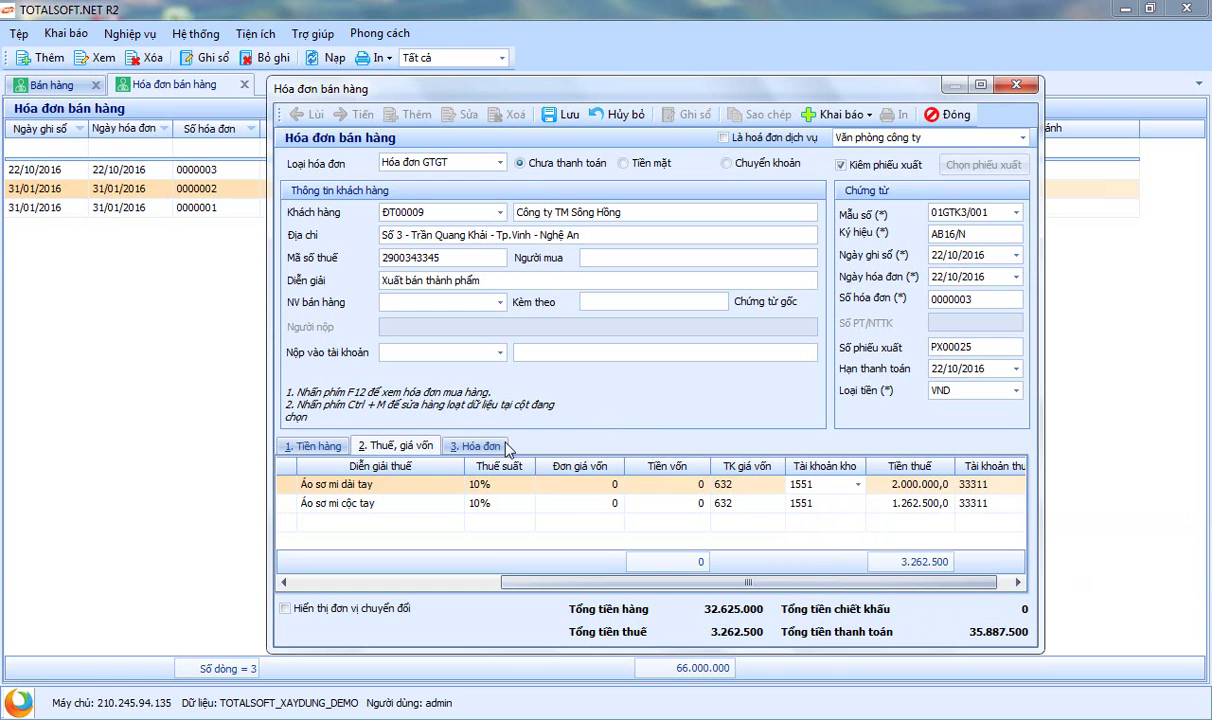
Step: Review the In kèm bảng kê, Ngày in bảng kê, Số bảng kê and Tên mặt hàng chung settings without filling them
click(473, 446)
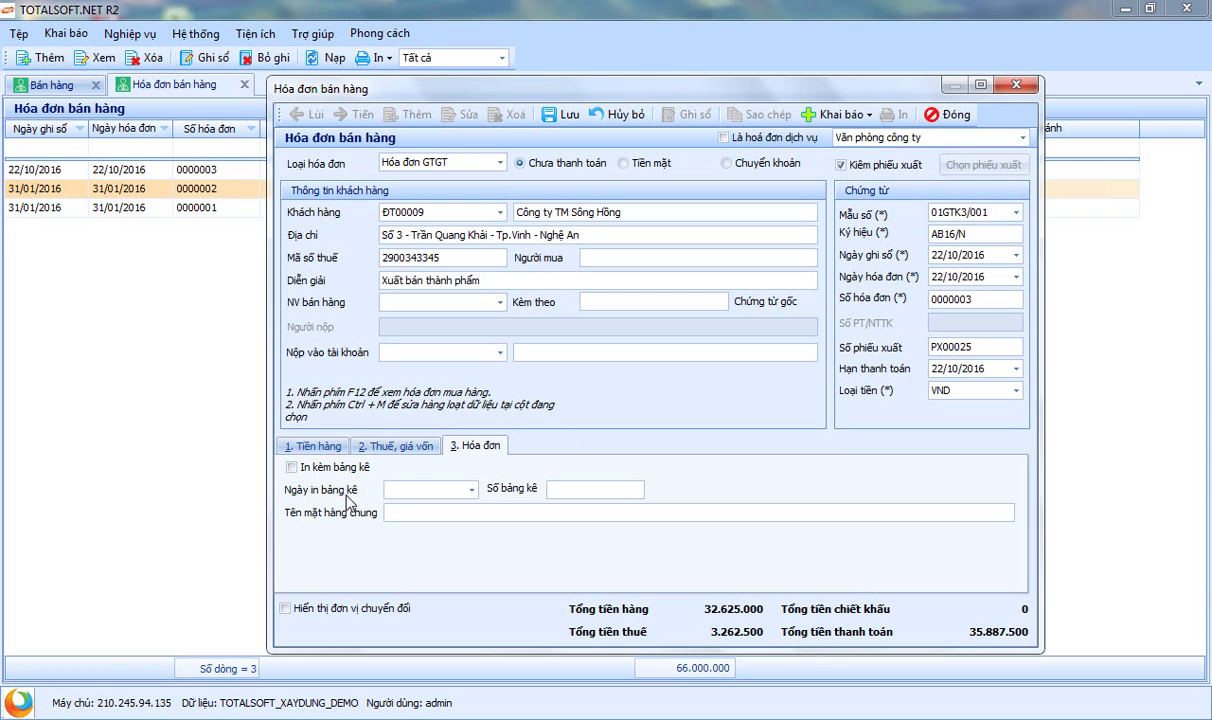
click(408, 515)
click(398, 449)
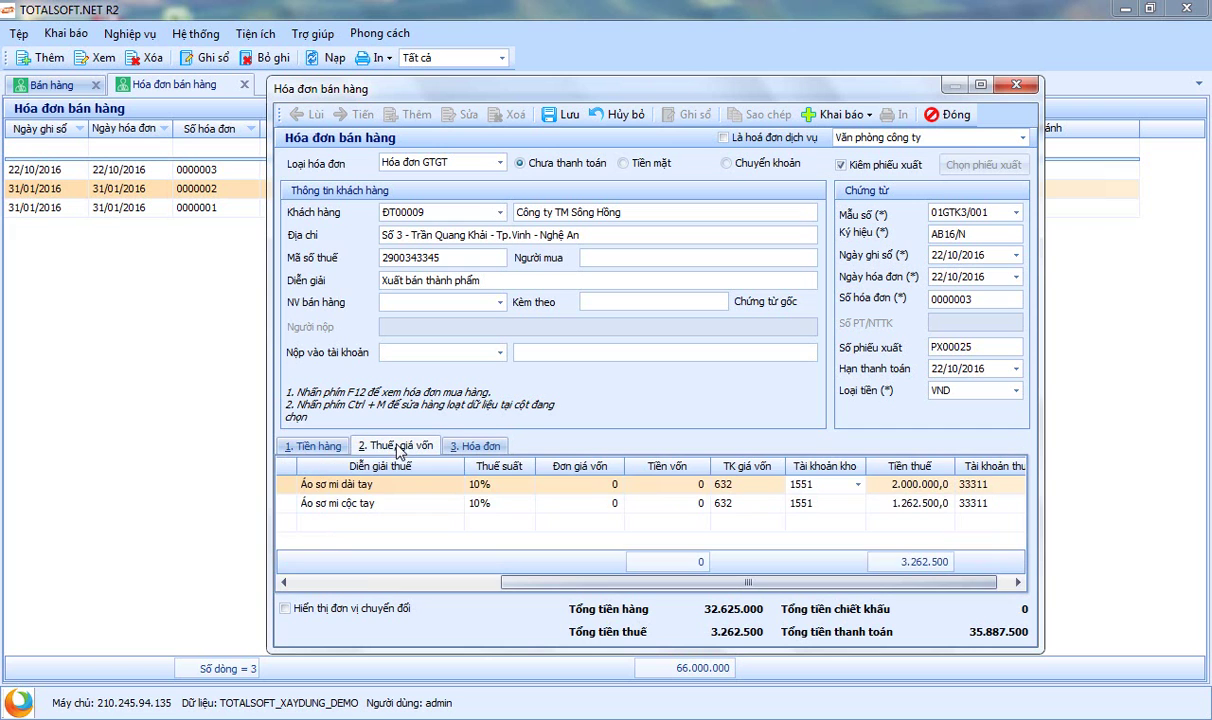
Step: Return to the goods lines and save the sales invoice
click(318, 447)
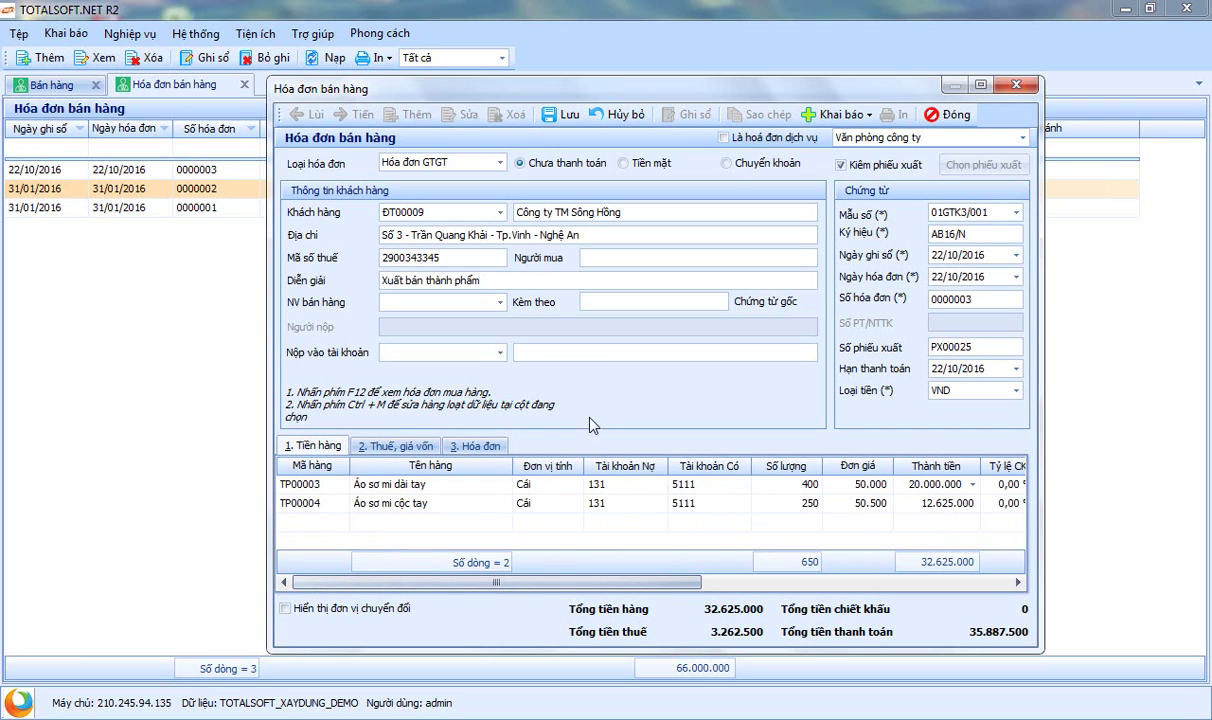
click(562, 114)
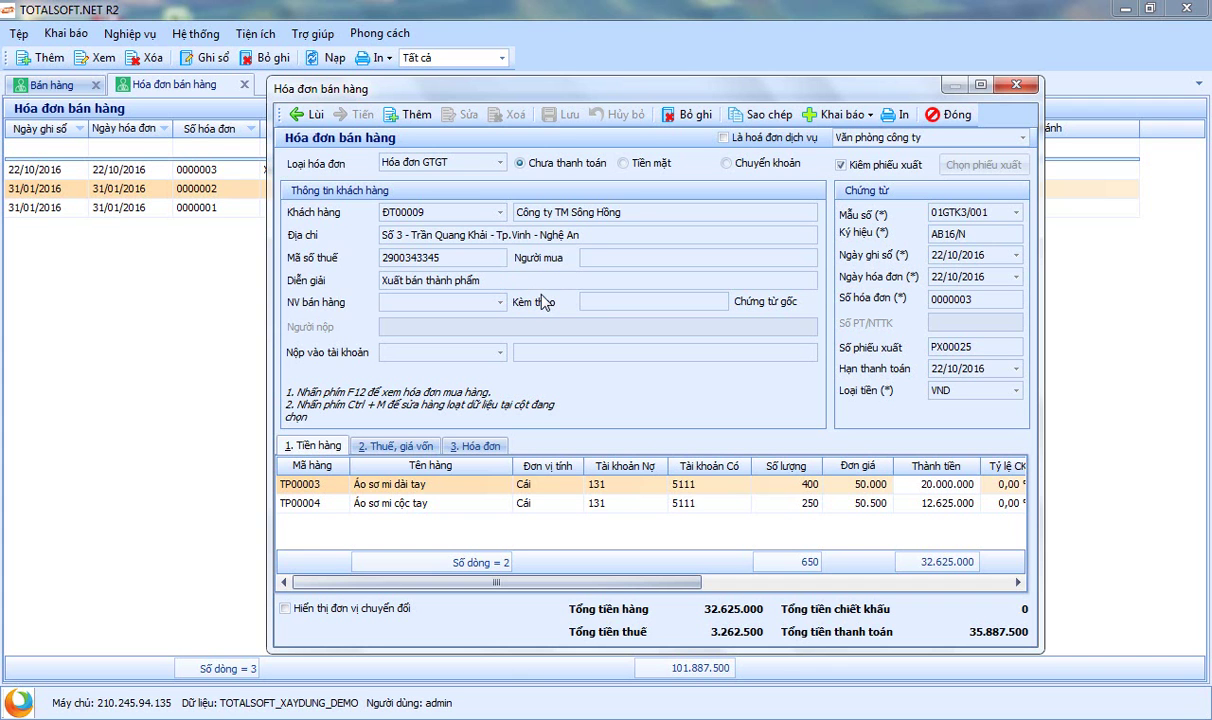
drag(550, 581, 523, 597)
drag(609, 86, 629, 80)
Step: Create a new sales invoice and mark it as a service invoice (Là hoá đơn dịch vụ)
click(421, 114)
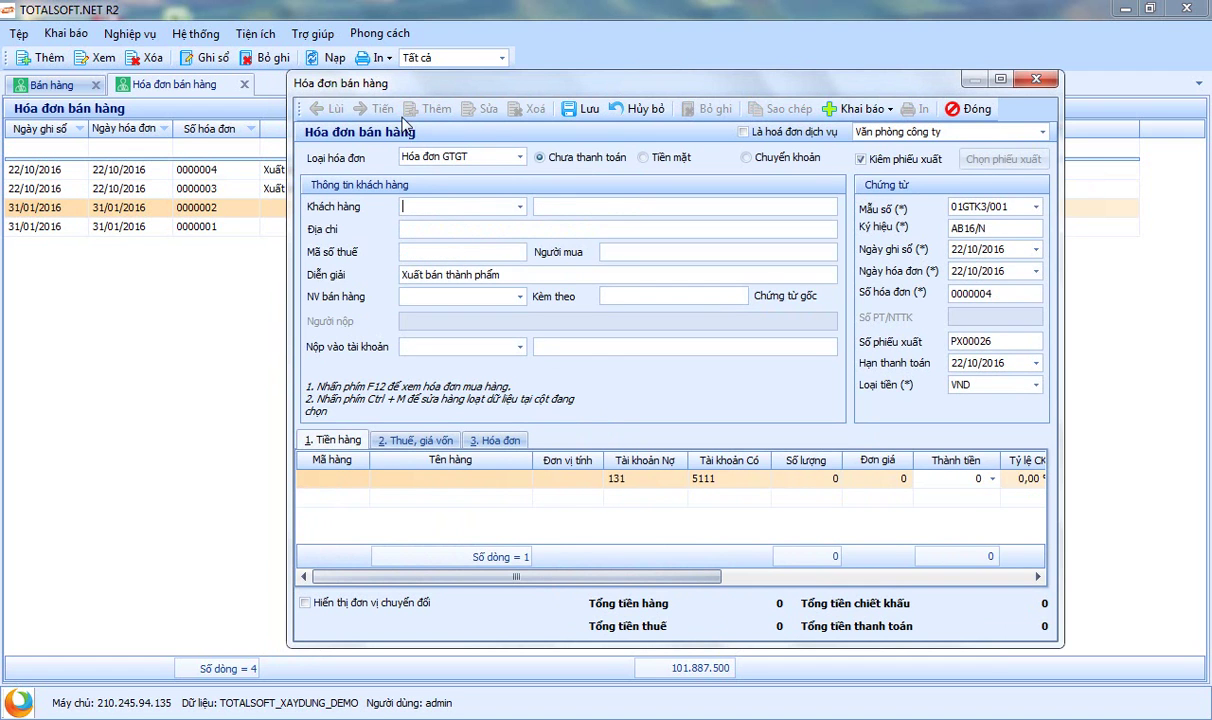
click(744, 133)
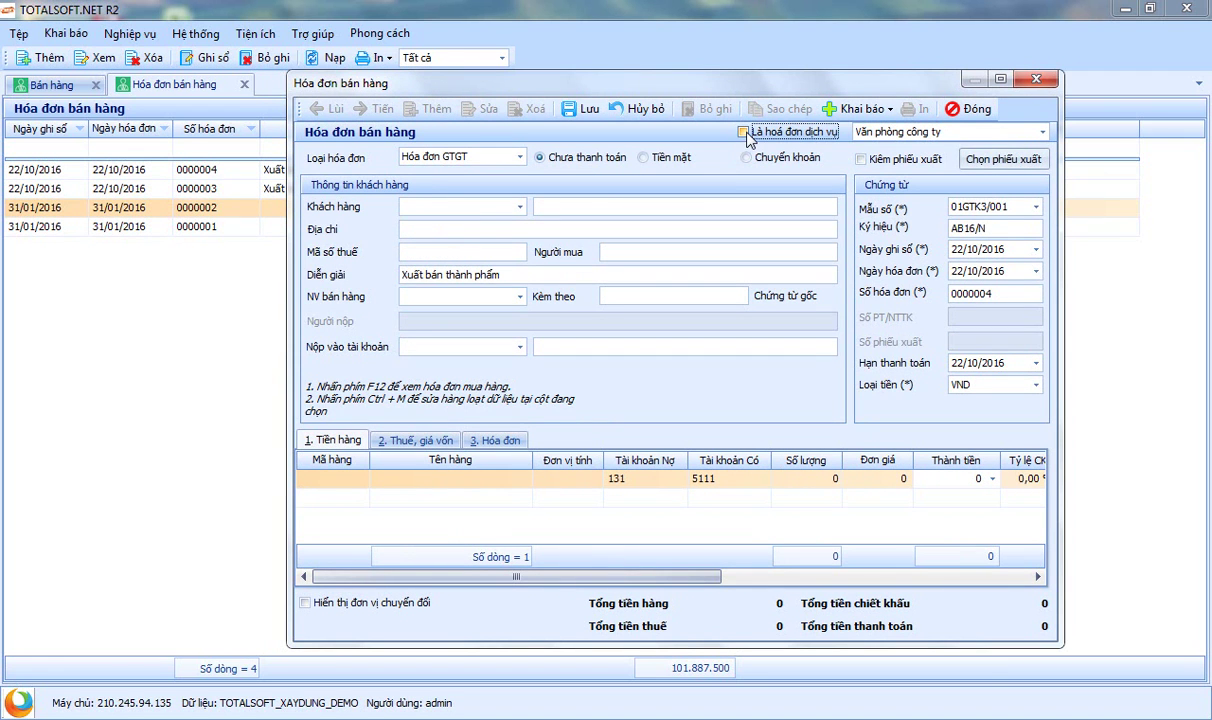
click(745, 134)
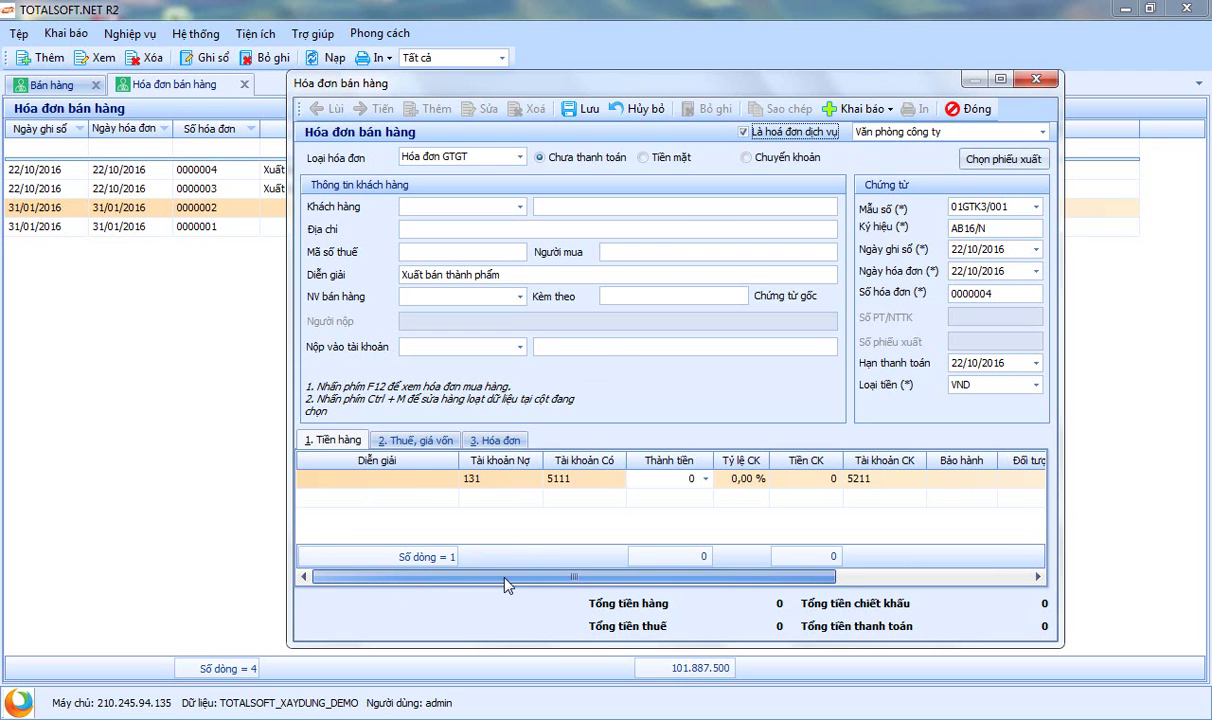
Step: Show the Đối tượng THCP column in the service invoice's detail grid
drag(533, 585, 803, 587)
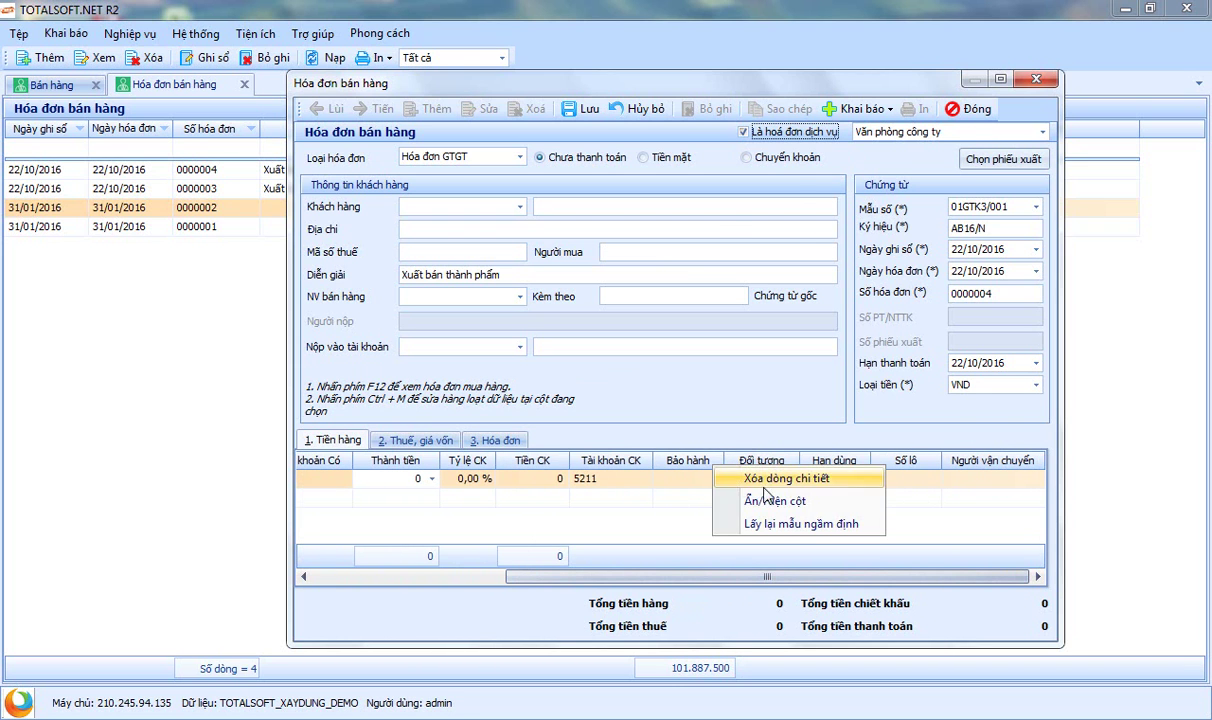
click(775, 503)
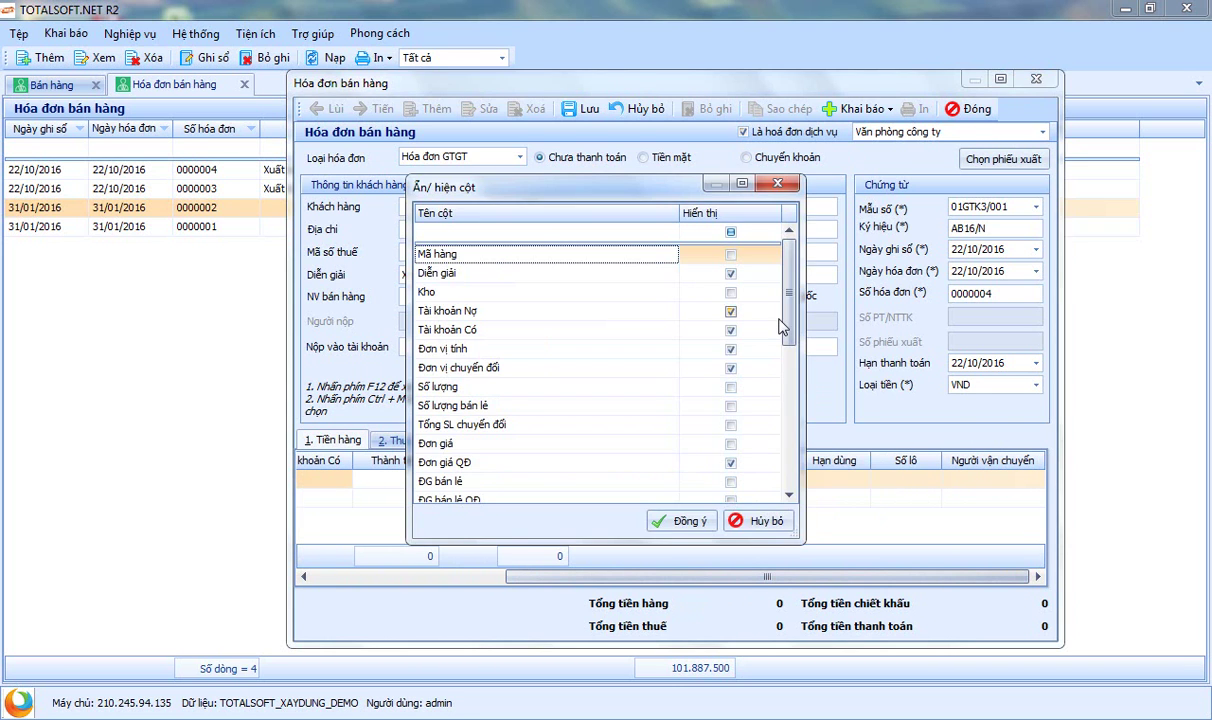
drag(790, 318, 791, 445)
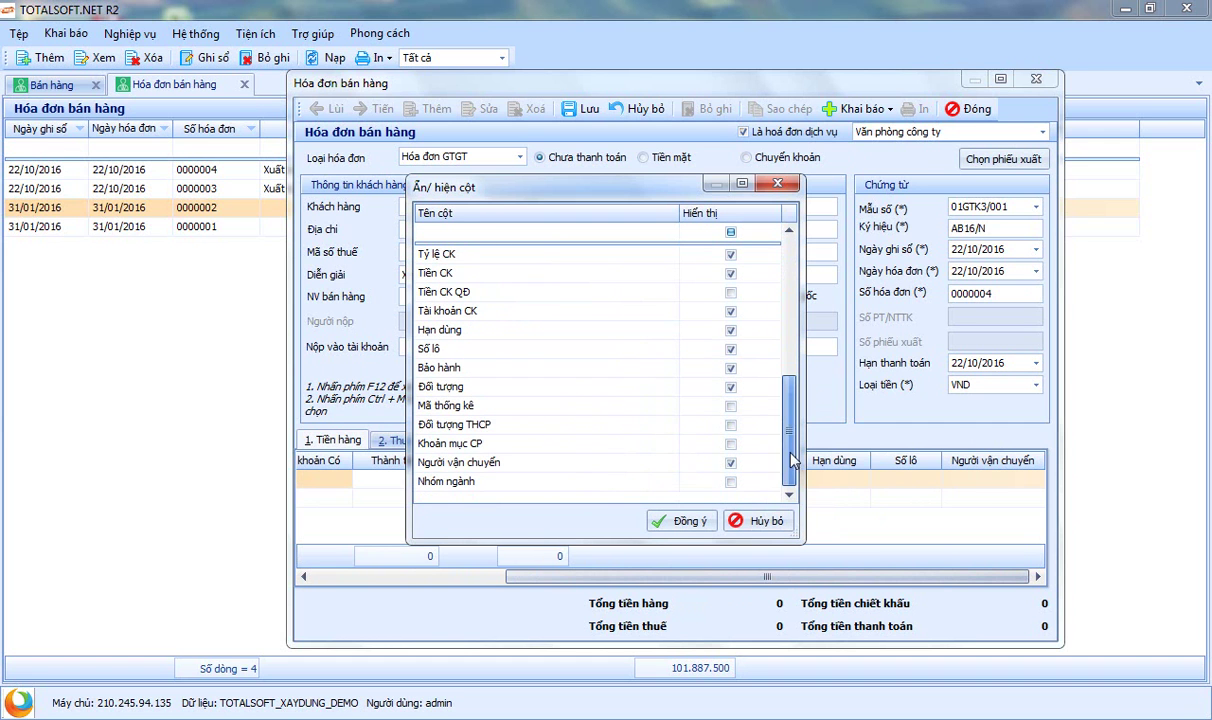
click(514, 426)
click(730, 426)
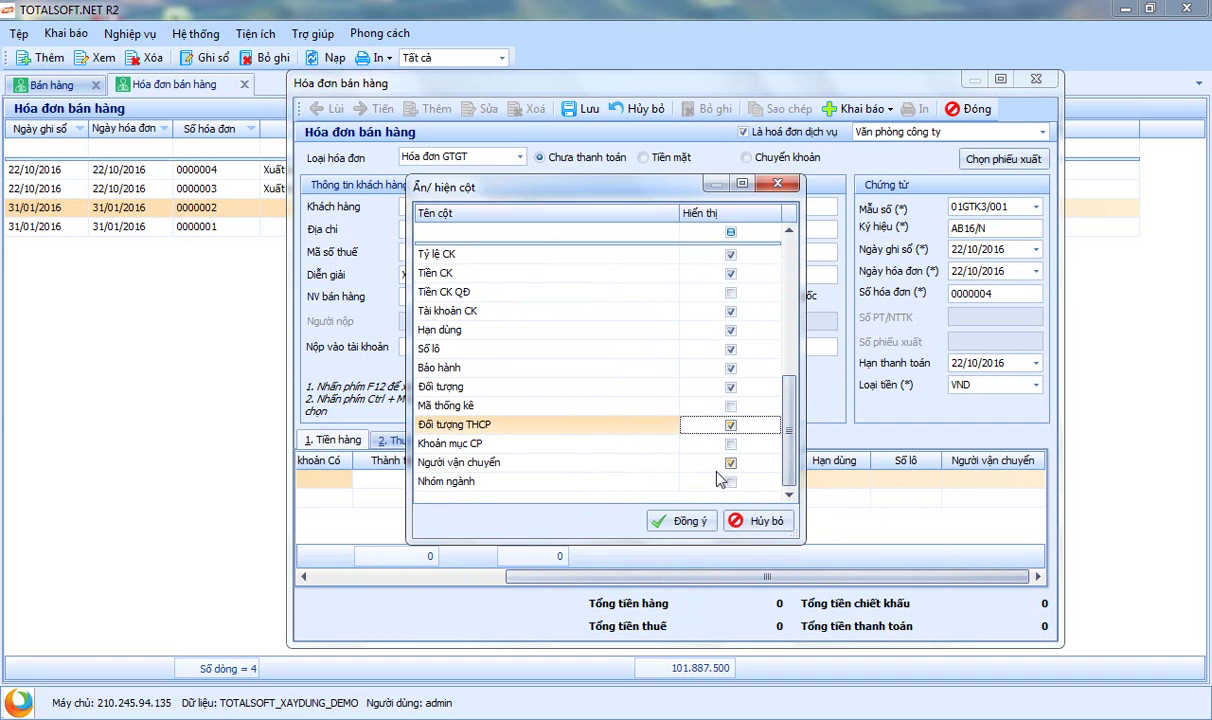
click(683, 520)
drag(645, 580, 470, 566)
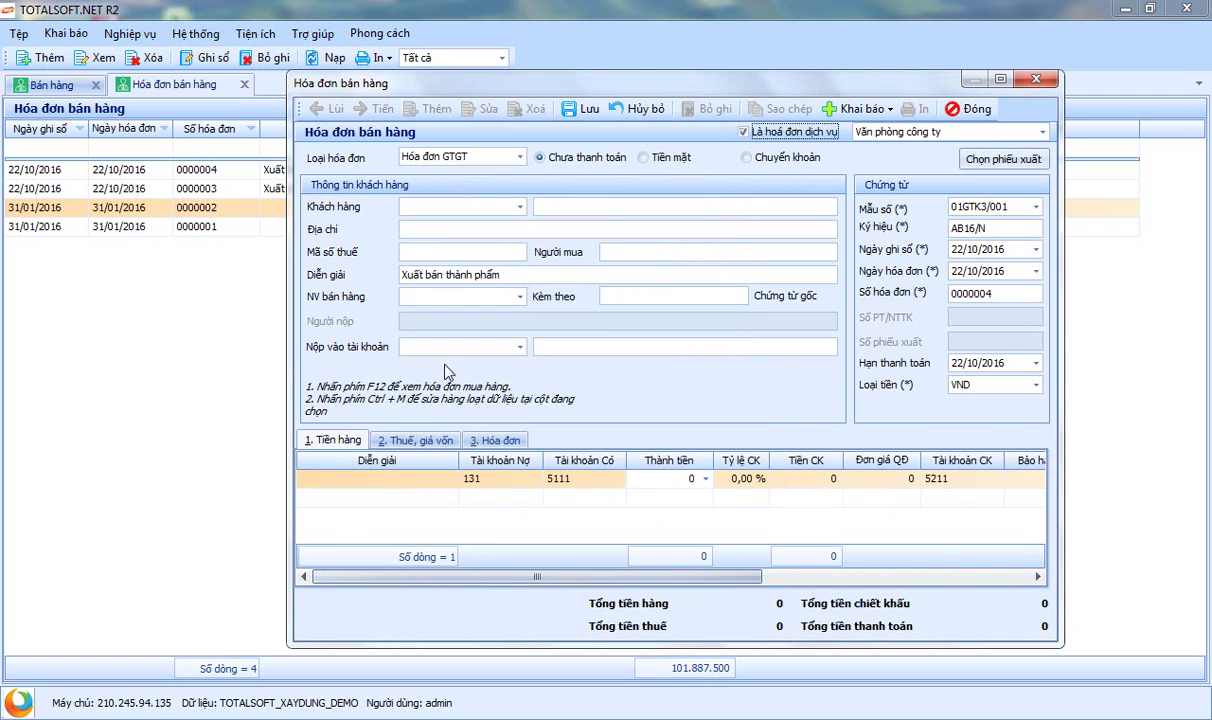
Step: Choose Công ty Vật tư ngành may as the customer of the service invoice
click(520, 207)
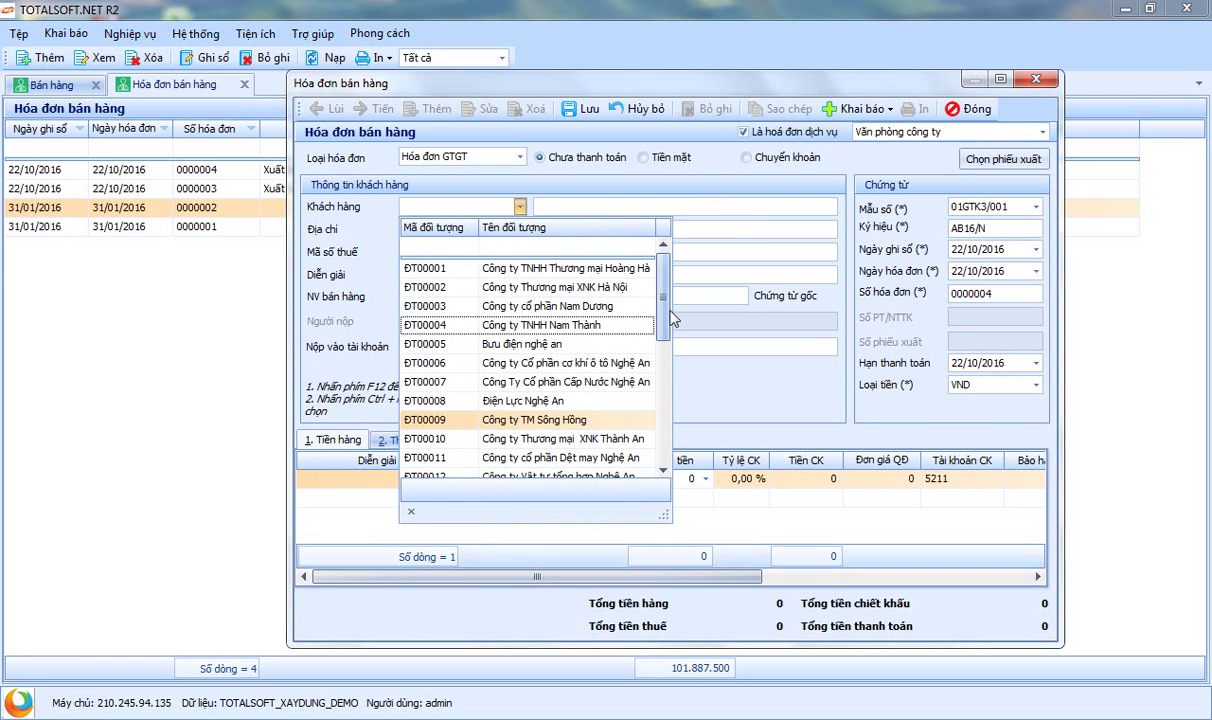
scroll(665, 318, down, 3)
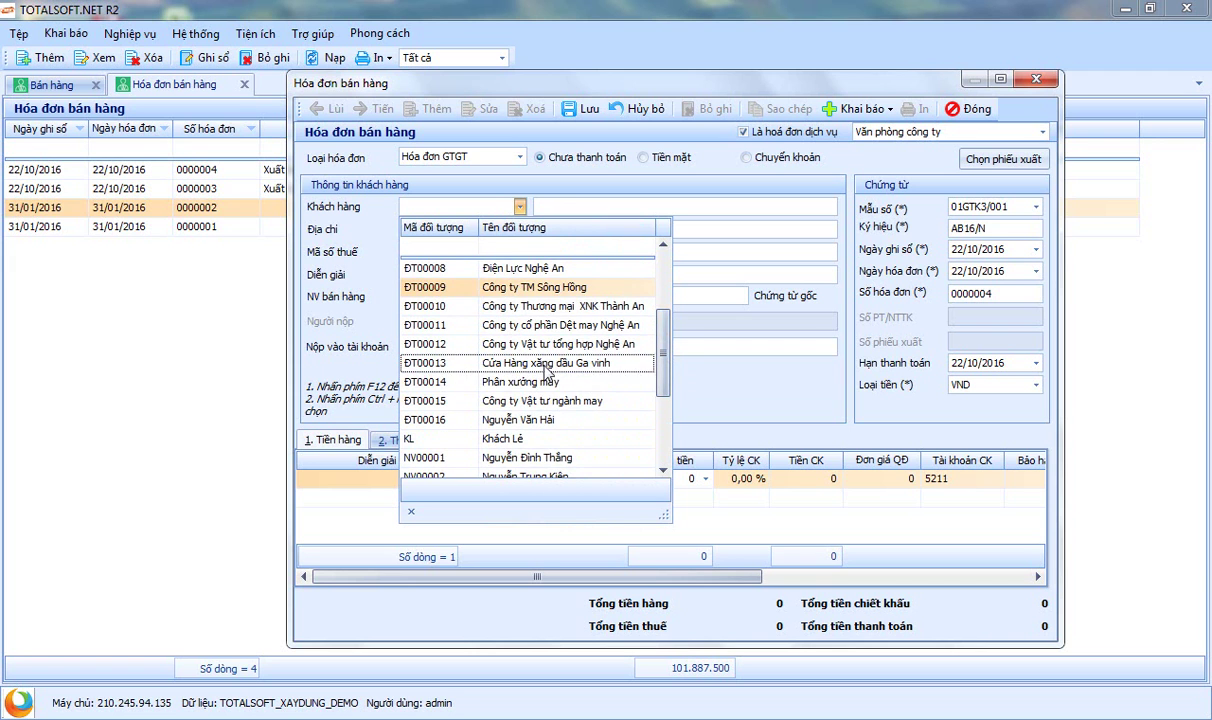
click(515, 399)
key(Tab)
key(Tab)
key(Tab)
key(Tab)
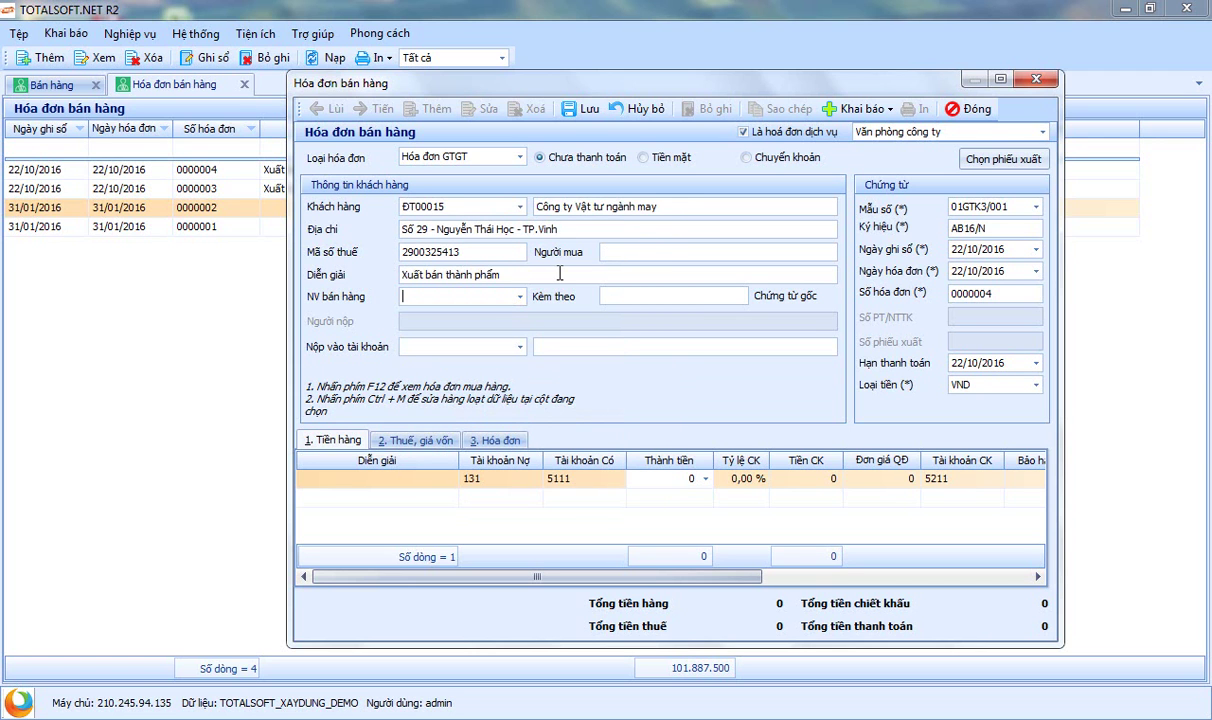
Step: Replace the invoice's Diễn giải with "Doanh thu công trình ABC" and leave the remaining header fields at their defaults
key(BackSpace)
key(BackSpace)
key(BackSpace)
key(BackSpace)
key(BackSpace)
key(BackSpace)
key(BackSpace)
key(BackSpace)
key(BackSpace)
key(BackSpace)
key(BackSpace)
key(BackSpace)
key(BackSpace)
key(BackSpace)
key(BackSpace)
key(BackSpace)
key(BackSpace)
key(BackSpace)
key(BackSpace)
text(Doanh thu công trình)
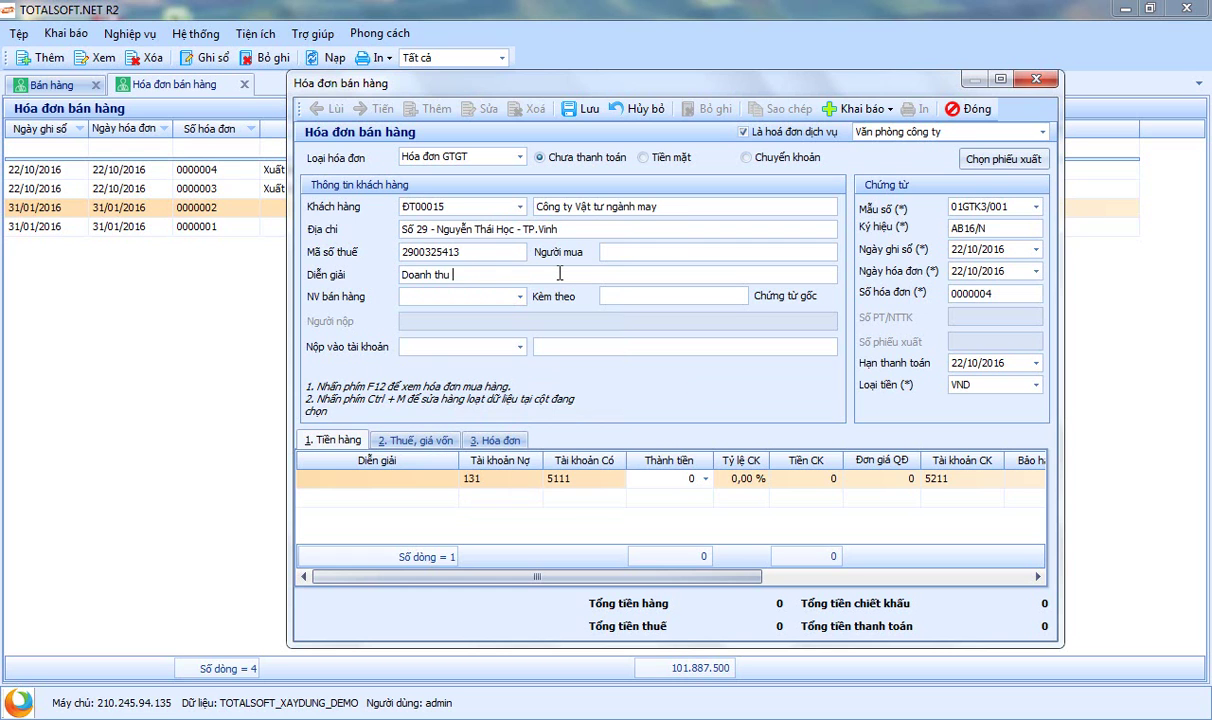
text( ABC)
key(Tab)
key(Tab)
key(Tab)
key(Tab)
key(Tab)
key(Tab)
key(Tab)
key(Tab)
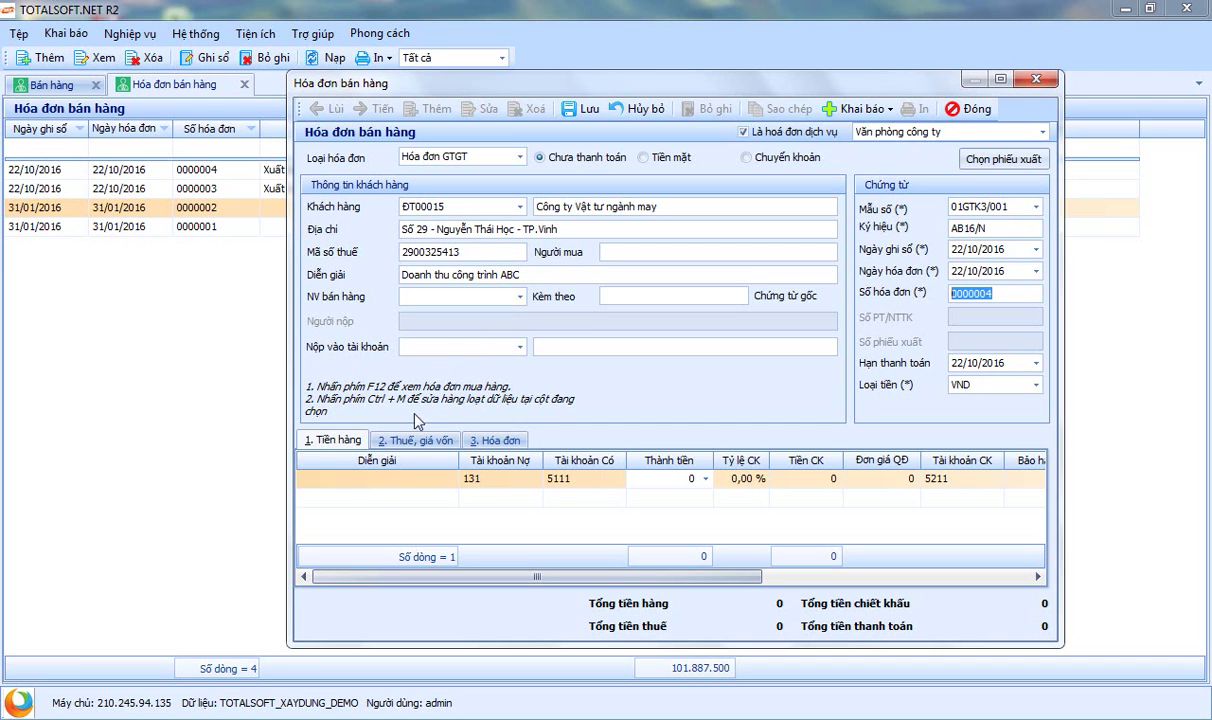
Step: Enter "Doanh thu công trình ABC" as the Diễn giải of the first detail line
click(368, 478)
text(Doanh thu công rình)
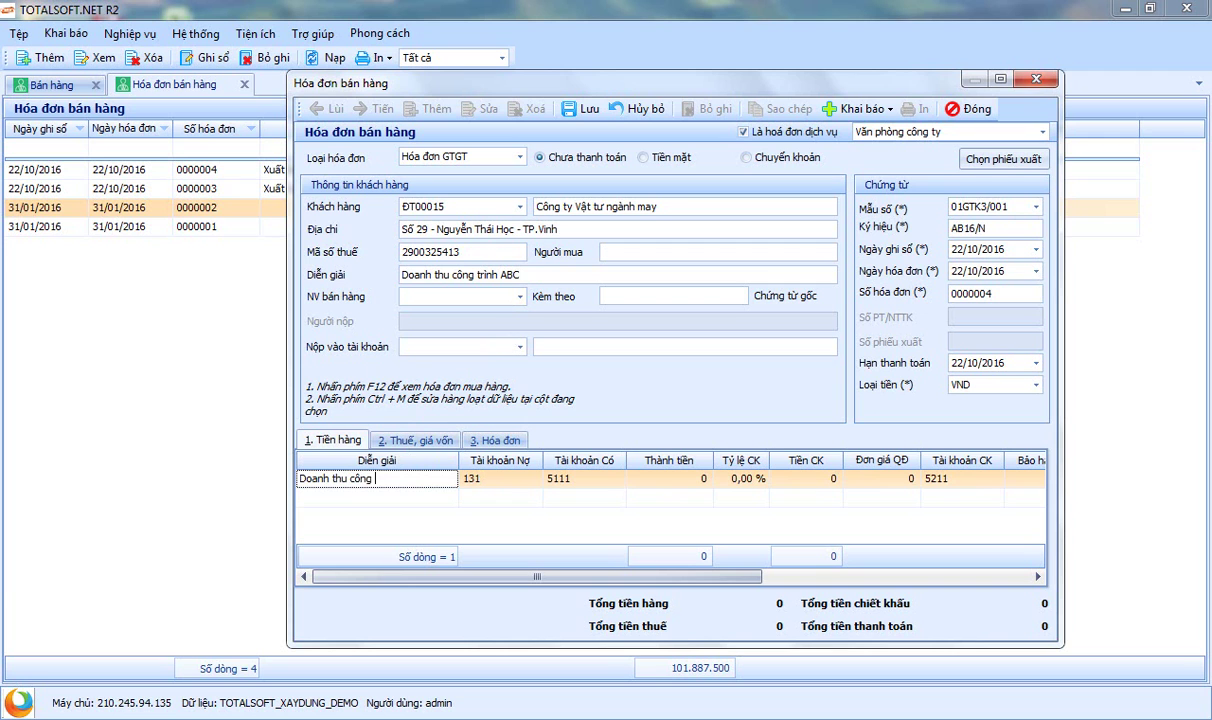
key(BackSpace)
key(BackSpace)
key(BackSpace)
key(BackSpace)
text(trình ABC)
key(Tab)
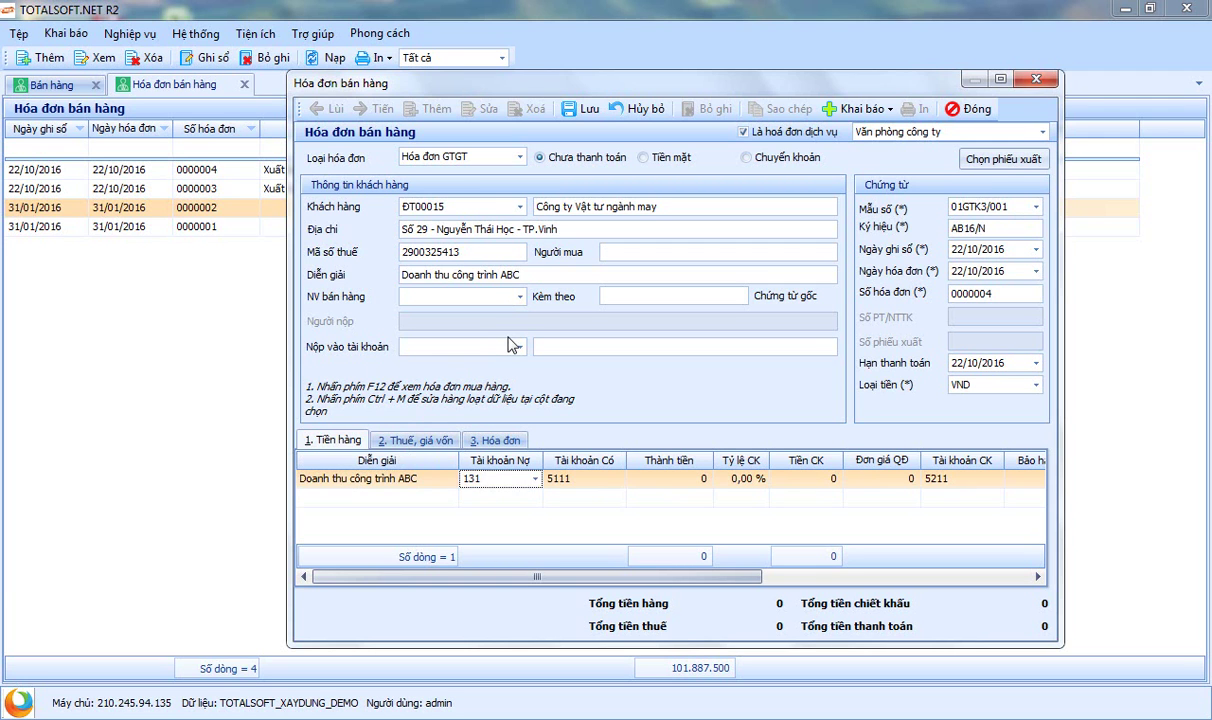
Step: Set the Thành tiền of the detail line to 500.000.000, keeping its default accounts and discount
key(Tab)
key(Tab)
text(500000000)
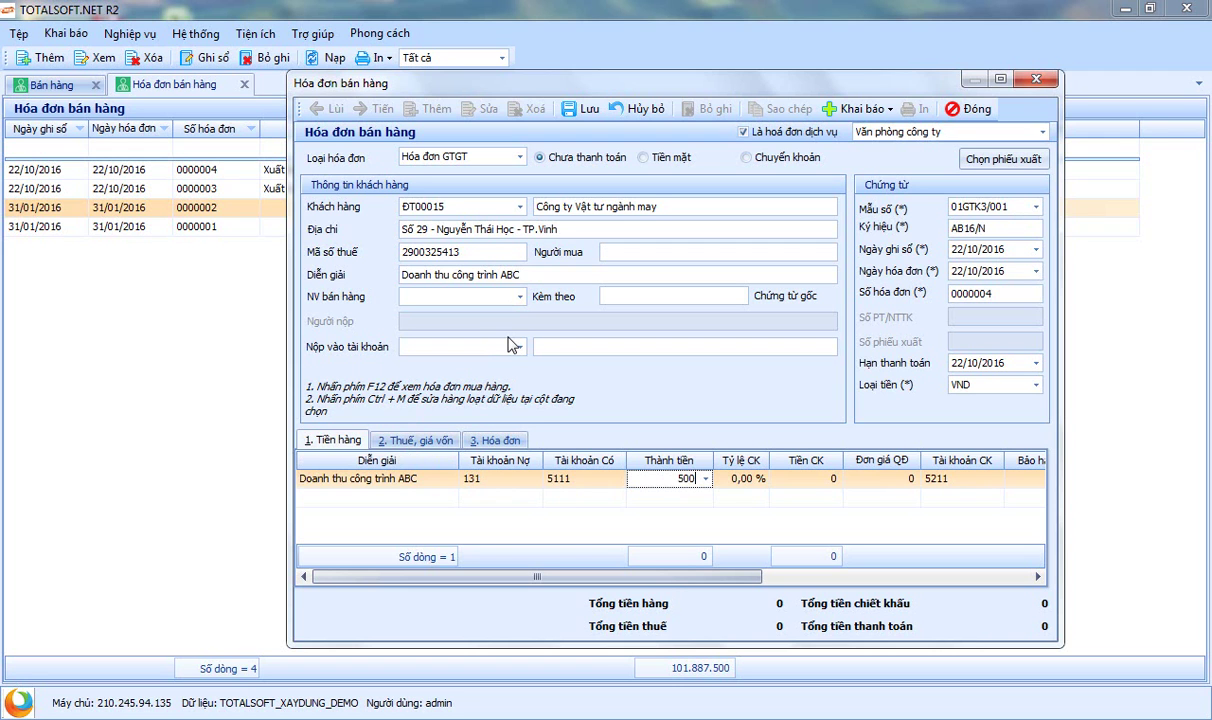
key(Tab)
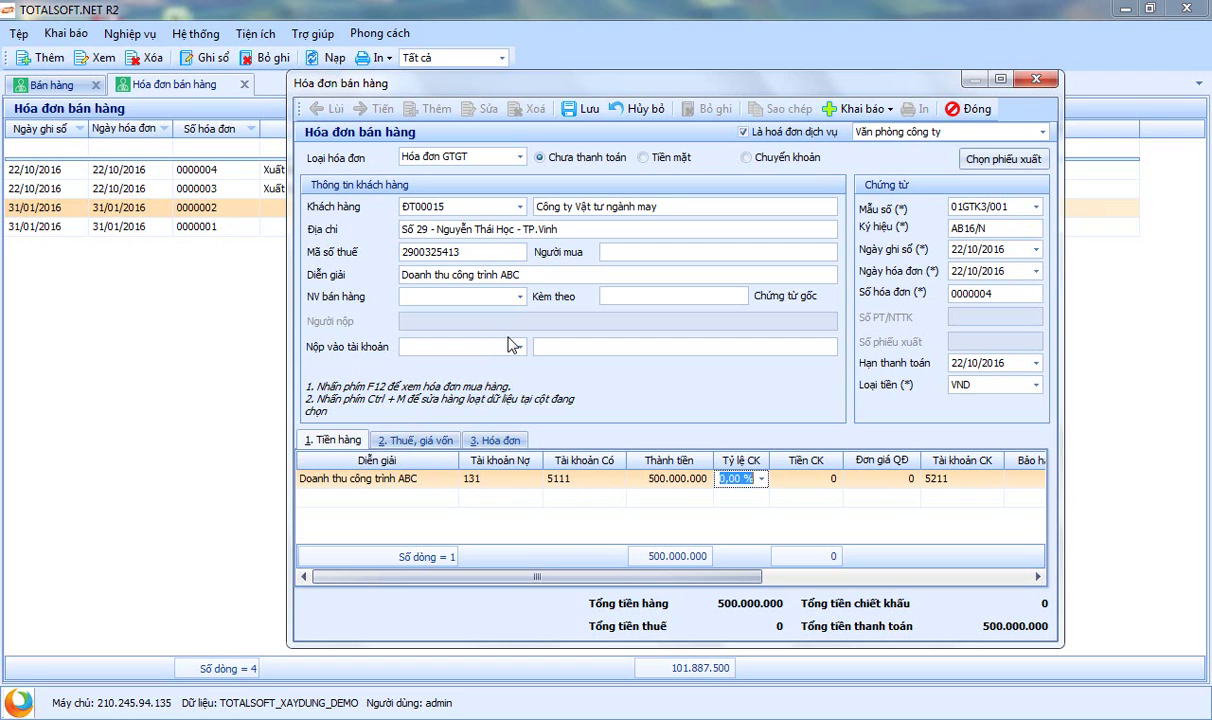
key(Tab)
key(Tab)
key(Tab)
key(Tab)
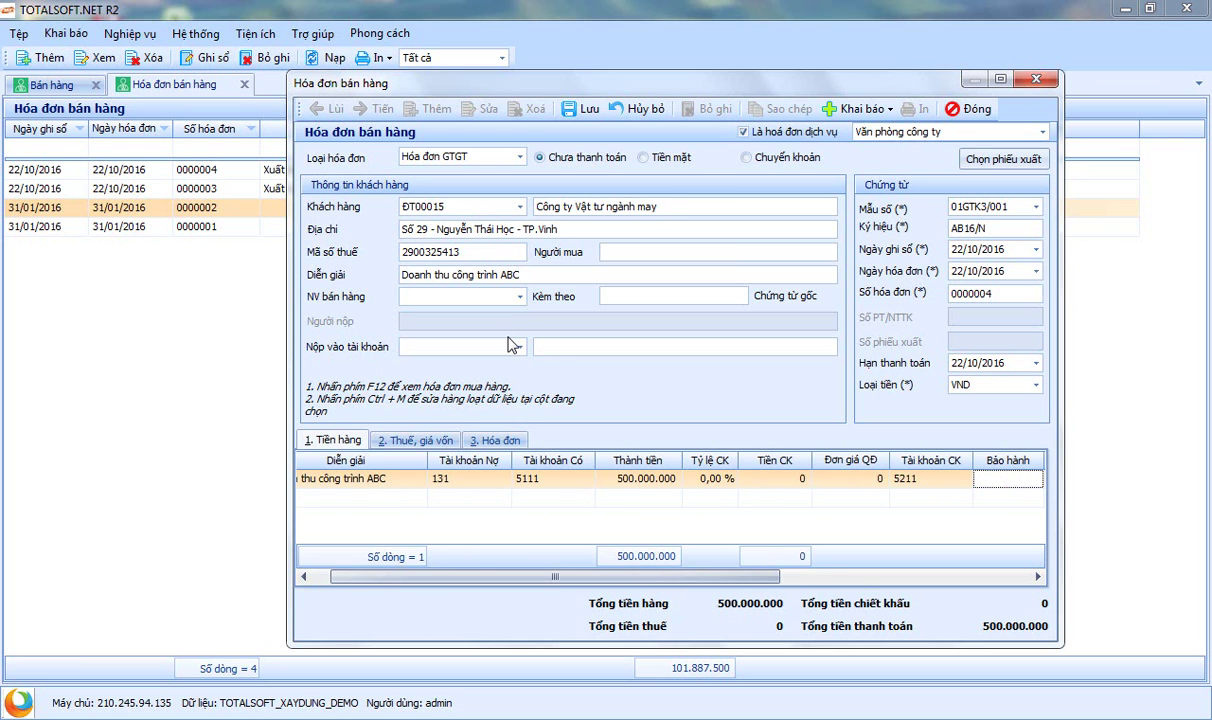
Step: Assign Công trình ABC (CT0001) as the Đối tượng THCP of the invoice's detail line
key(Tab)
key(Tab)
key(Tab)
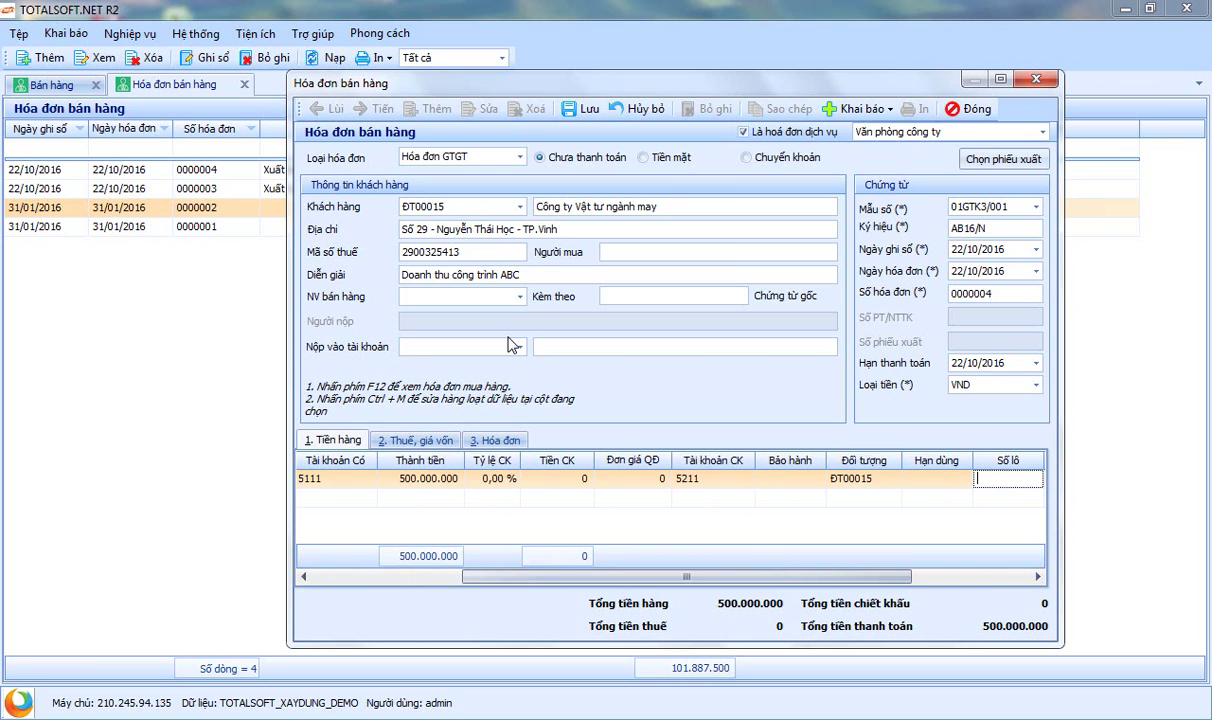
key(Tab)
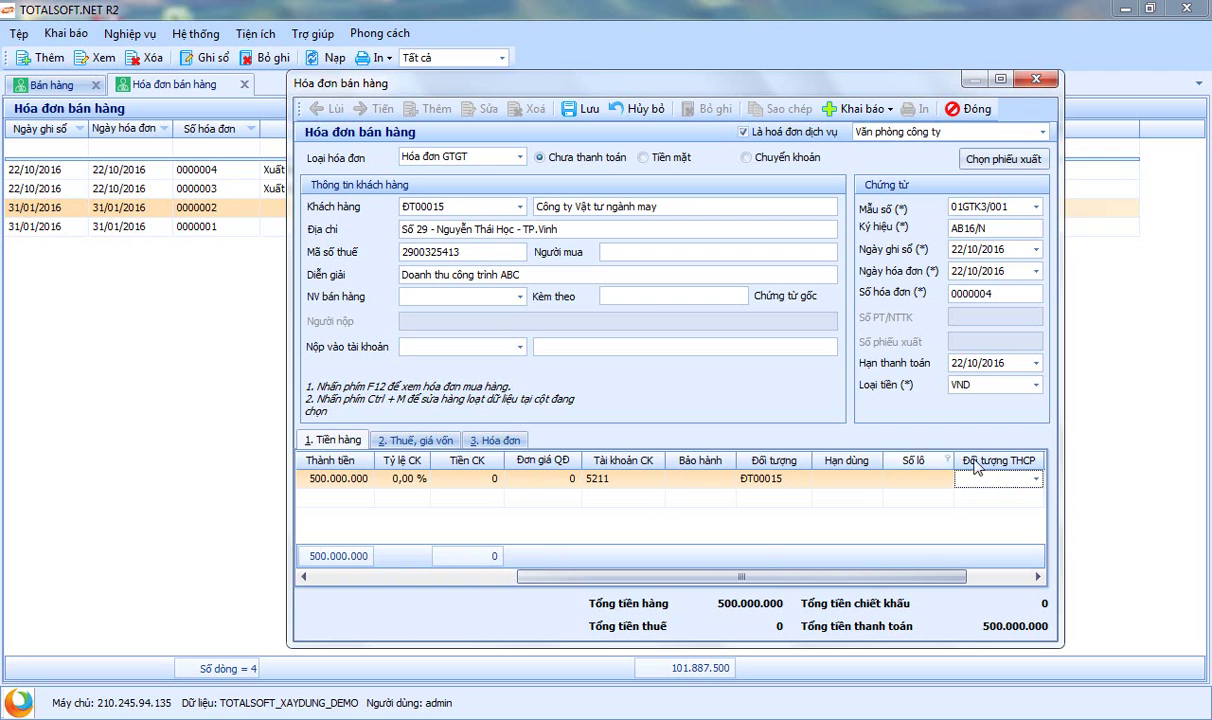
click(1036, 480)
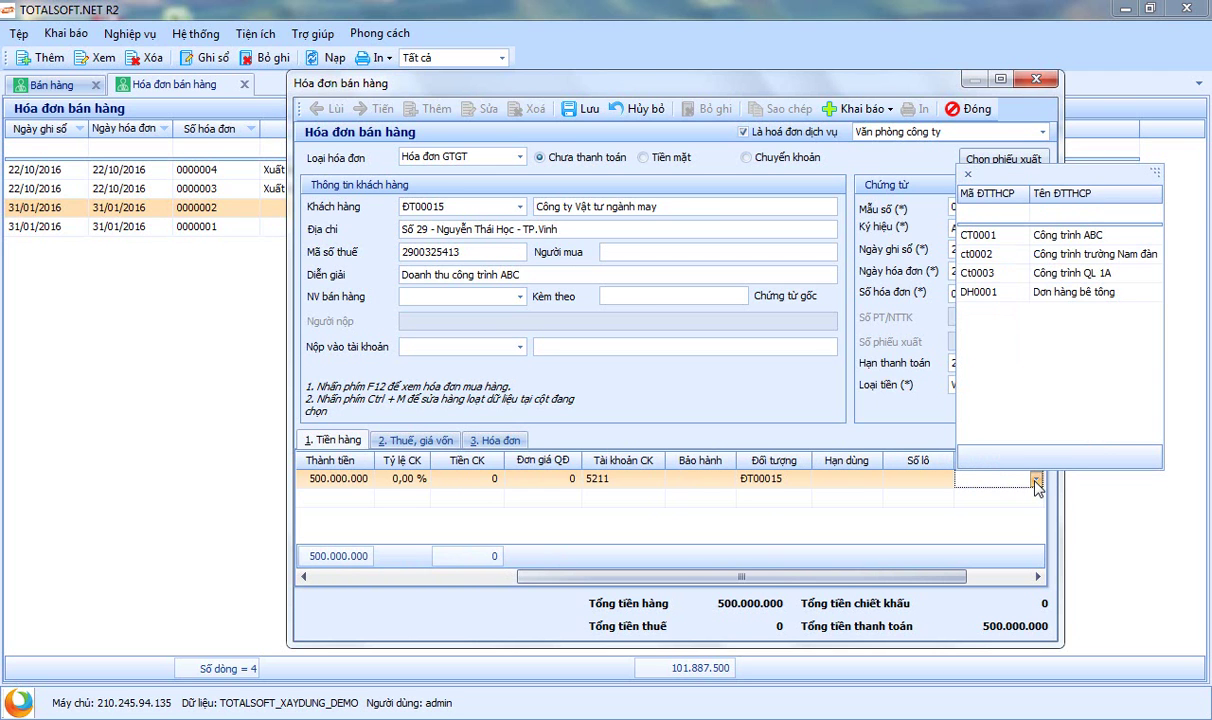
click(1057, 242)
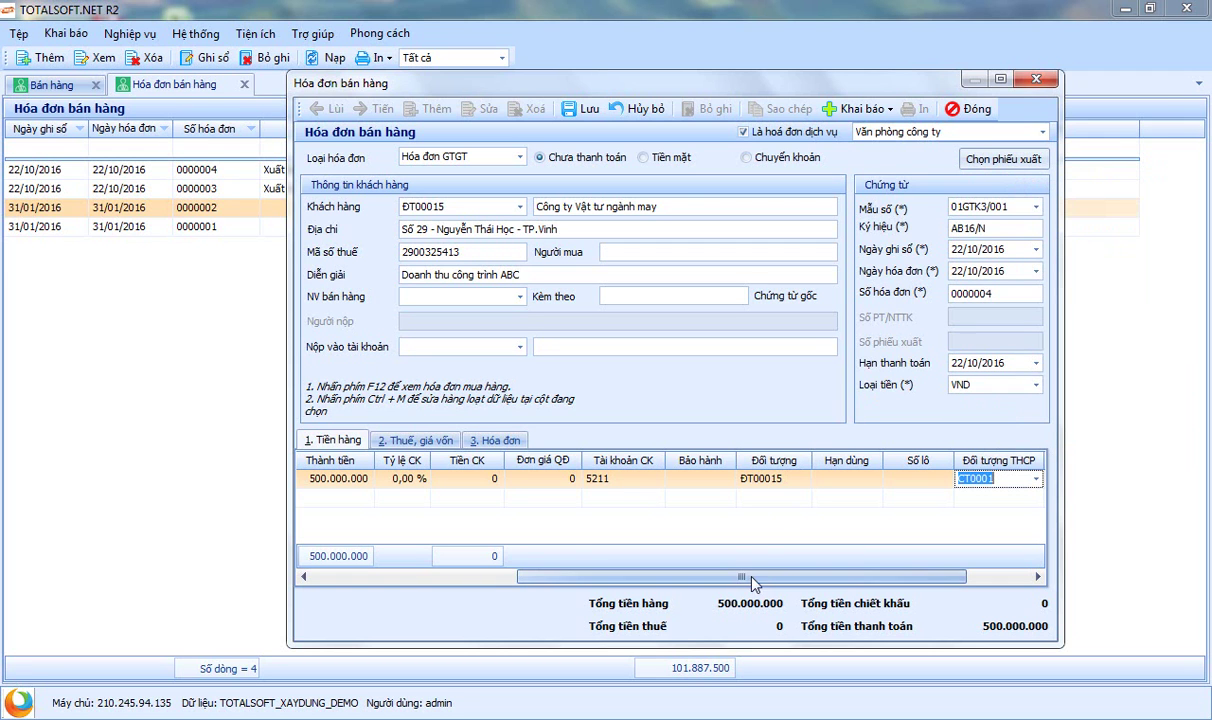
Step: Set the Thuế suất of the Doanh thu công trình ABC line to 10%, then save and close the invoice
drag(747, 578, 804, 581)
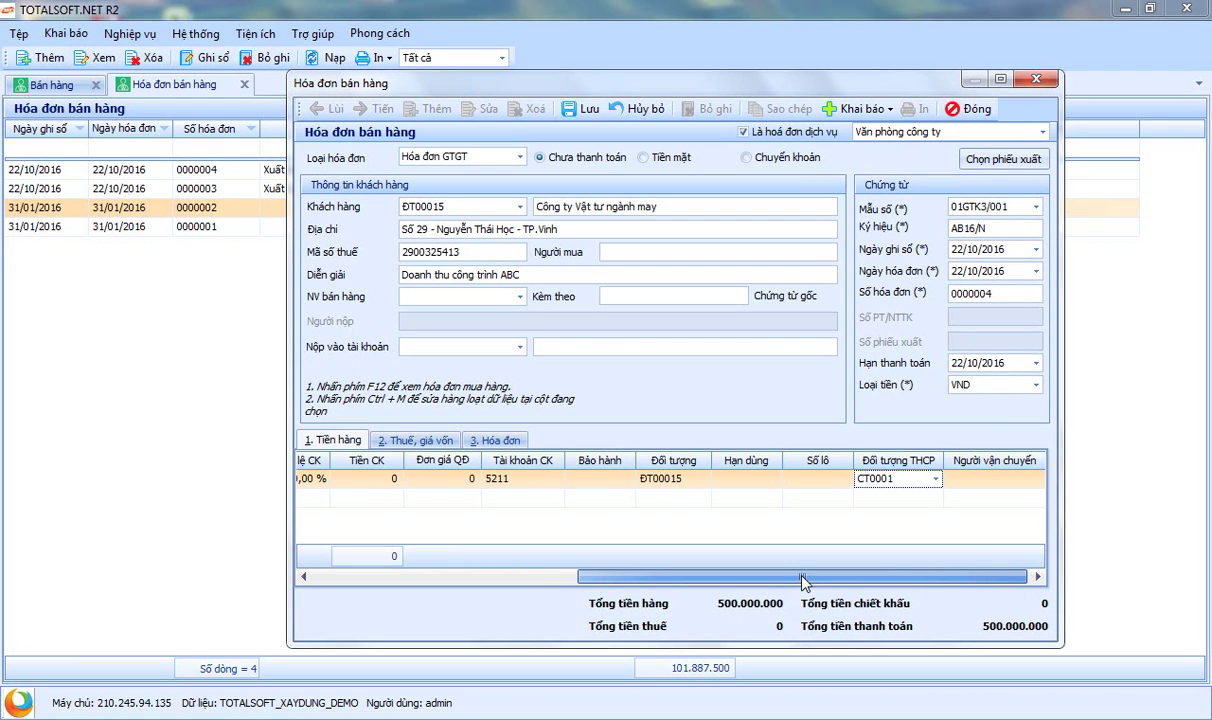
drag(803, 581, 497, 588)
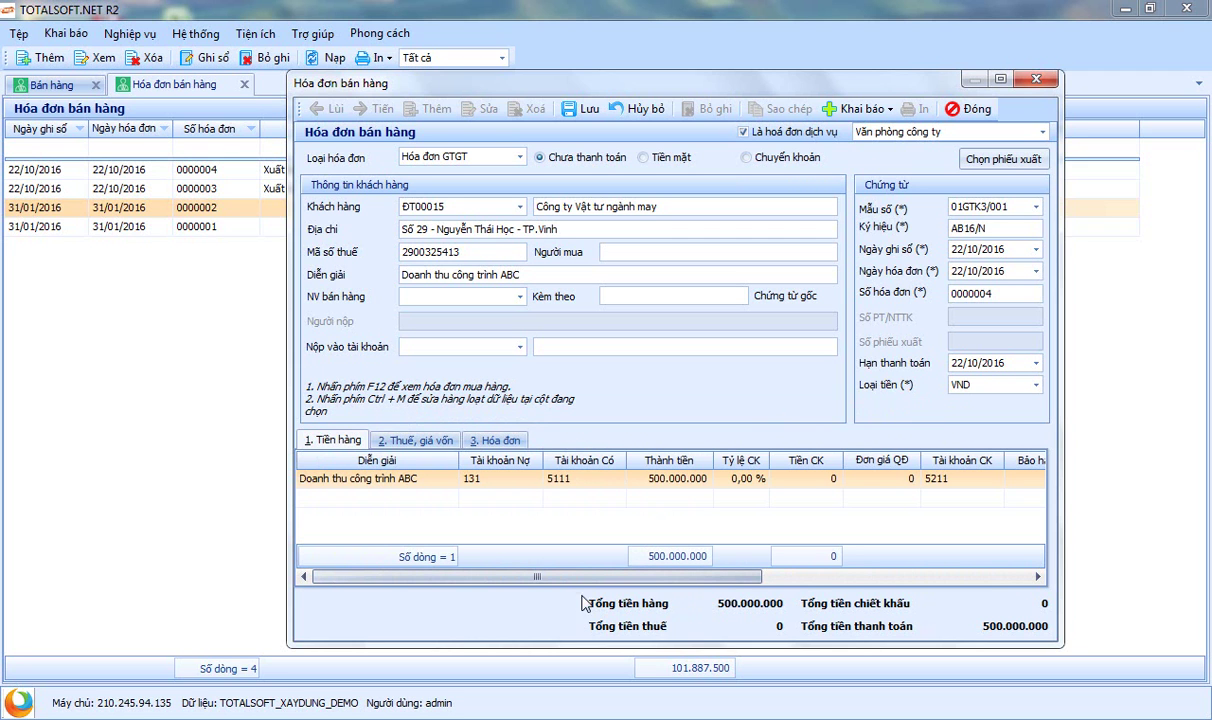
drag(540, 577, 500, 578)
click(408, 443)
click(476, 483)
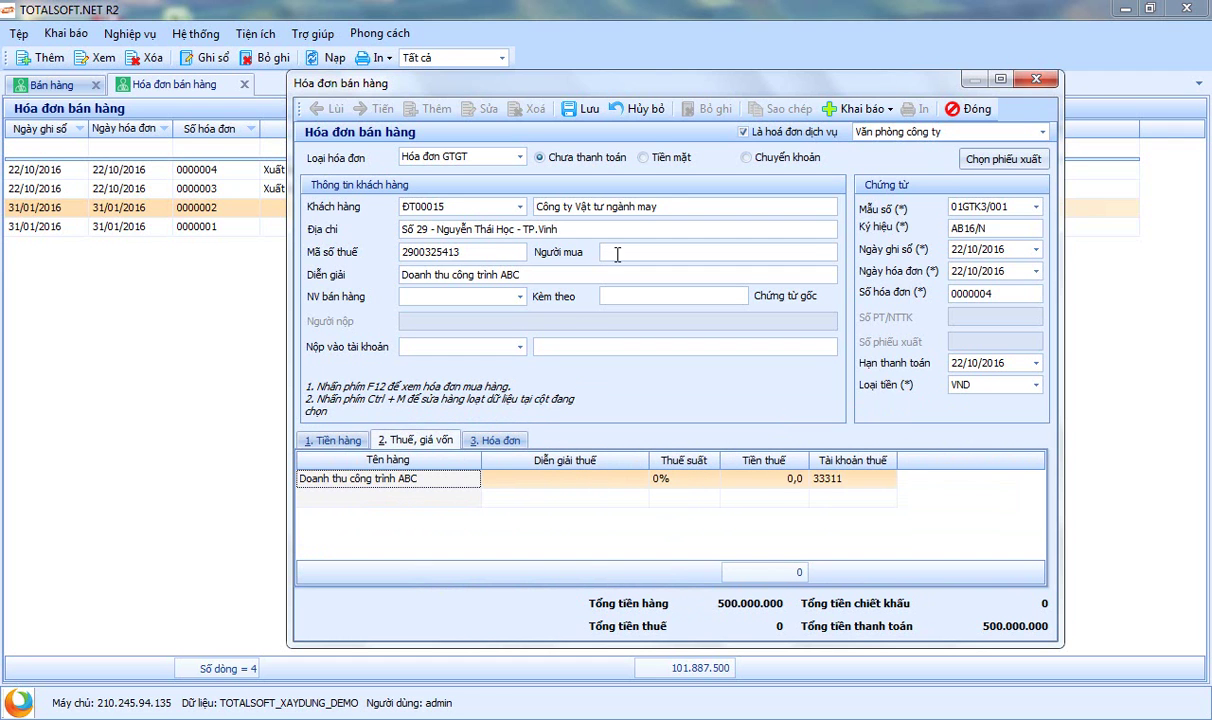
mouse_move(610, 85)
mouse_down()
mouse_move(677, 93)
mouse_move(618, 92)
mouse_up()
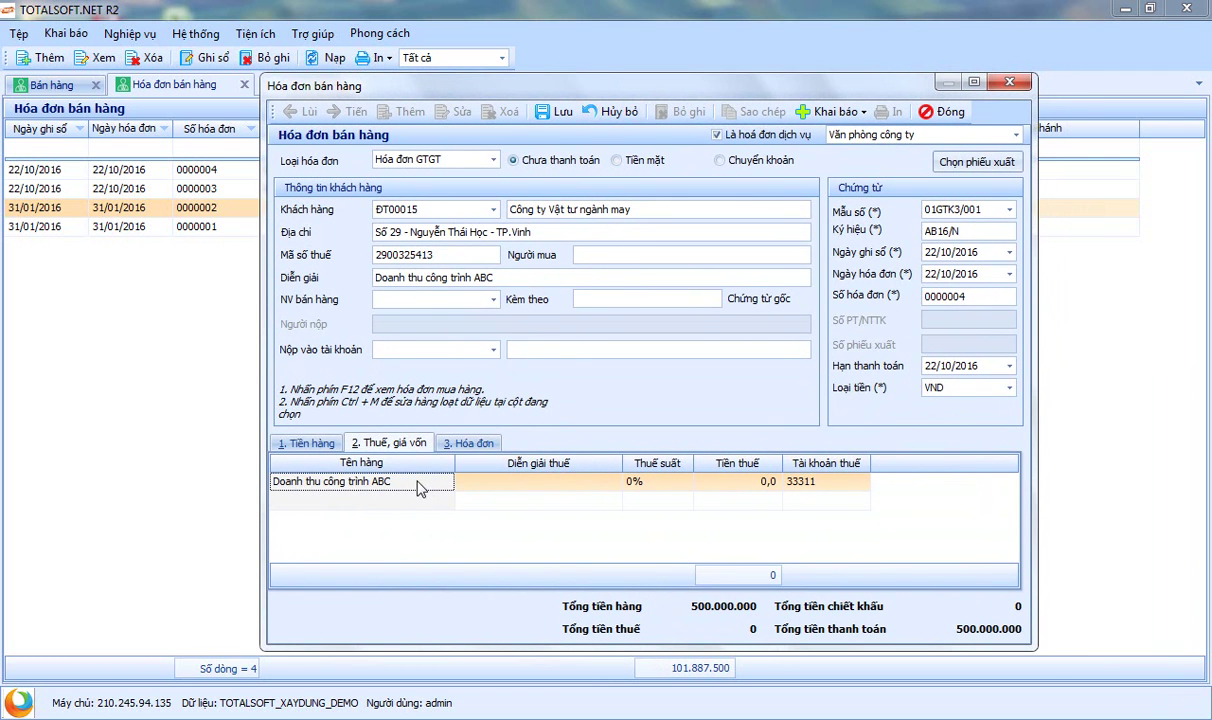
key(Tab)
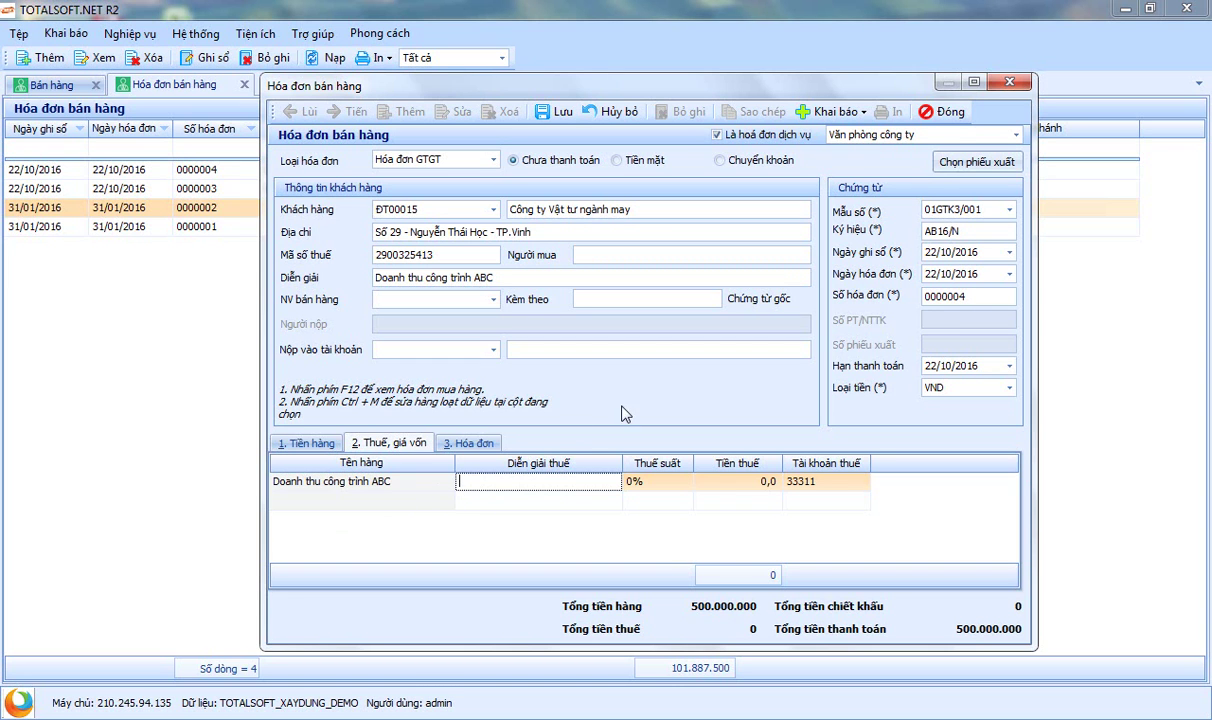
click(655, 481)
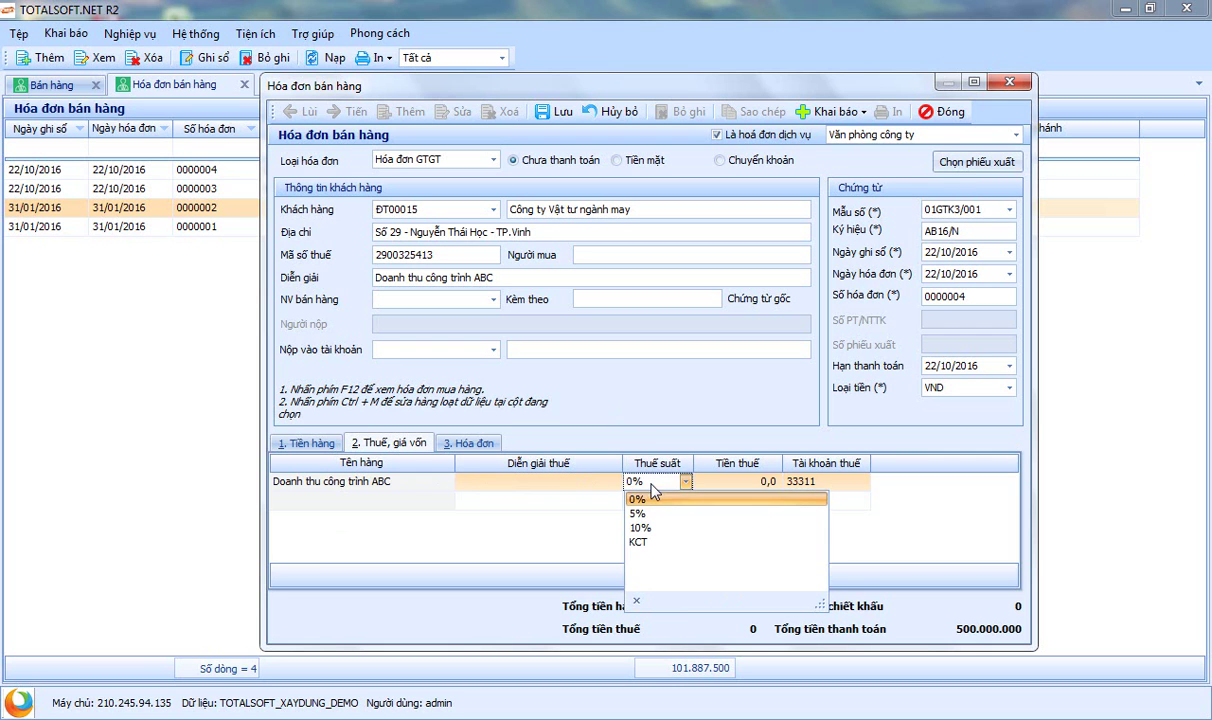
click(655, 533)
key(Tab)
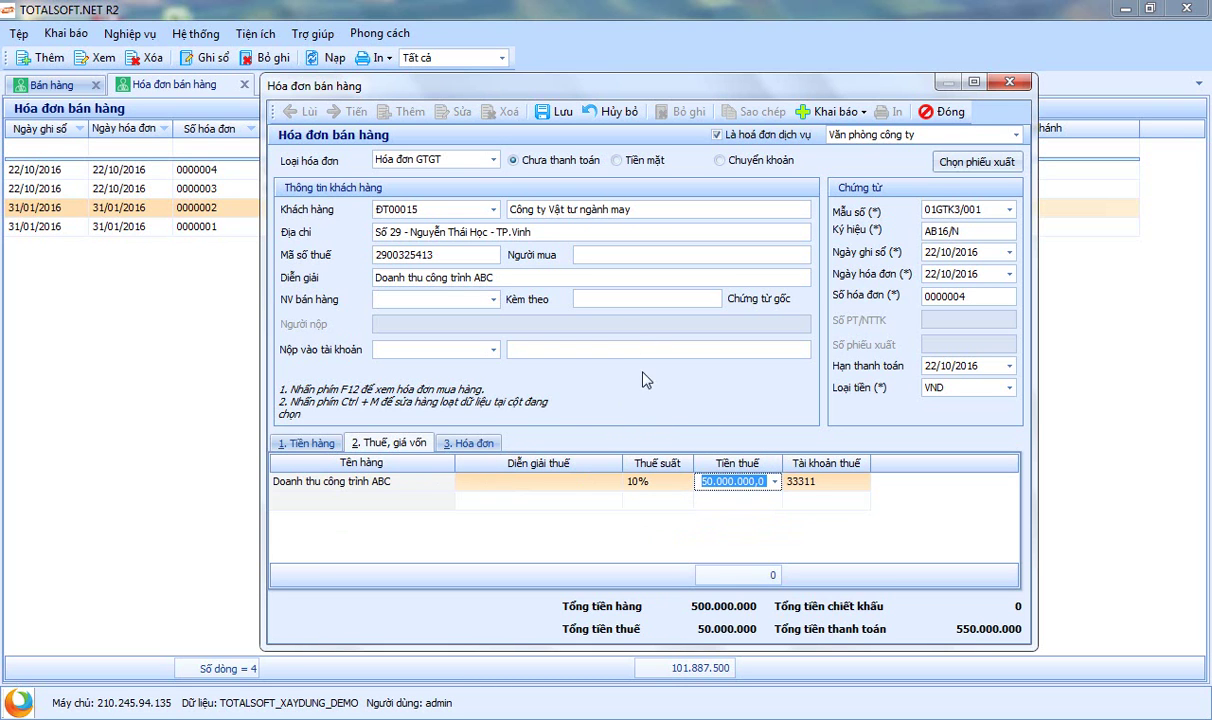
click(557, 113)
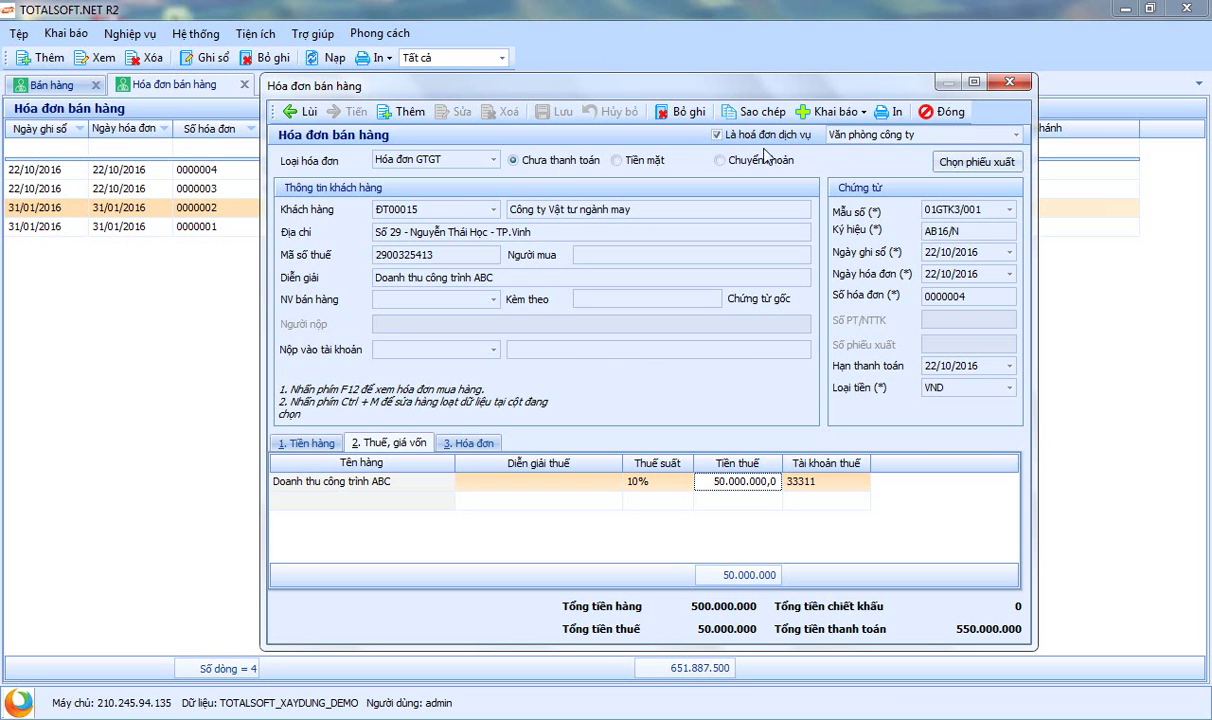
click(950, 113)
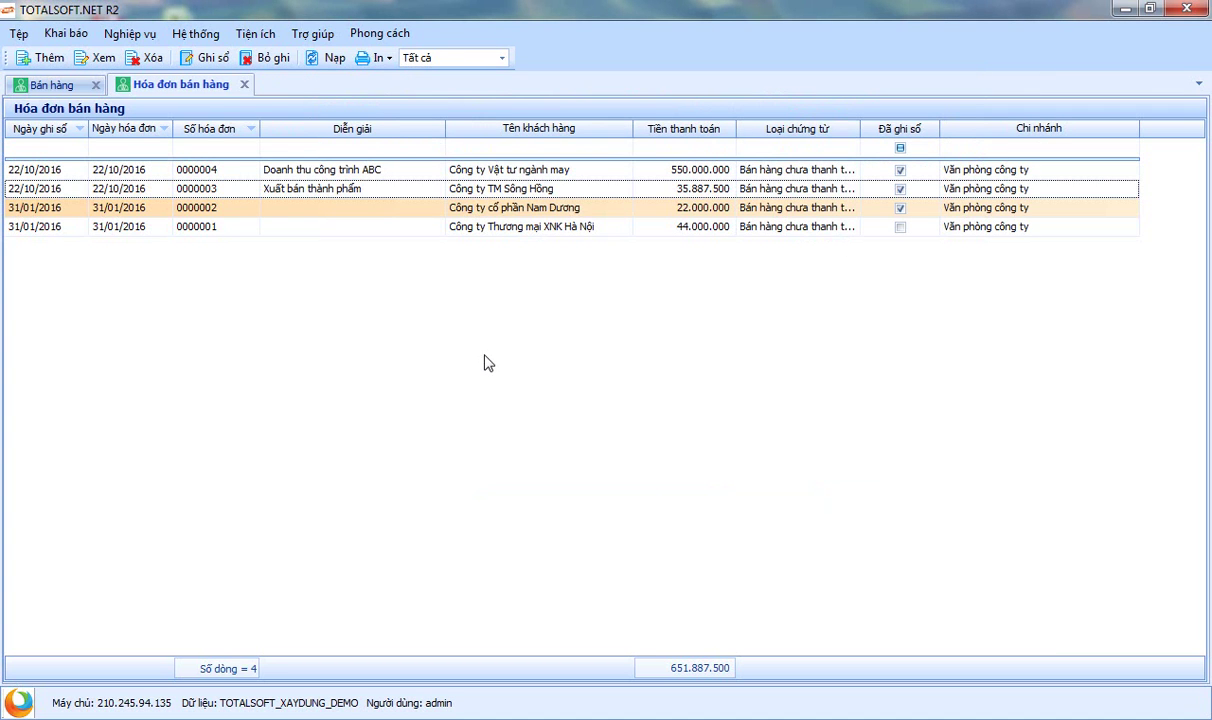
Step: Add a selling-price group (Nhóm giá bán) named "Nhóm 4" under Tất cả and save it
click(65, 35)
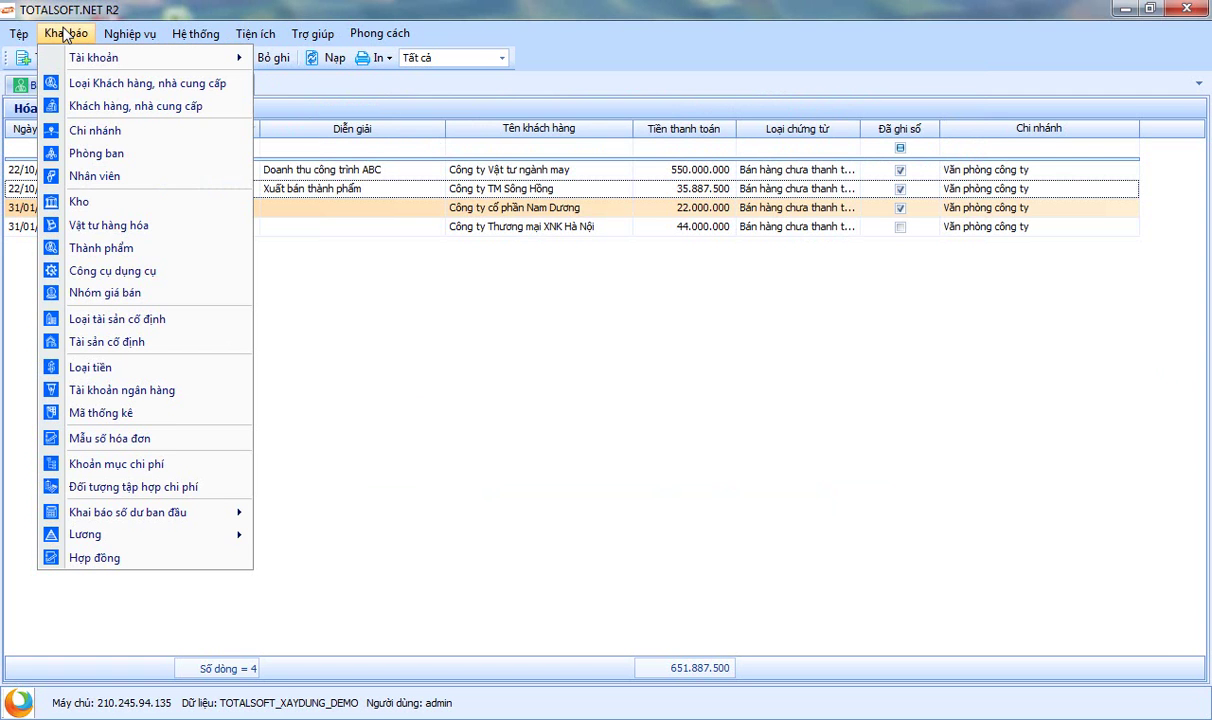
click(113, 292)
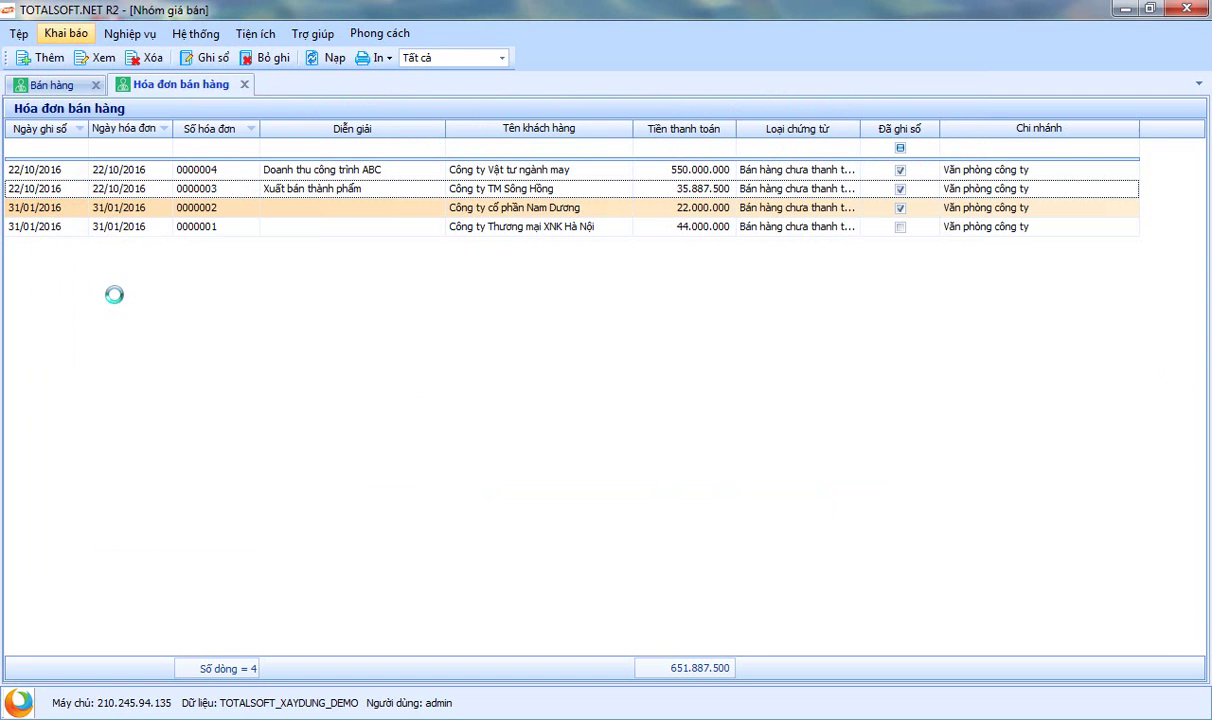
click(62, 223)
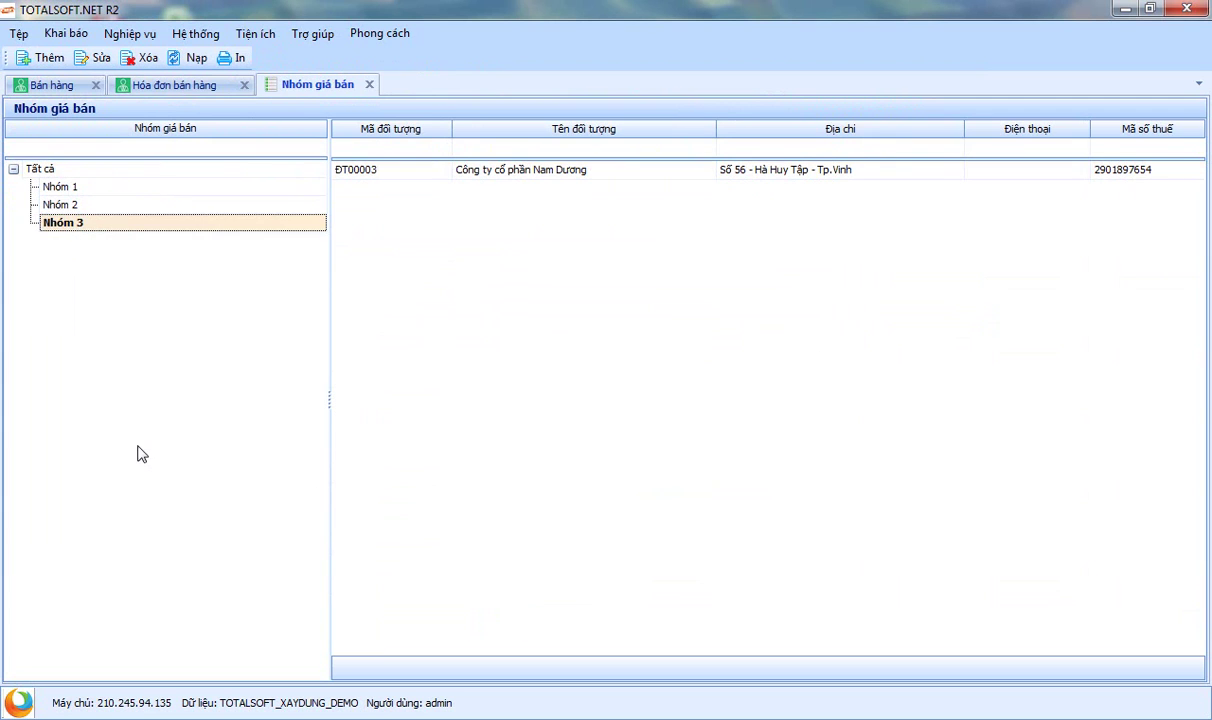
right_click(75, 241)
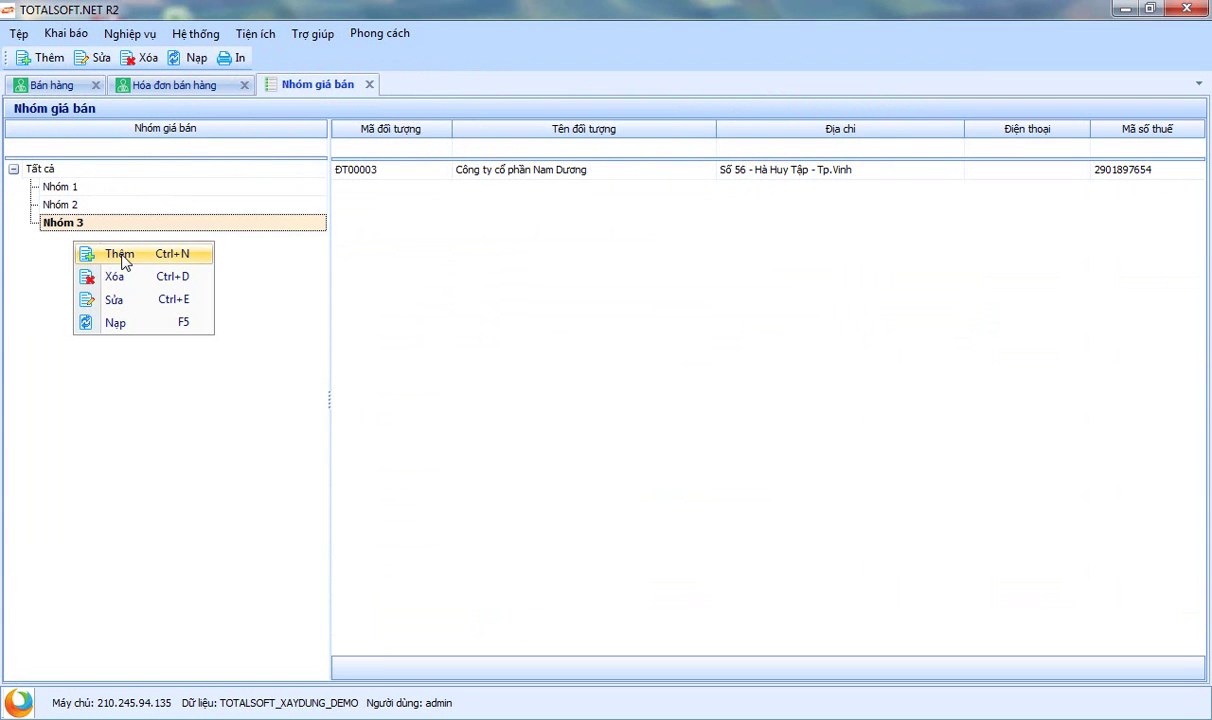
click(120, 255)
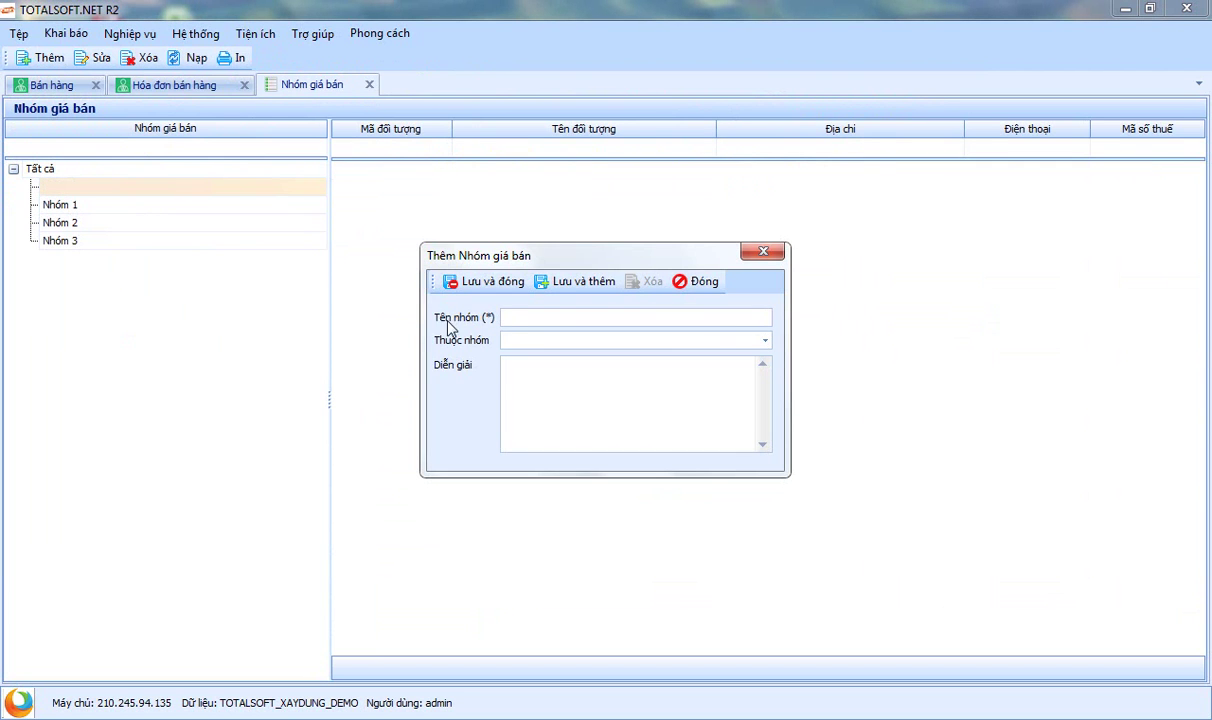
text(NHhom)
click(520, 340)
click(765, 340)
click(574, 359)
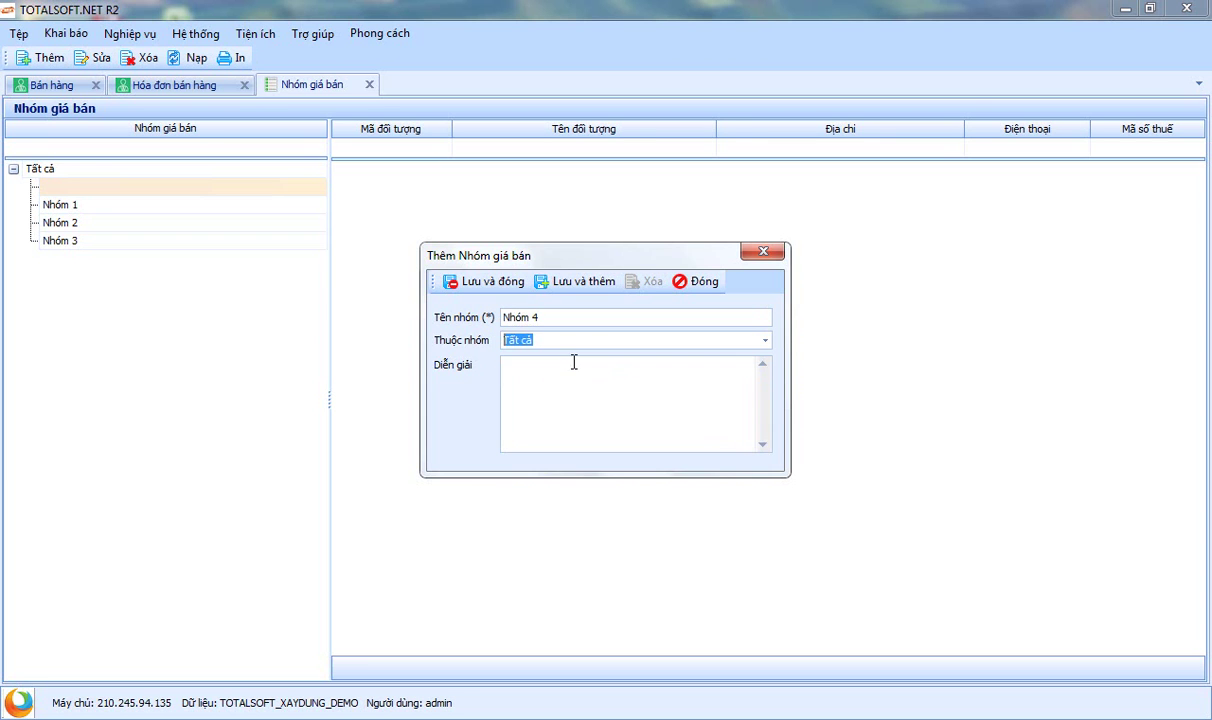
click(485, 286)
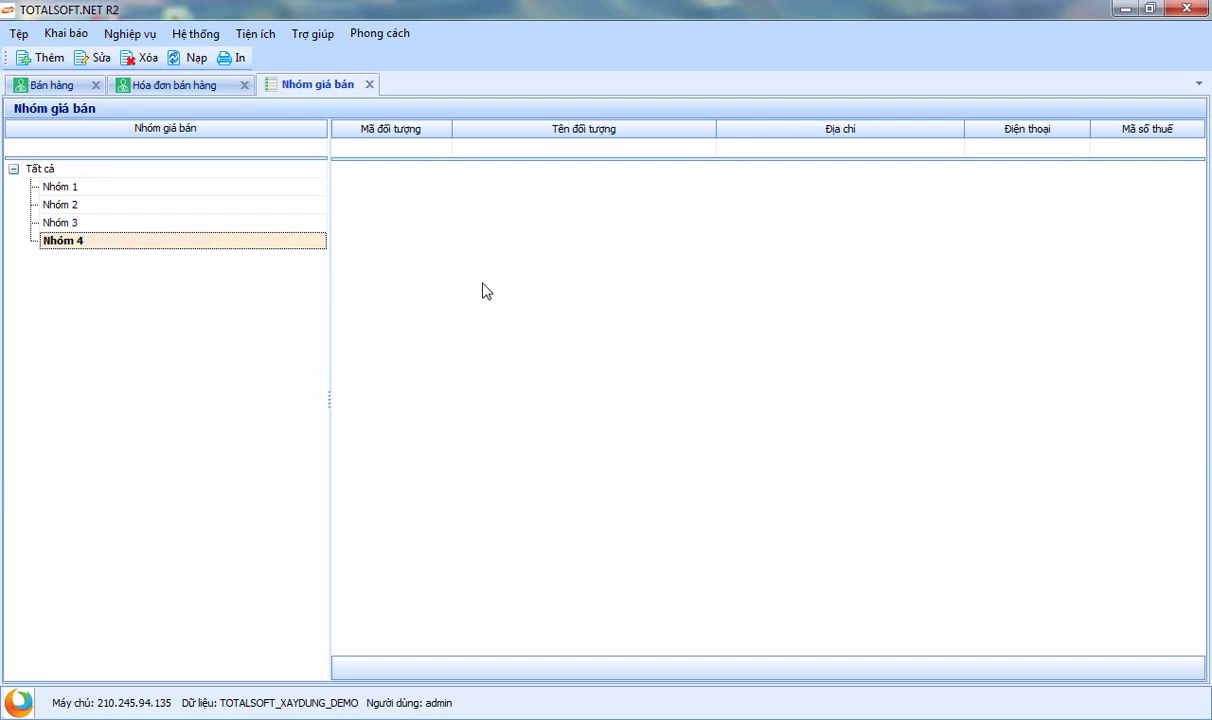
Step: Review the full list of price-group customers and the members of Nhóm 1 through Nhóm 4
click(70, 172)
click(543, 385)
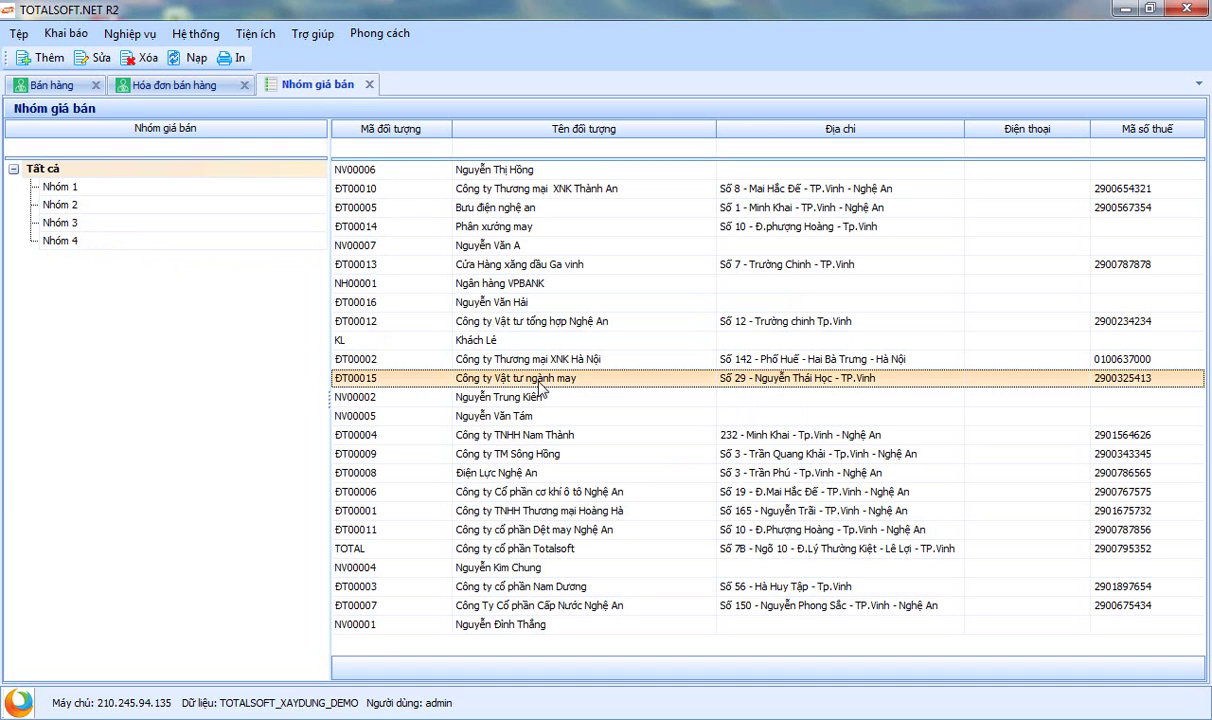
click(515, 586)
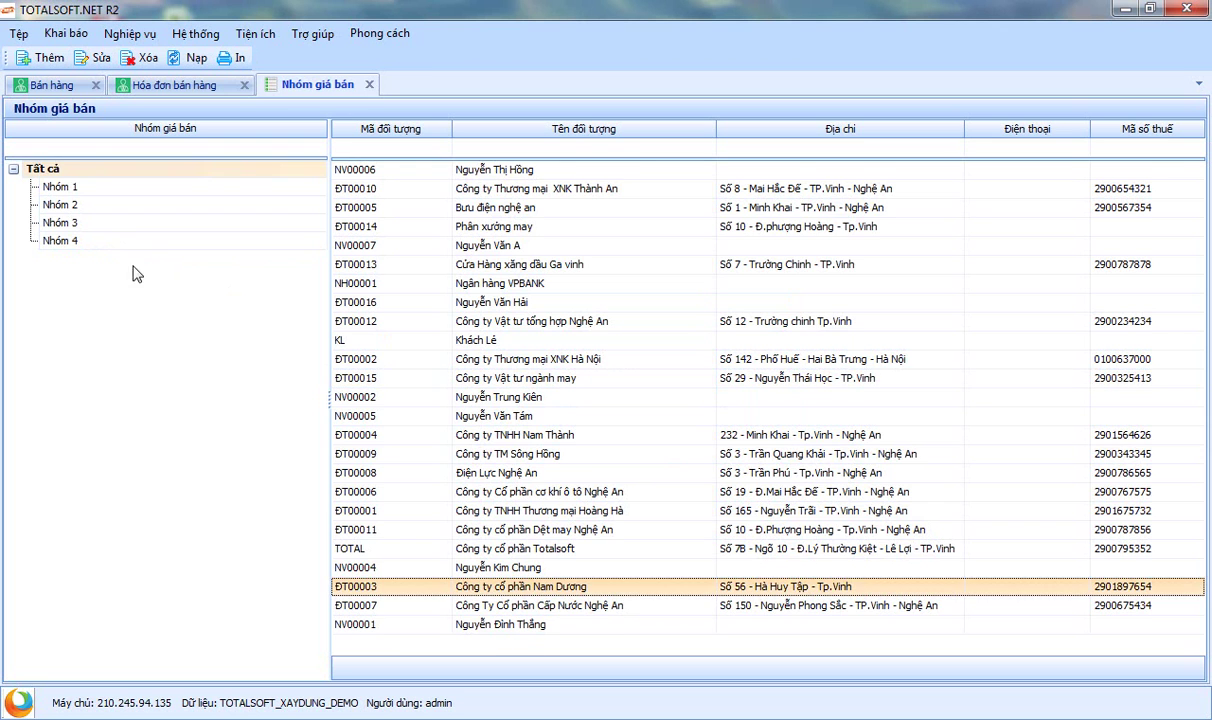
click(72, 222)
click(80, 202)
click(84, 188)
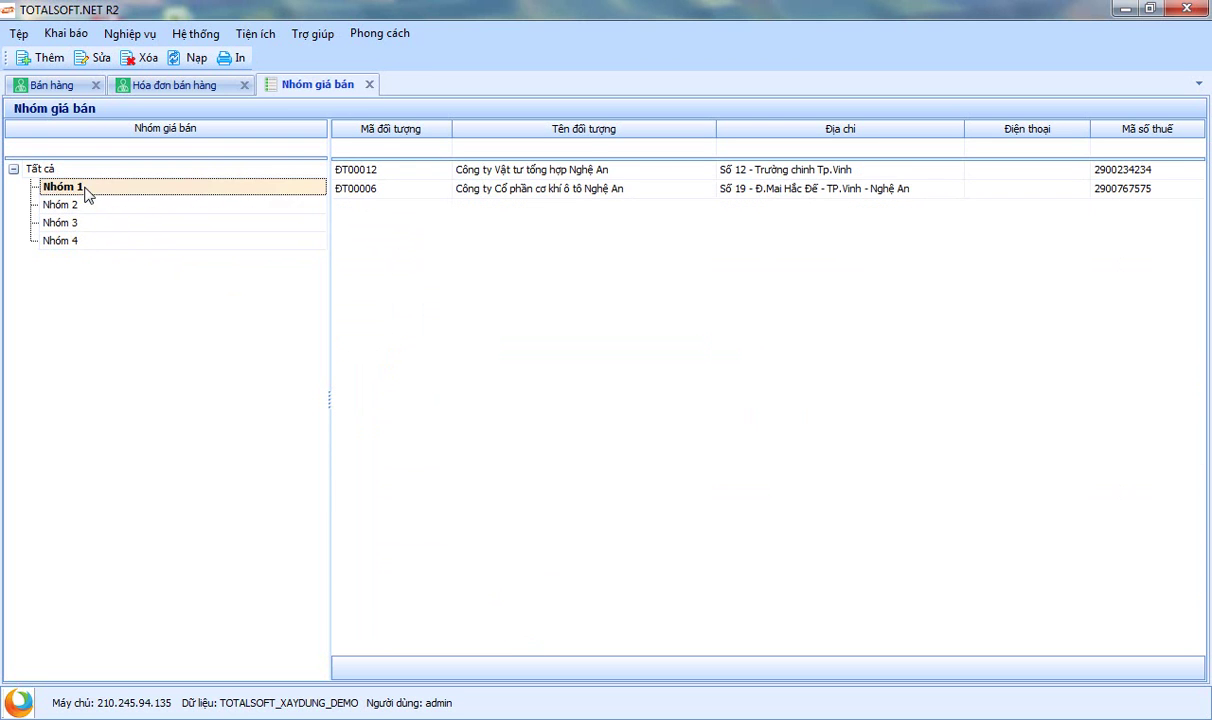
click(82, 205)
click(84, 222)
click(90, 242)
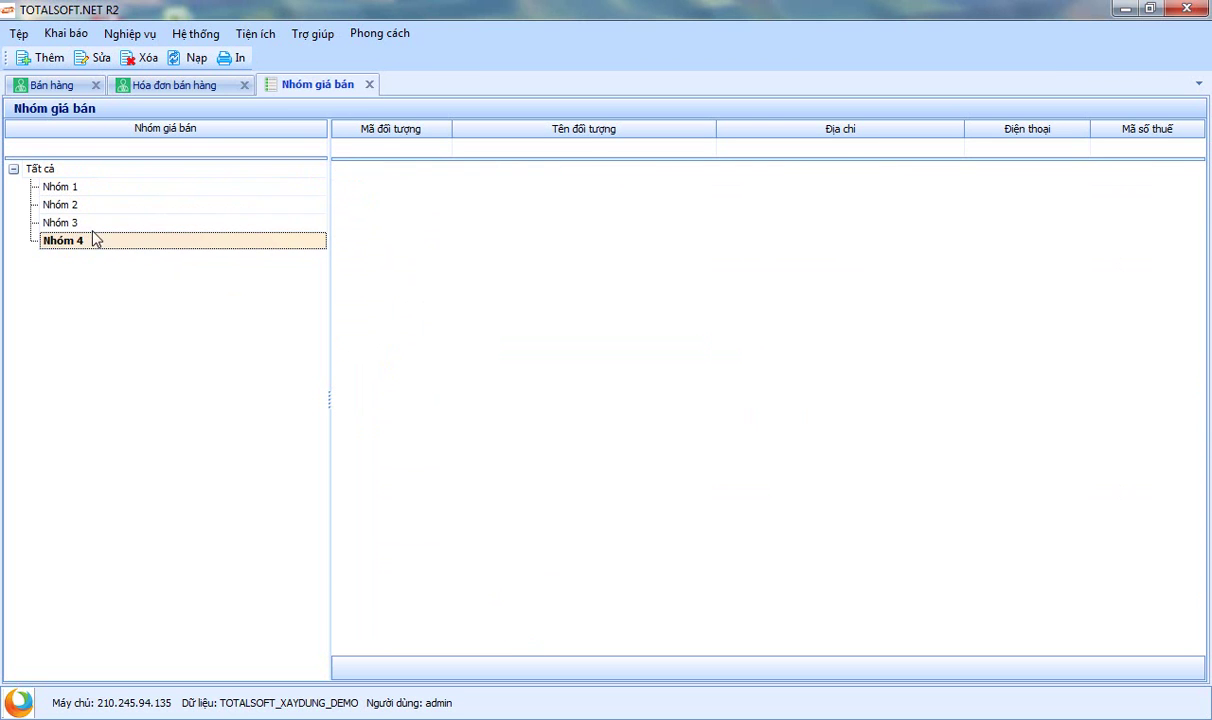
Step: Assign Điện Lực Nghệ An from the full customer list to the price group Nhóm 4
click(64, 165)
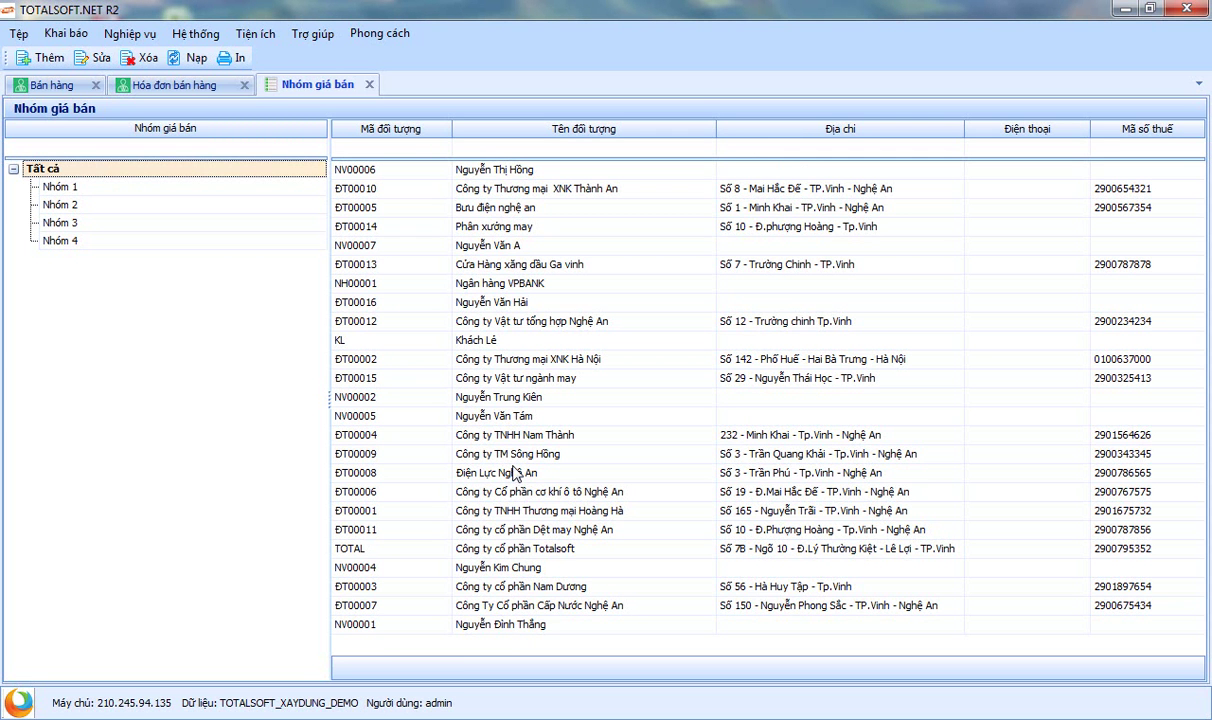
mouse_move(508, 469)
mouse_down()
mouse_move(104, 238)
mouse_move(64, 245)
mouse_move(95, 249)
mouse_up()
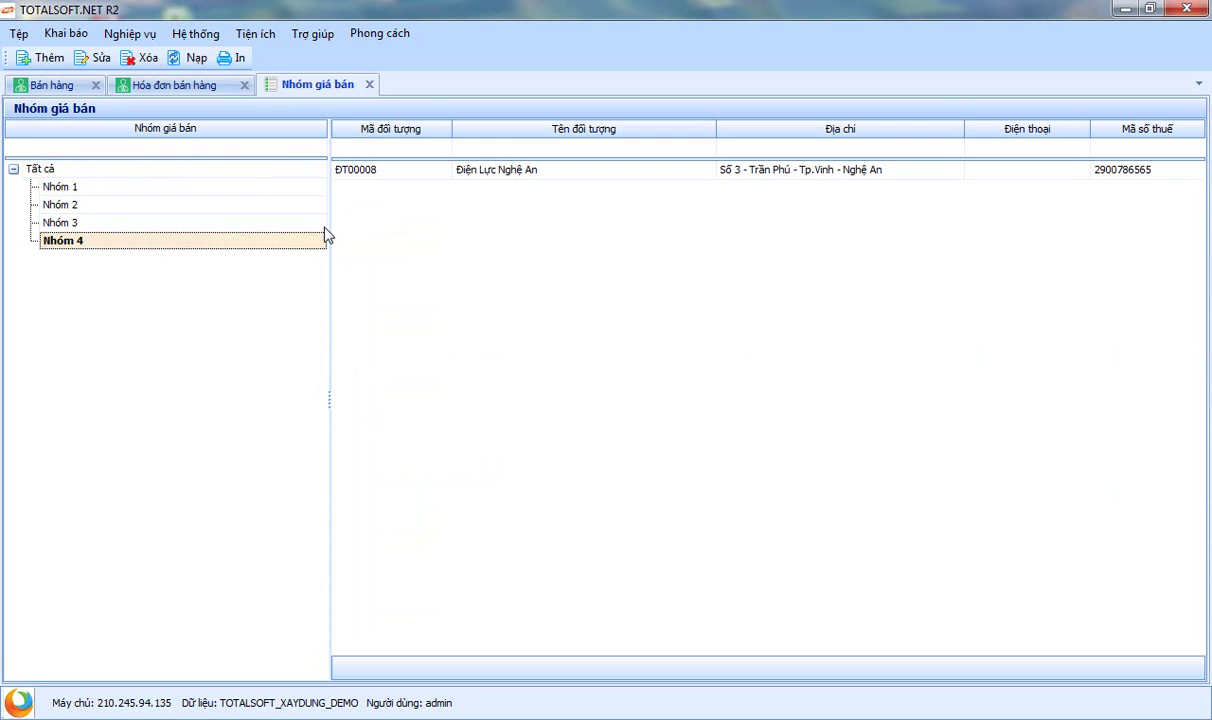
click(511, 172)
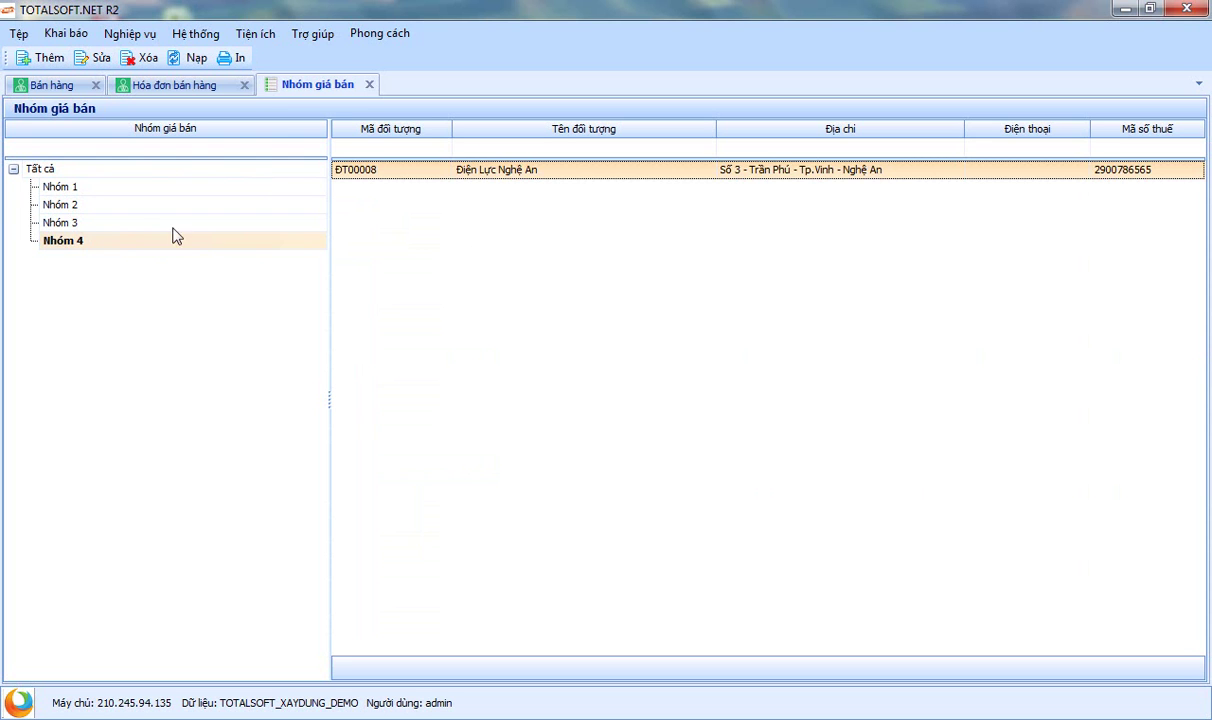
Step: Check which customers belong to each price group, ending with the new member of Nhóm 4
click(104, 223)
click(96, 207)
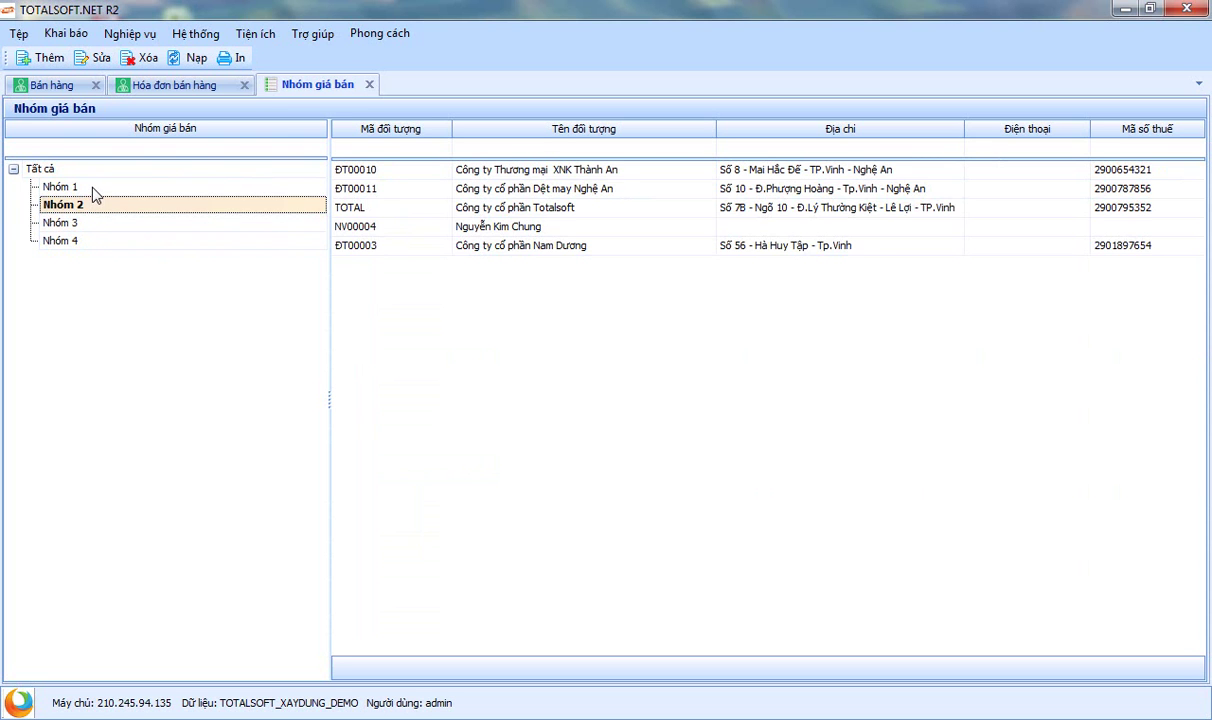
click(90, 188)
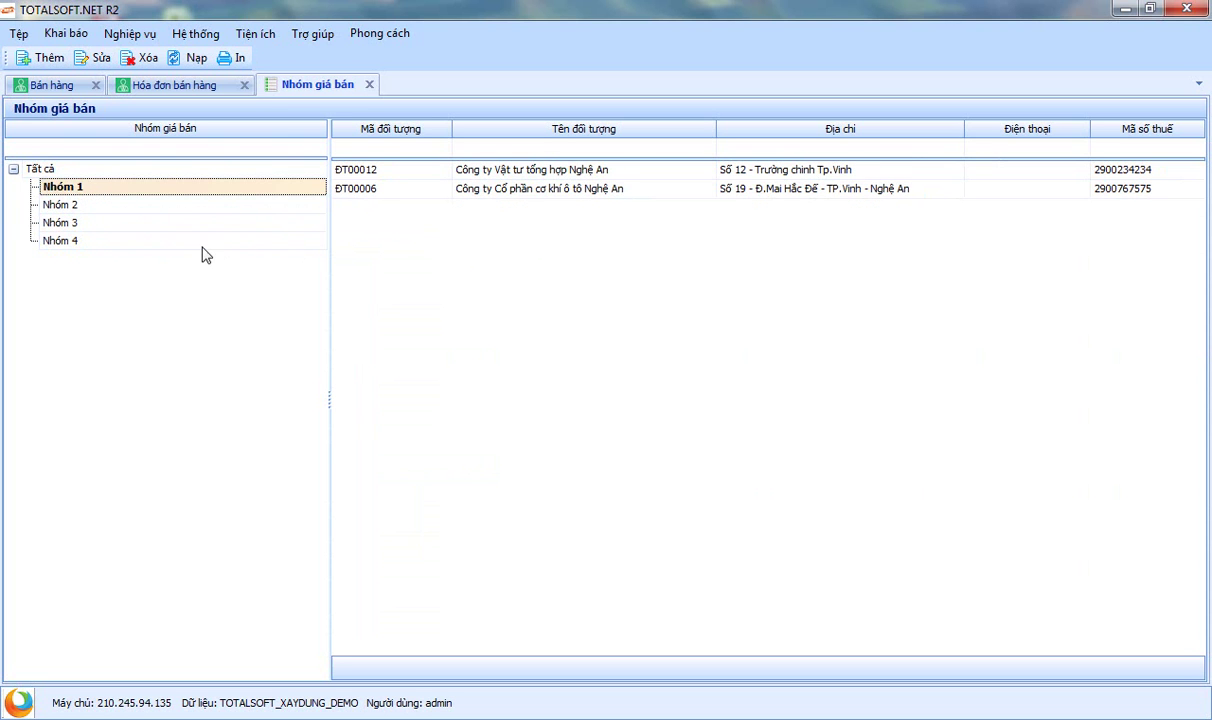
click(514, 170)
click(543, 191)
click(113, 203)
click(547, 176)
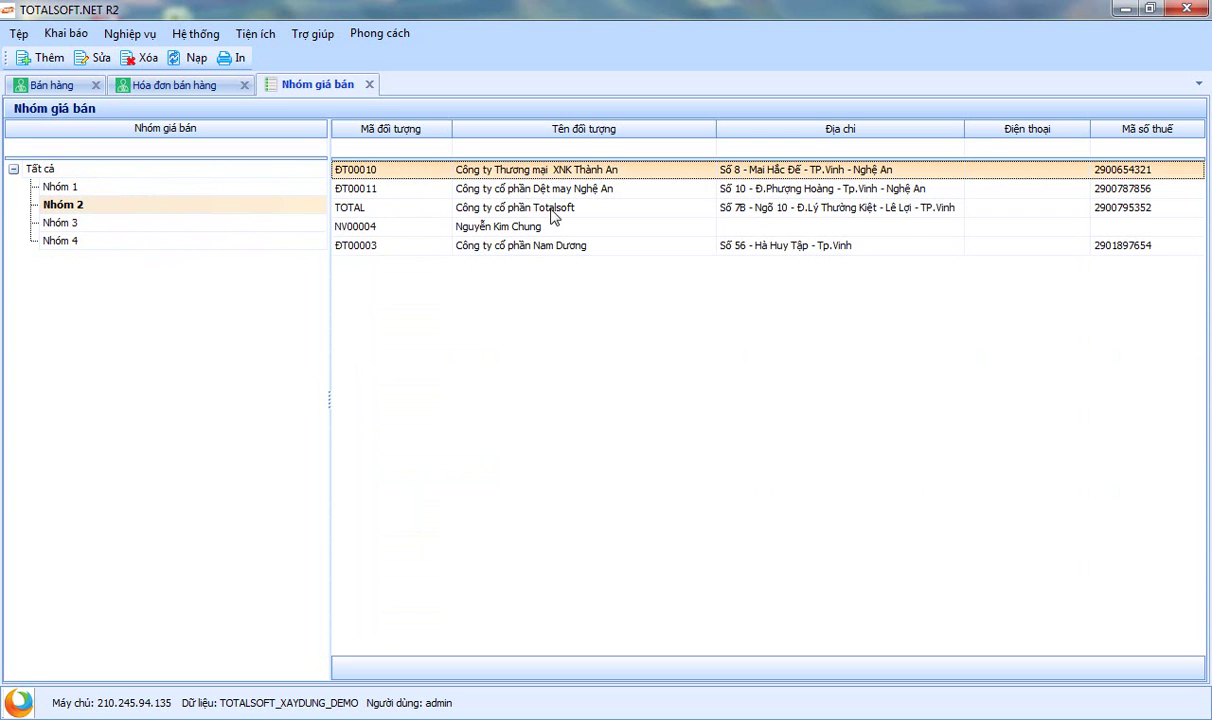
click(555, 247)
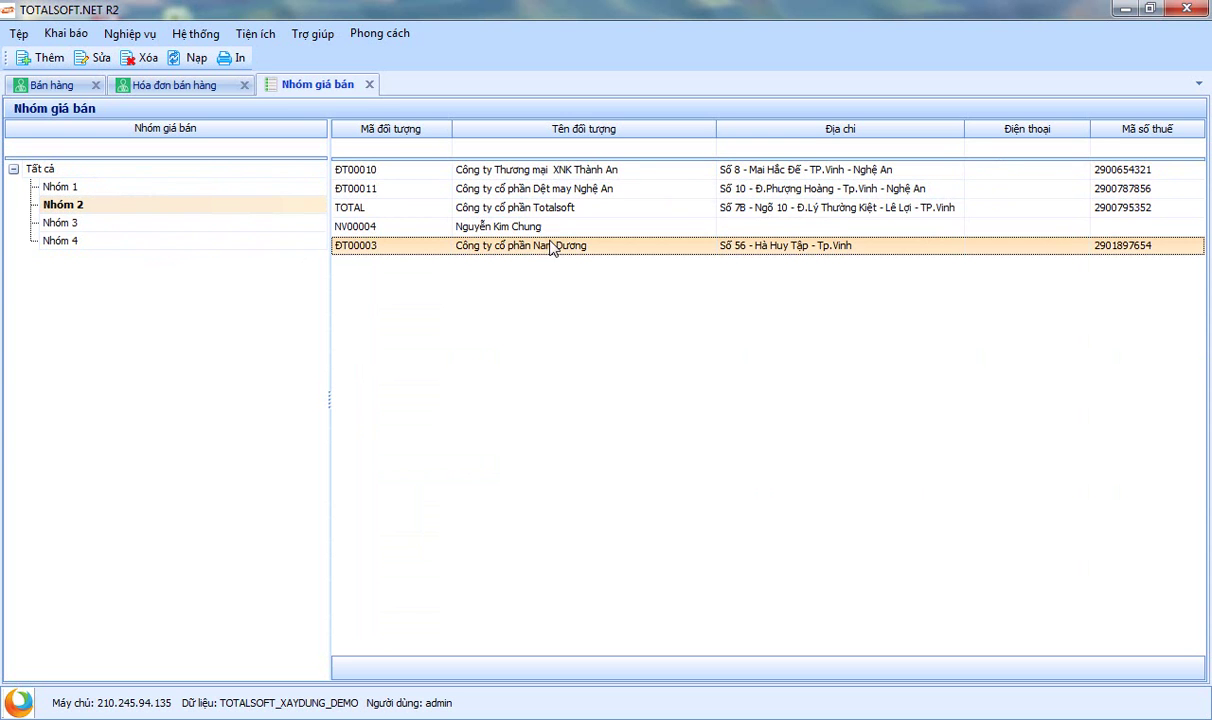
click(93, 222)
click(480, 168)
click(185, 238)
click(501, 170)
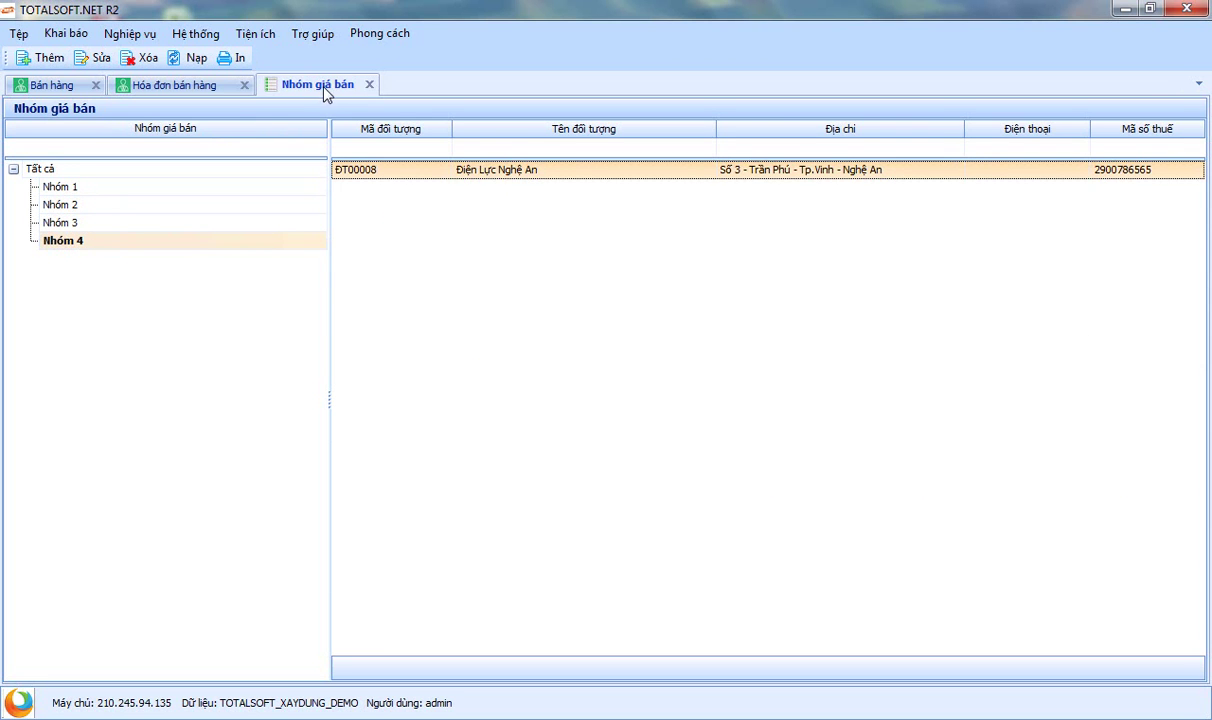
Step: Open the Chính sách giá bán list within the sales policies
click(136, 38)
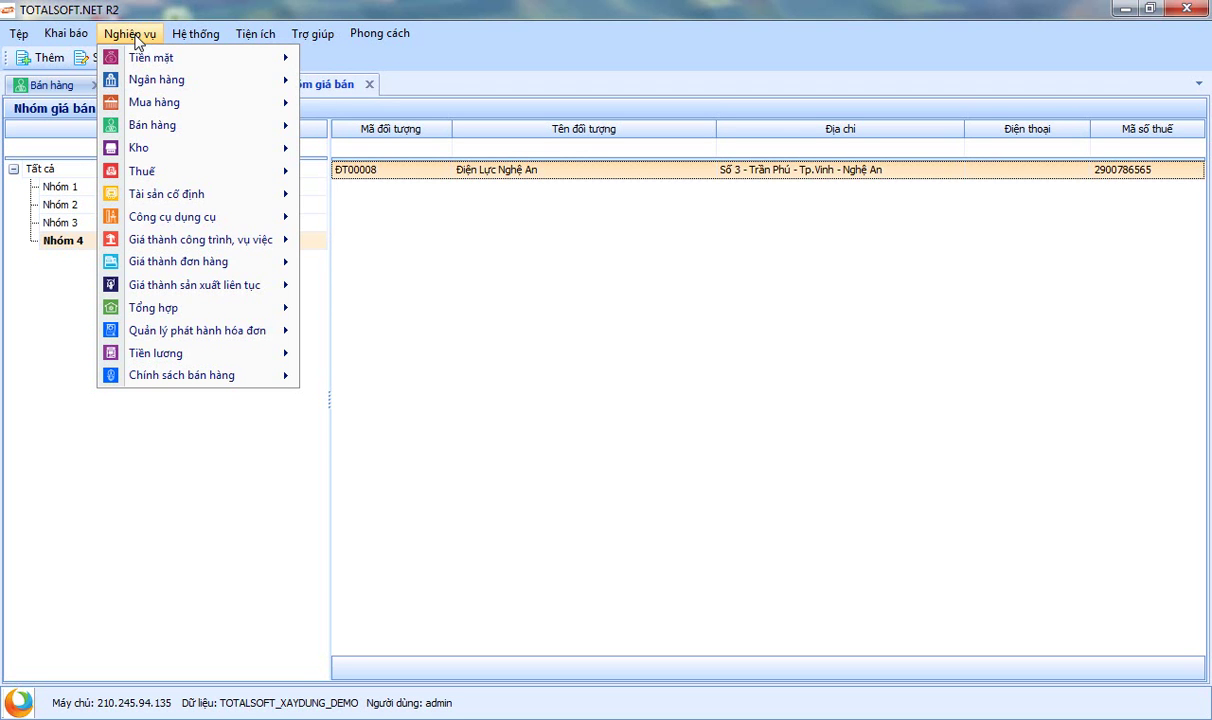
mouse_move(226, 378)
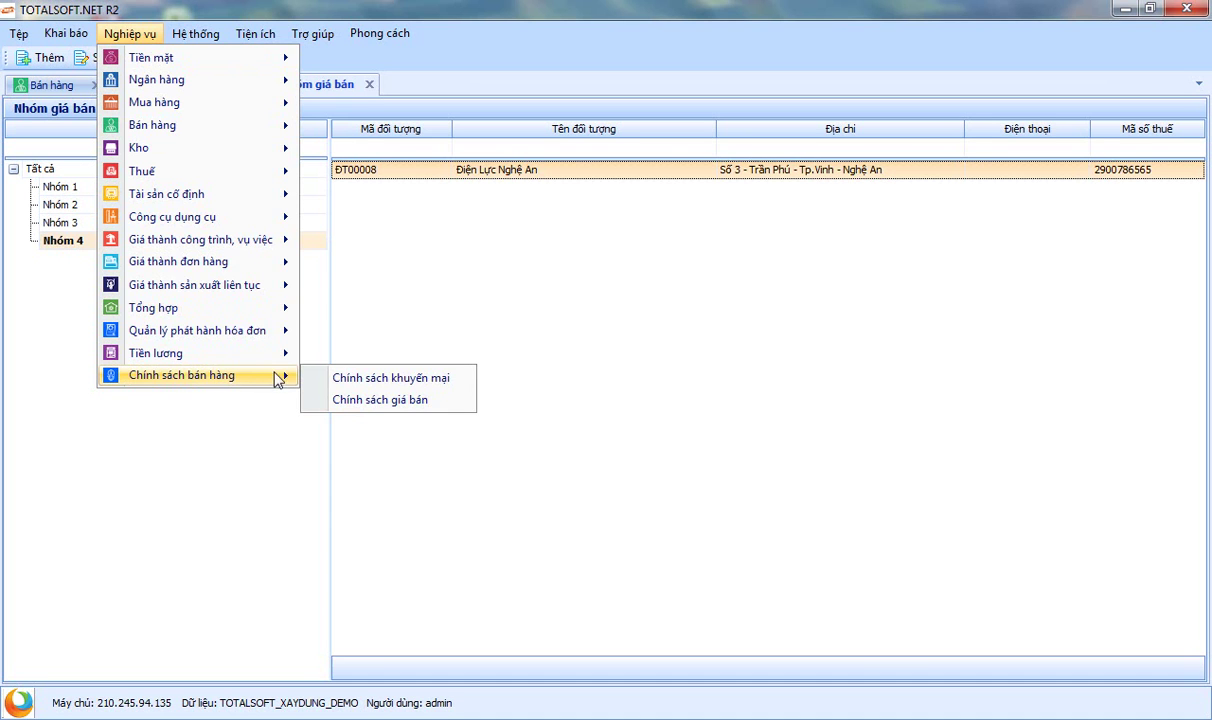
click(399, 400)
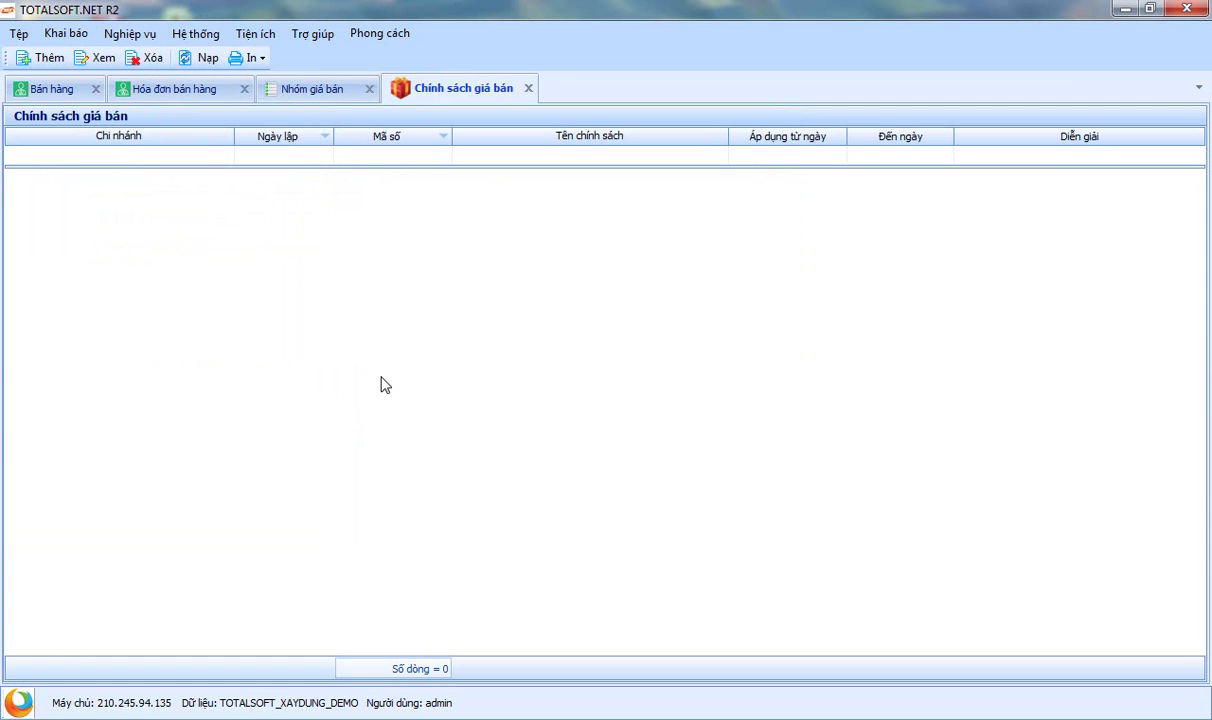
Step: Add a new selling-price policy named "Chính sách giảm giá bán cho những đại lý có doanh số cao"
right_click(291, 251)
click(350, 275)
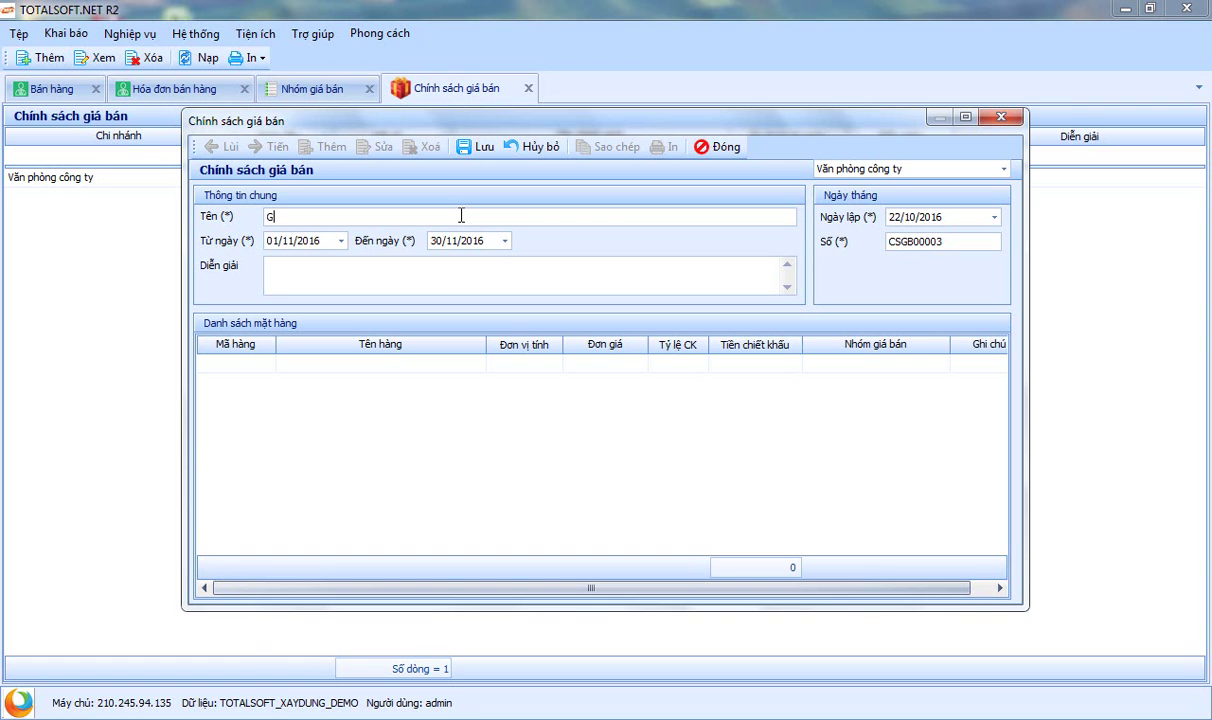
text(Chính sách gia)
text(rm gias)
text( bán cho )
text(những)
text( dại lý )
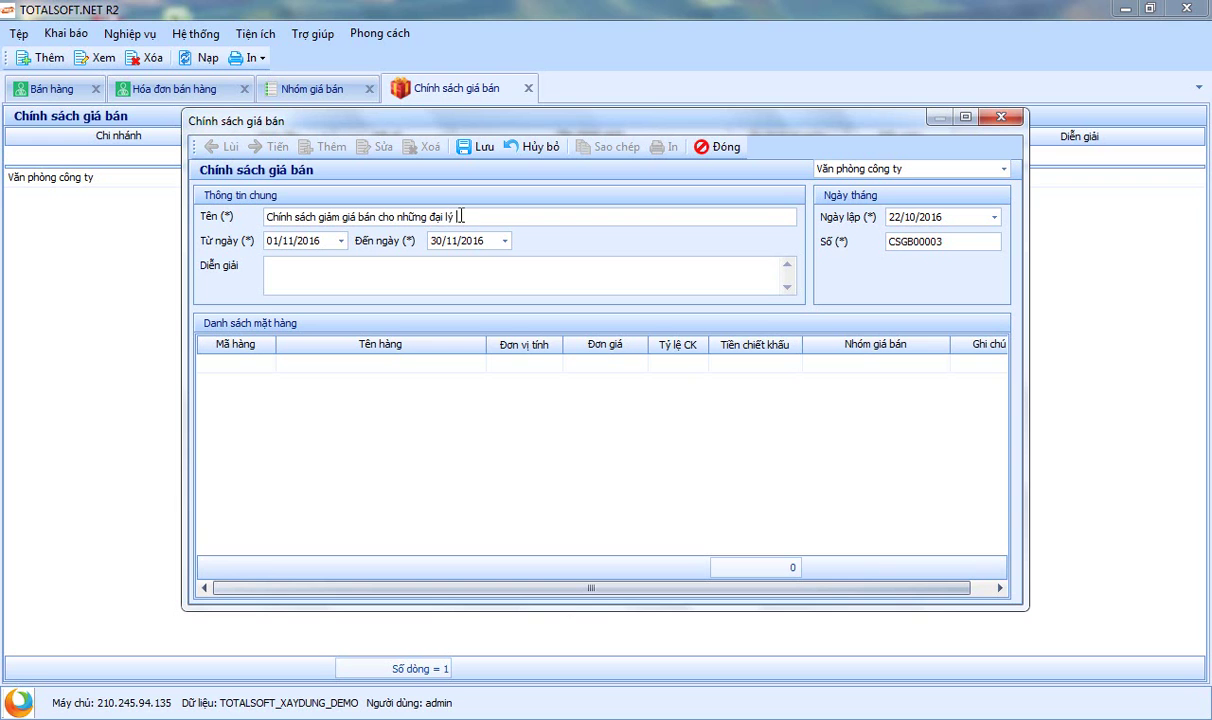
text(cổ doanh số cao)
Step: Check the policy's application period and enter the description "Thực hiện chính giảm giá"
drag(318, 240, 247, 240)
drag(468, 240, 407, 245)
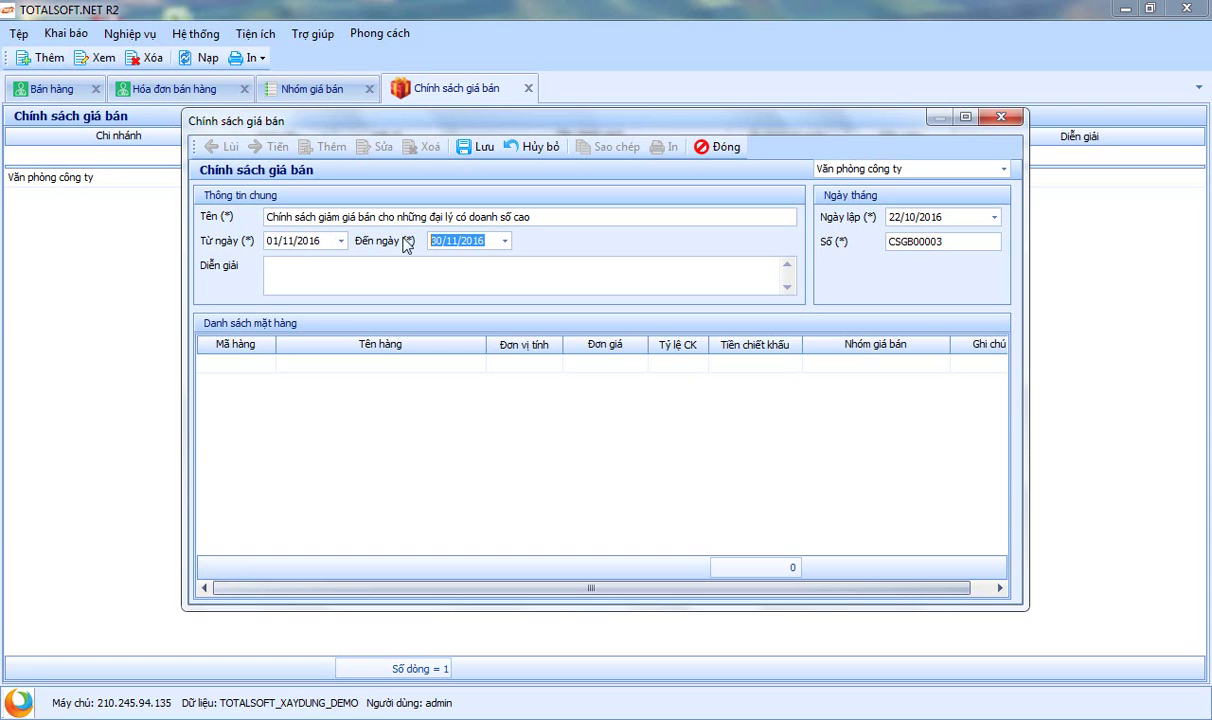
click(326, 262)
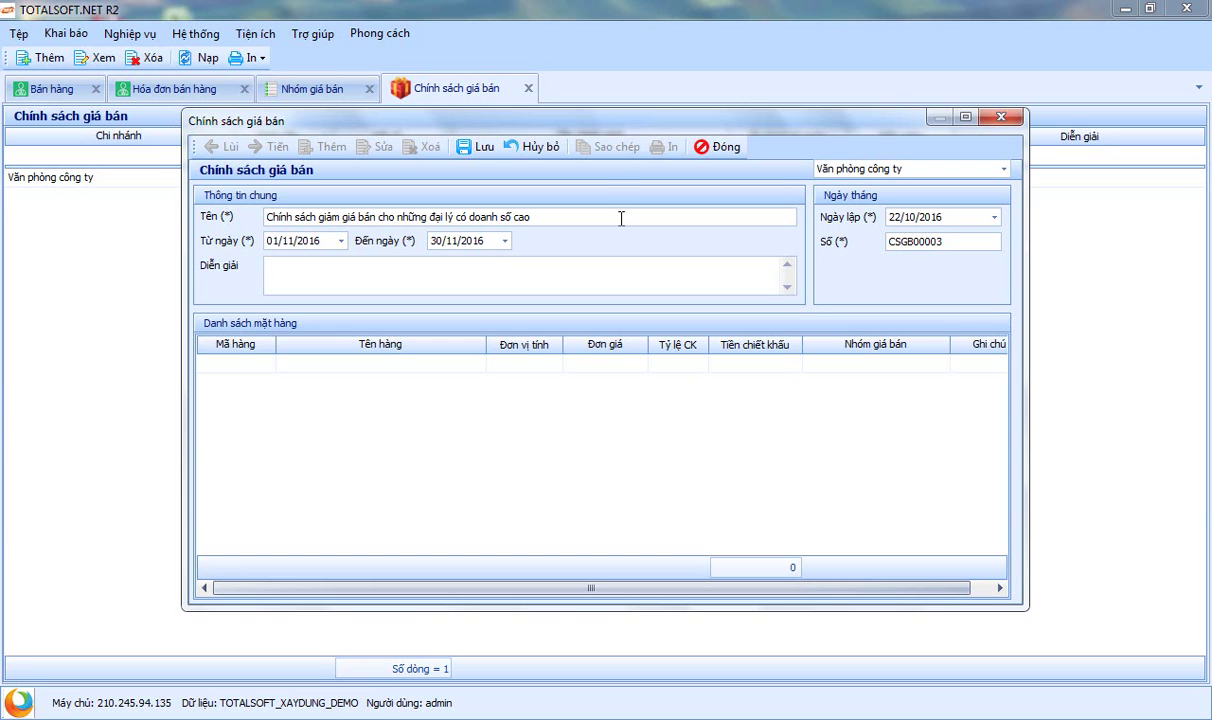
text(Thưc hiên chính )
text(giam gia)
key(Tab)
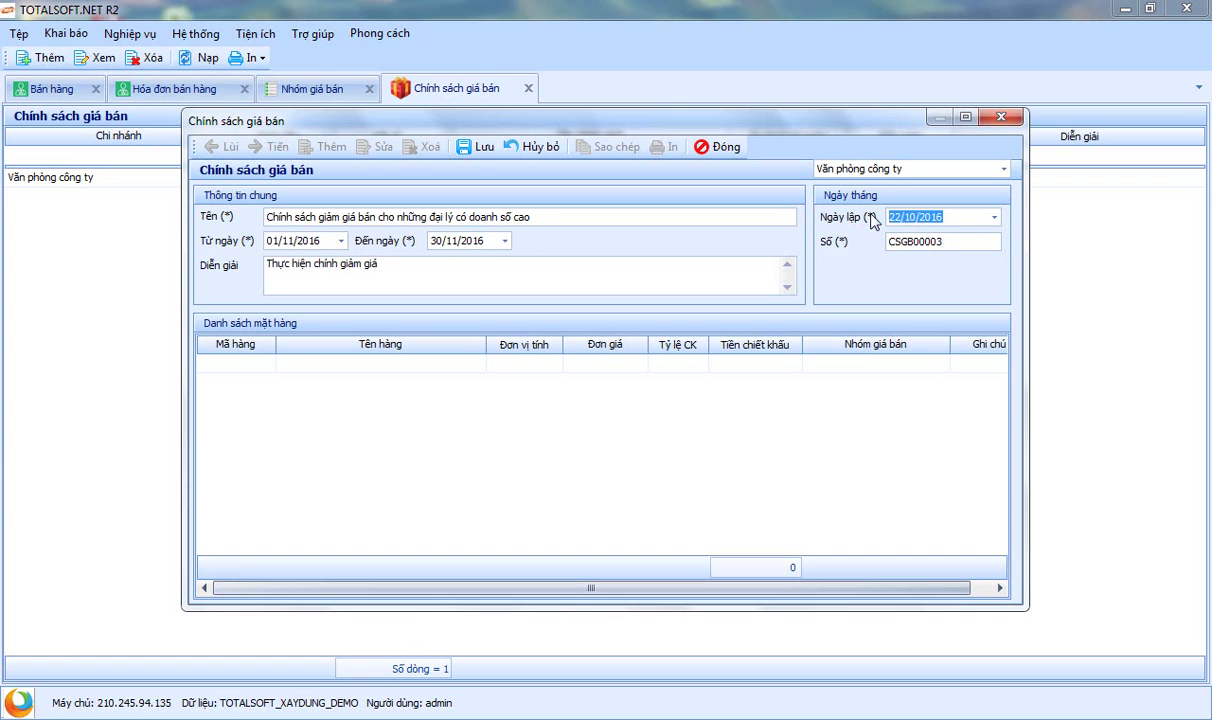
drag(616, 123, 625, 174)
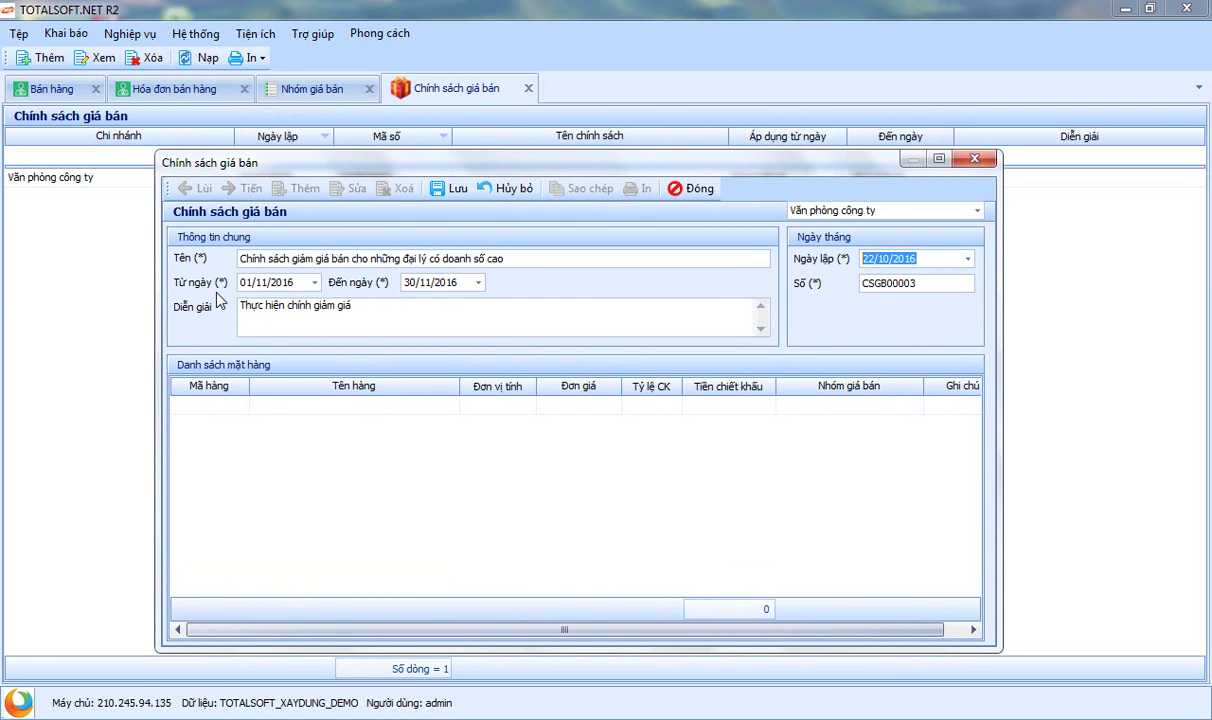
click(299, 282)
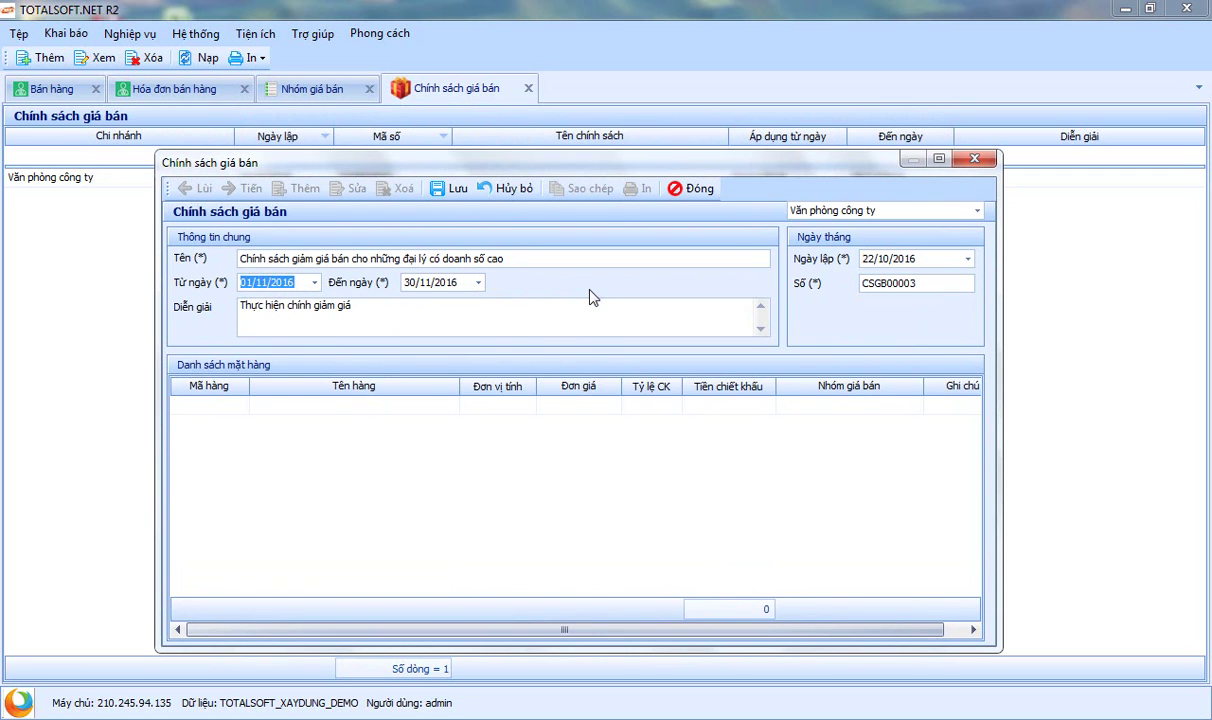
Step: Add item TP00001 Quần âu Nam to the policy's item list with a unit price of 15.000
click(238, 408)
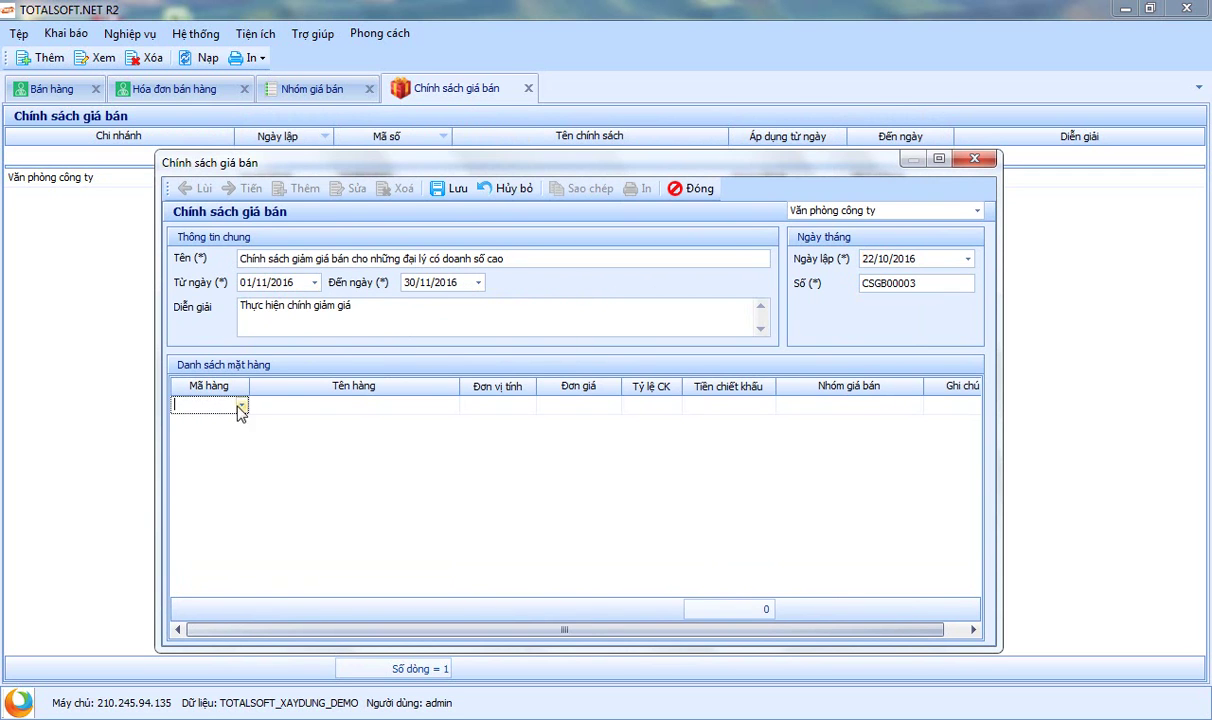
click(240, 407)
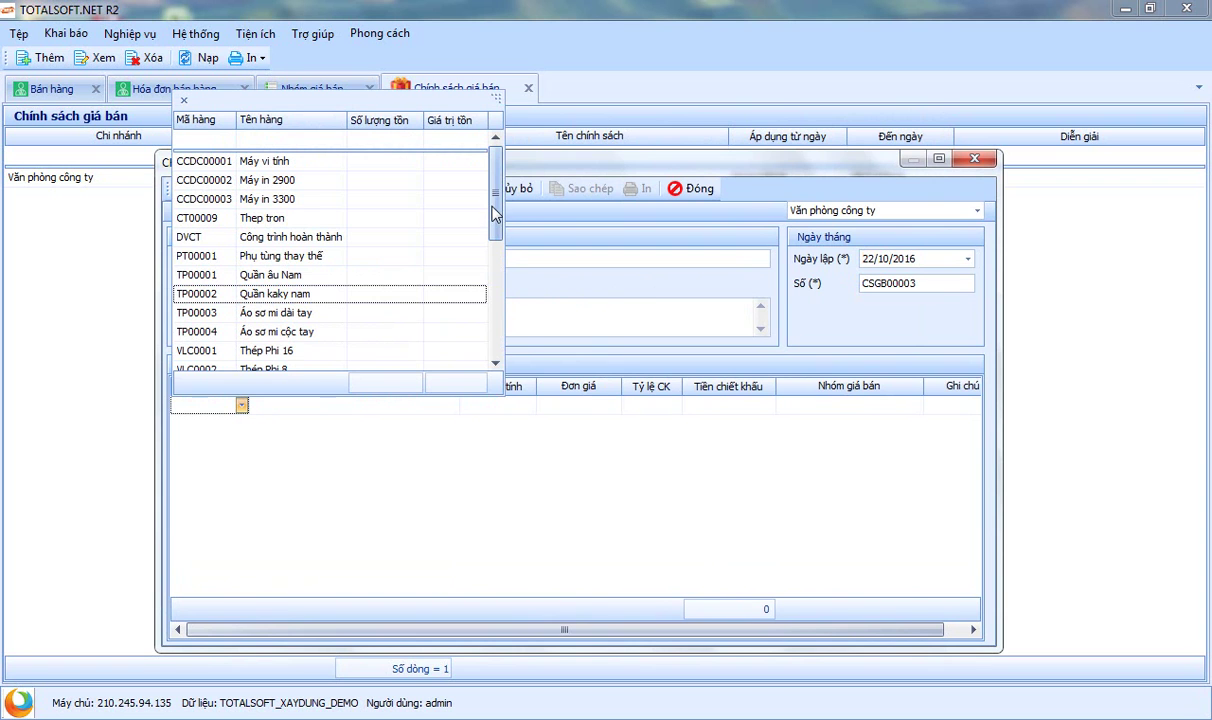
click(268, 275)
key(Tab)
key(Tab)
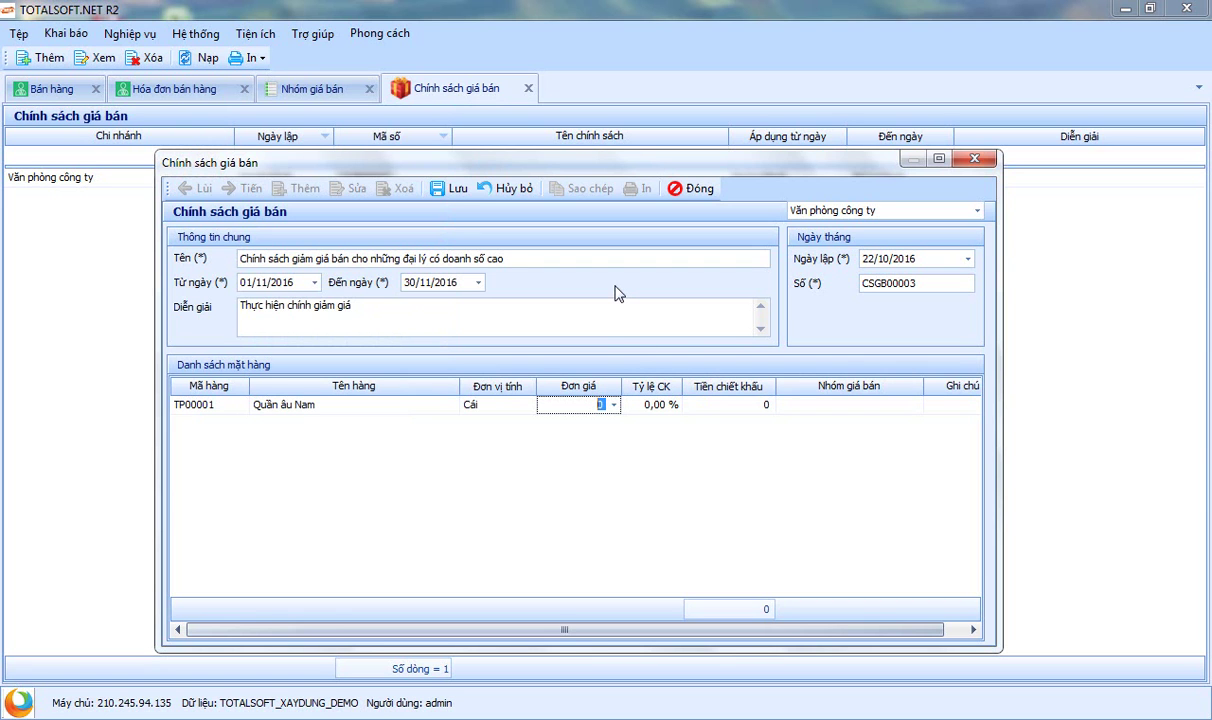
text(150000)
key(BackSpace)
key(Tab)
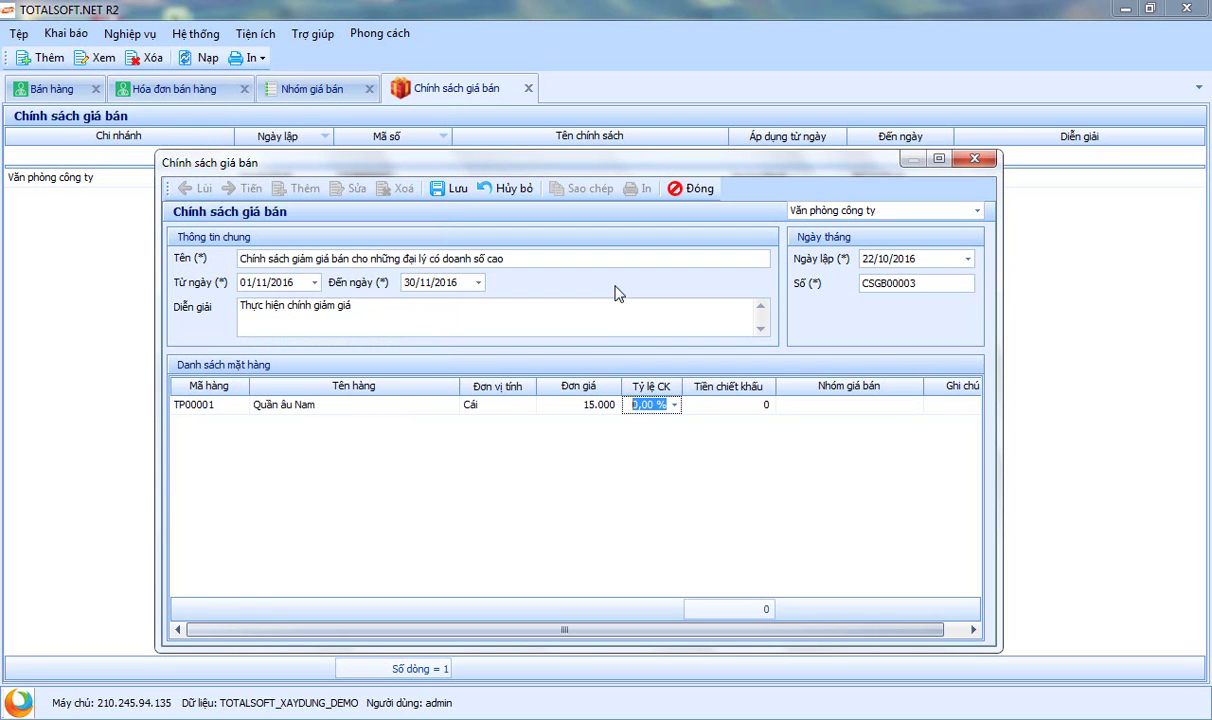
Step: Give Quần âu Nam a discount amount of 400 and assign it to price group Nhóm 1
key(Tab)
text(400)
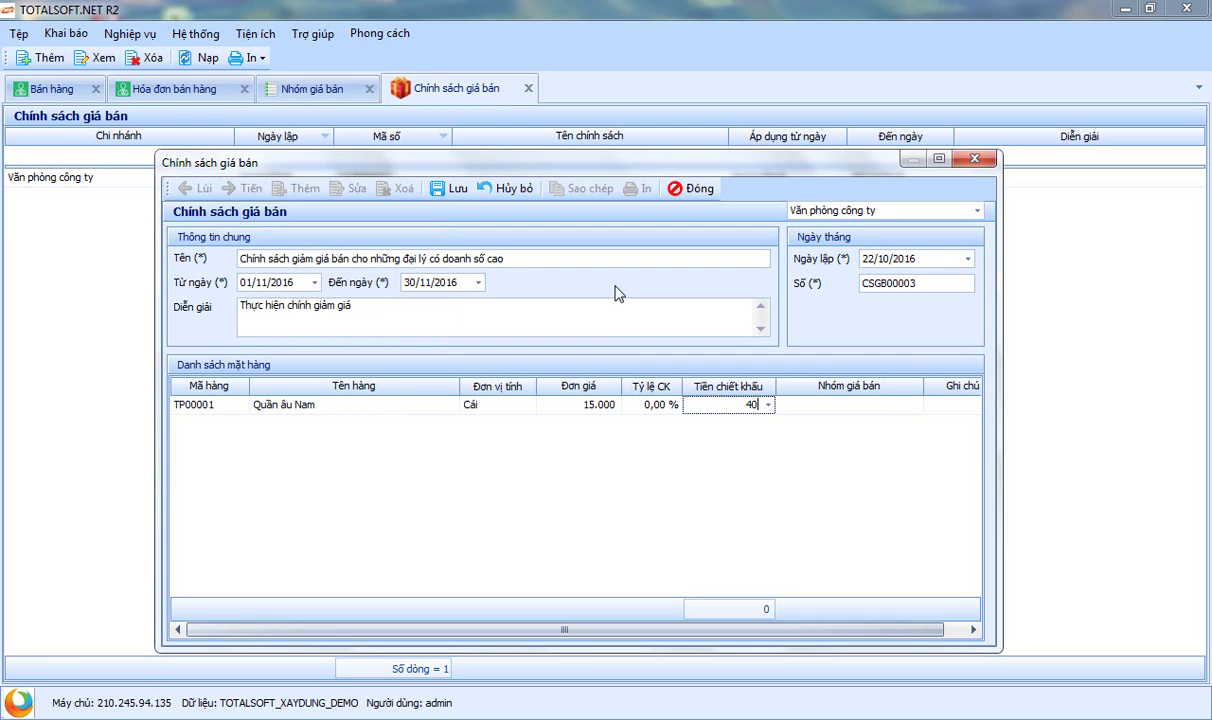
key(Tab)
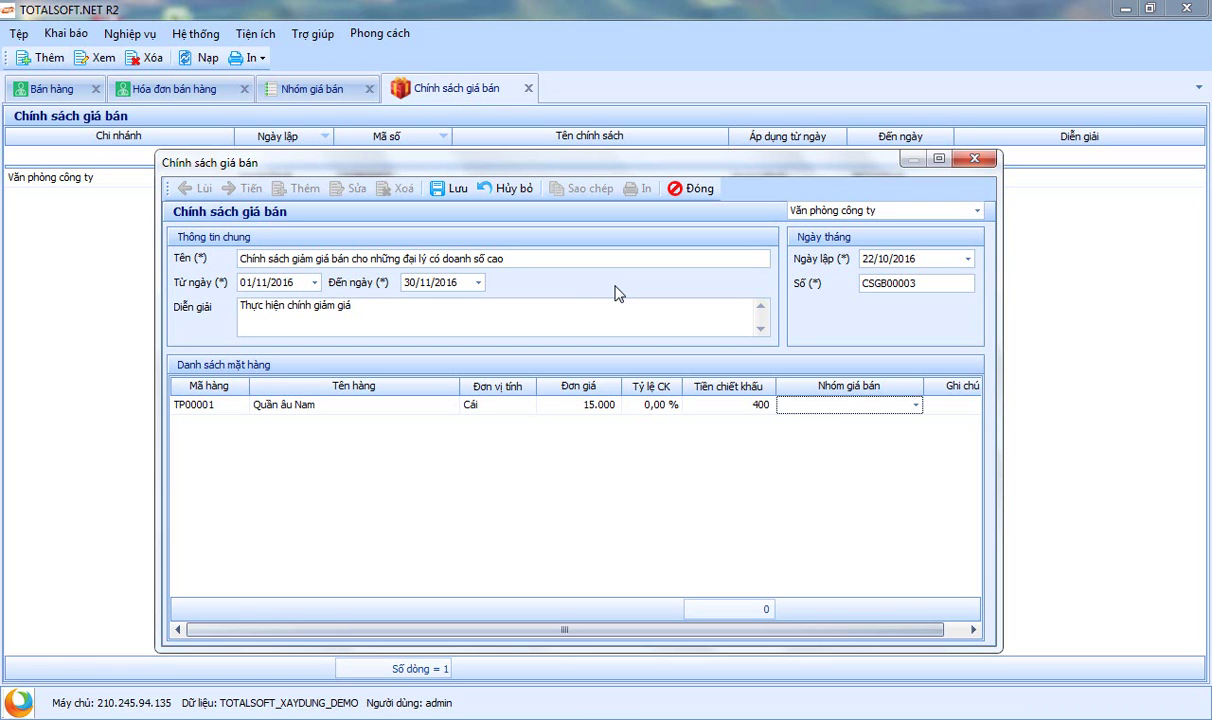
click(916, 405)
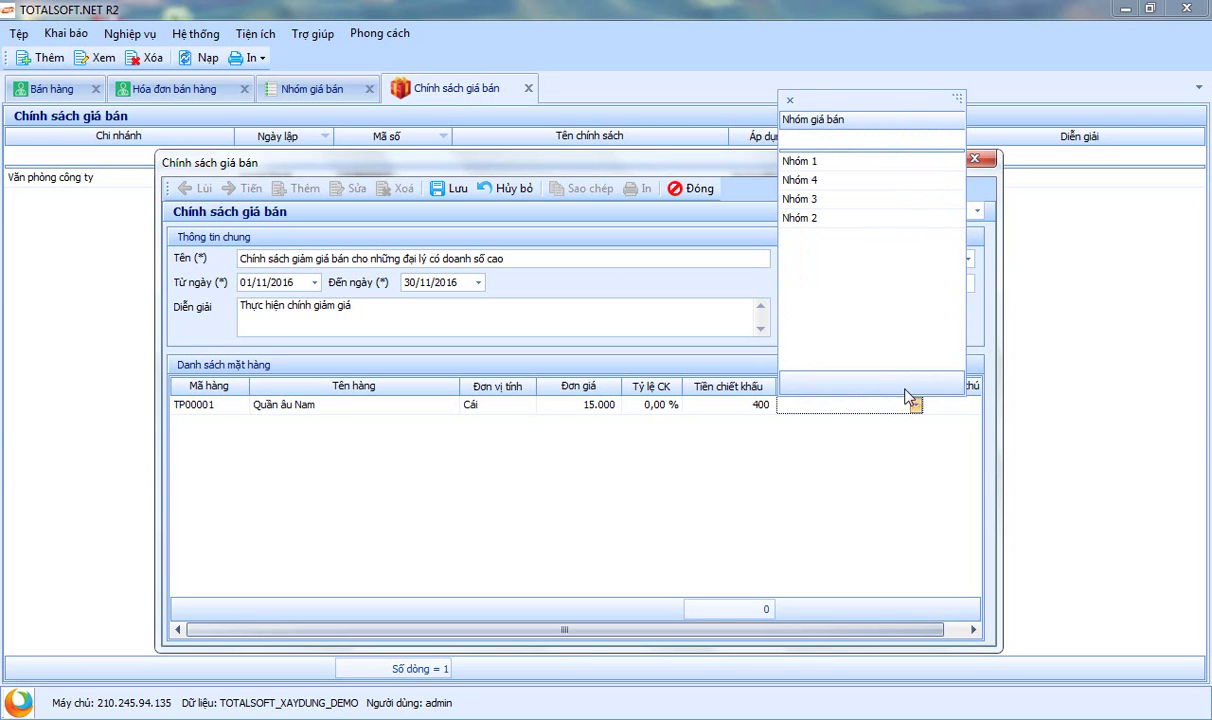
click(790, 161)
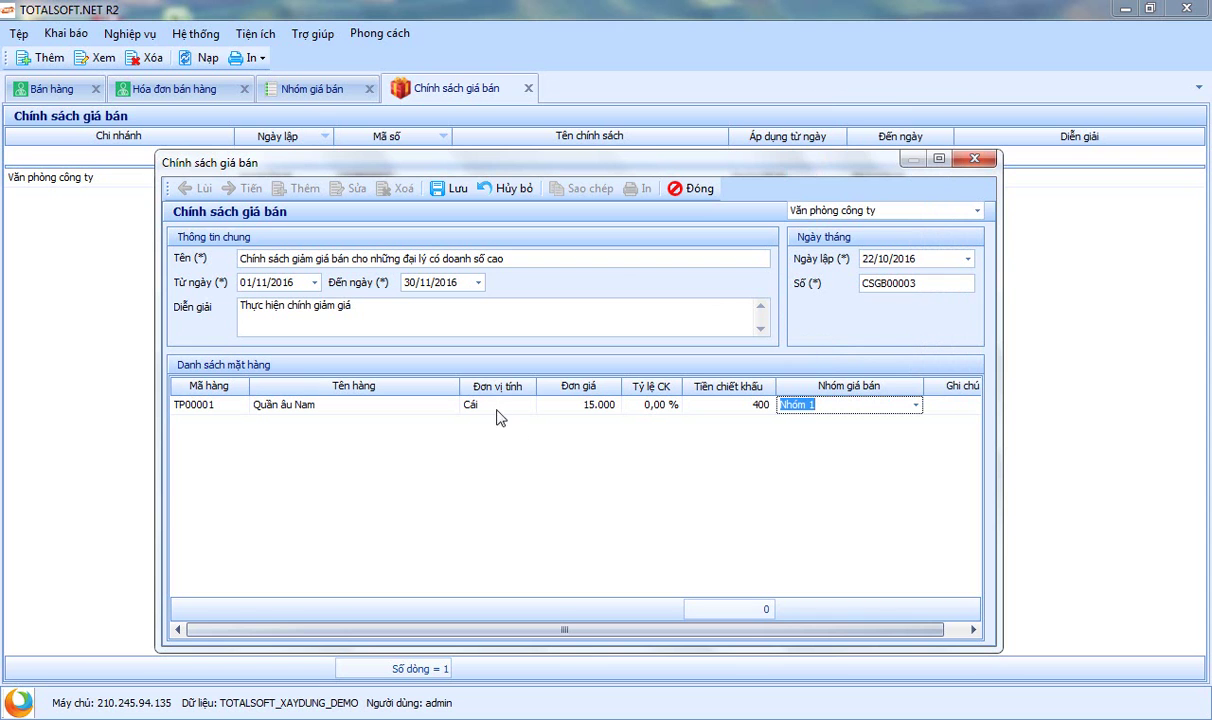
Step: Add item TP00002 Quần kaky nam as the second policy row with a unit price of 17.000
click(249, 431)
click(243, 425)
click(241, 424)
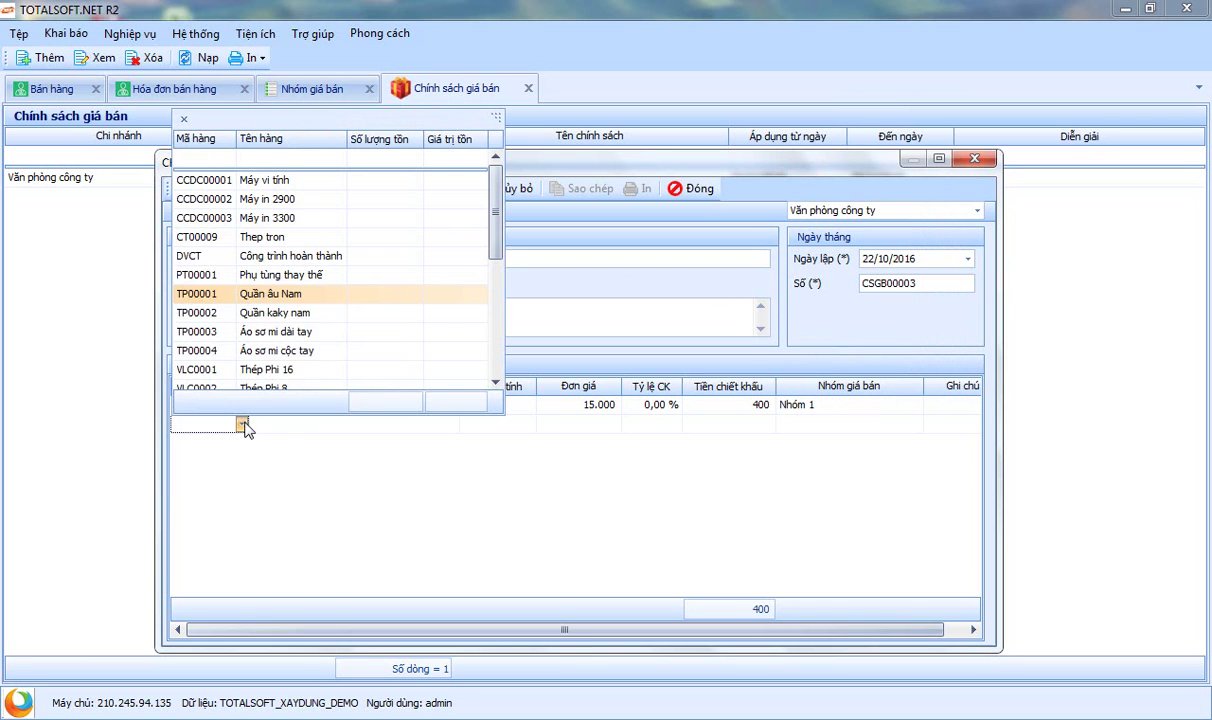
click(272, 314)
key(Tab)
key(Tab)
key(Tab)
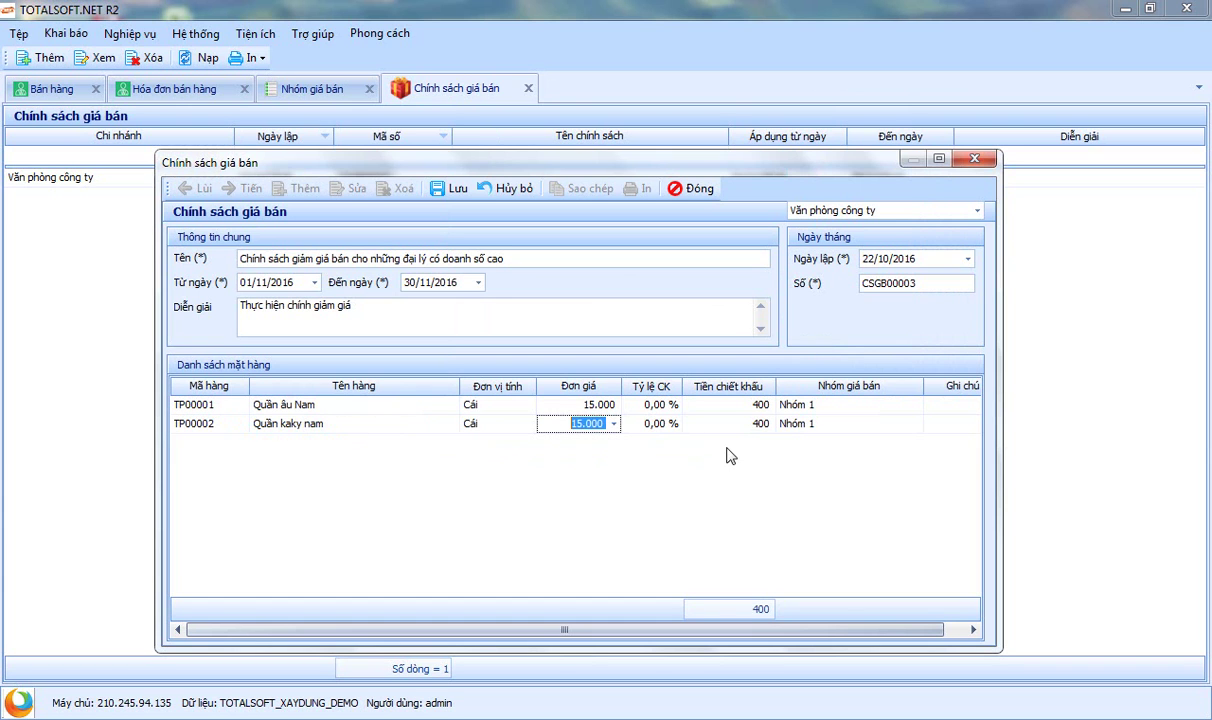
text(17000)
key(Tab)
Step: Complete the Quần kaky nam row with discount amount 0 and price group Nhóm 2, and save and close the policy
key(Tab)
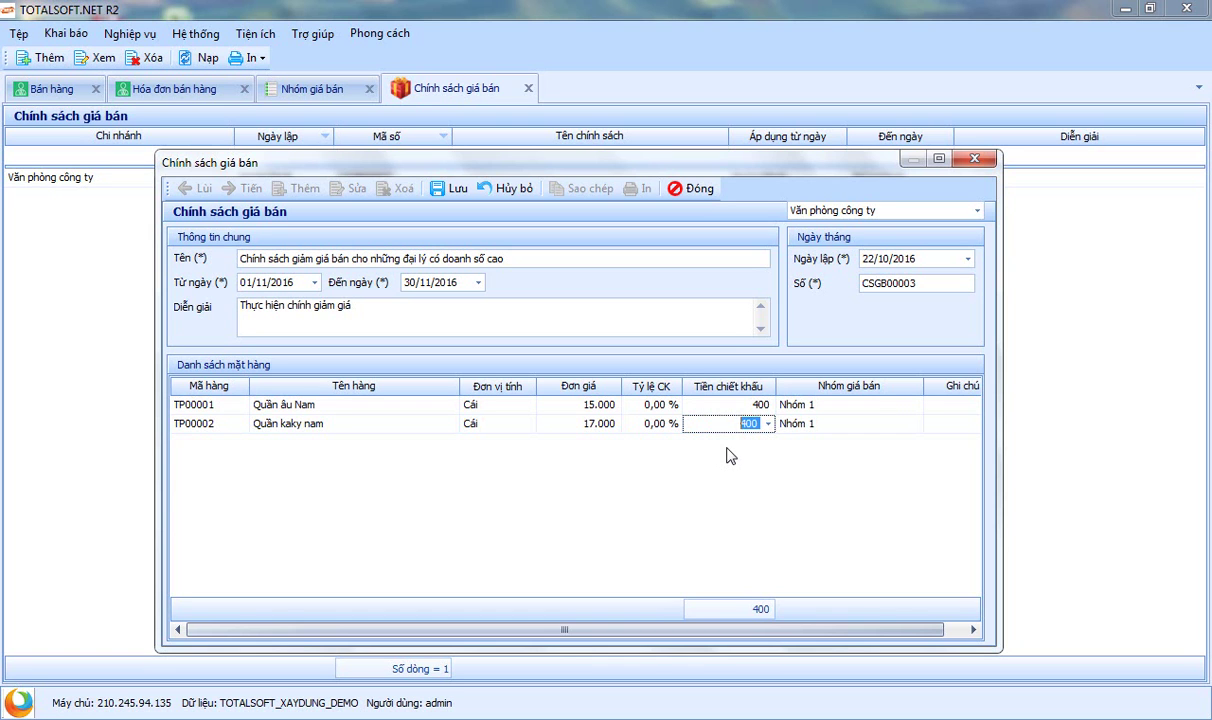
key(BackSpace)
click(844, 423)
click(916, 424)
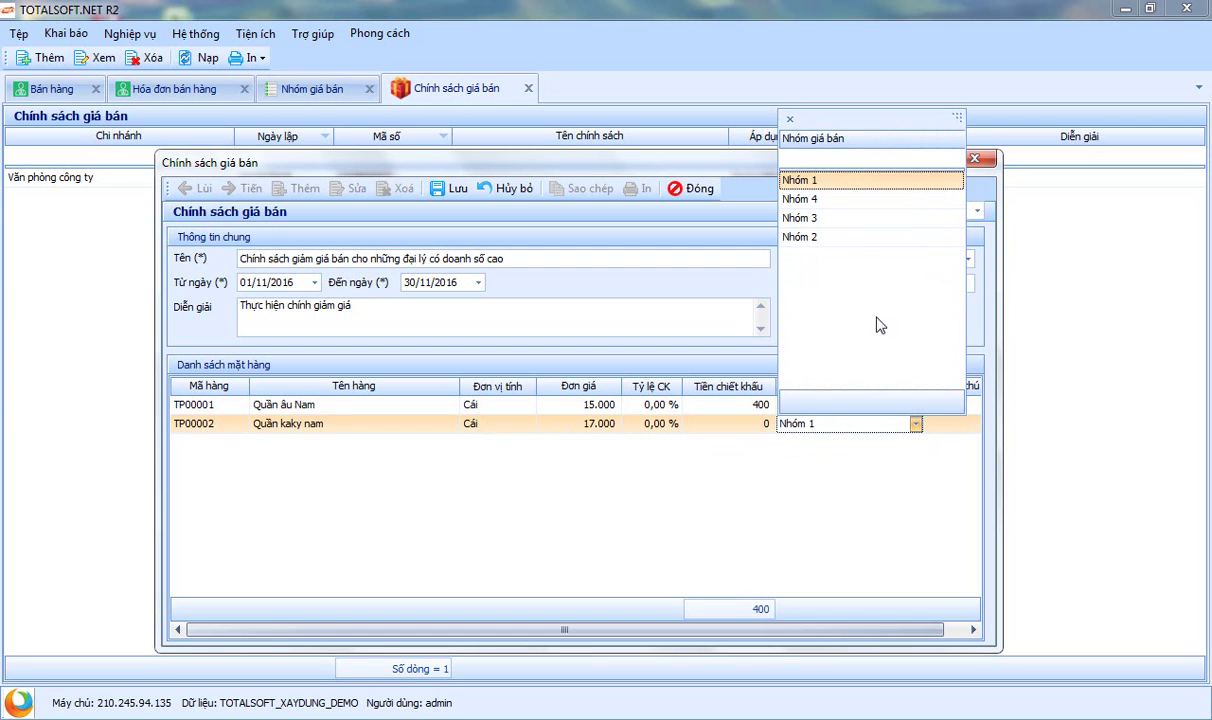
click(838, 238)
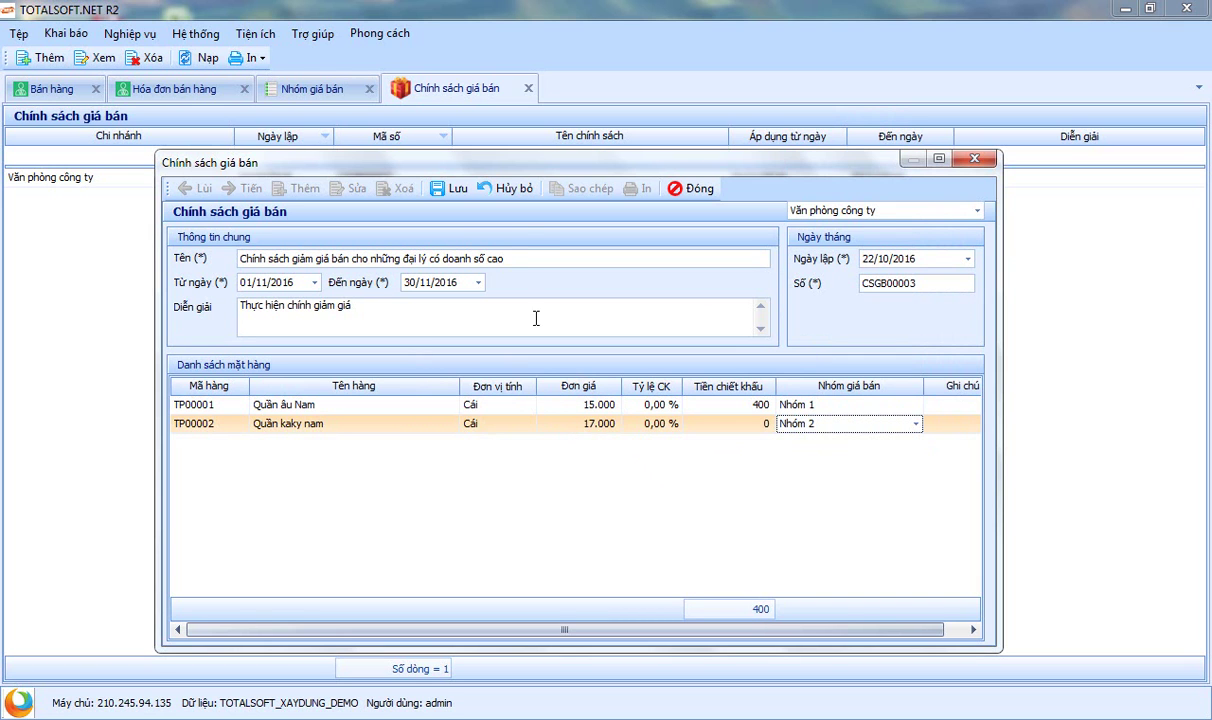
click(454, 189)
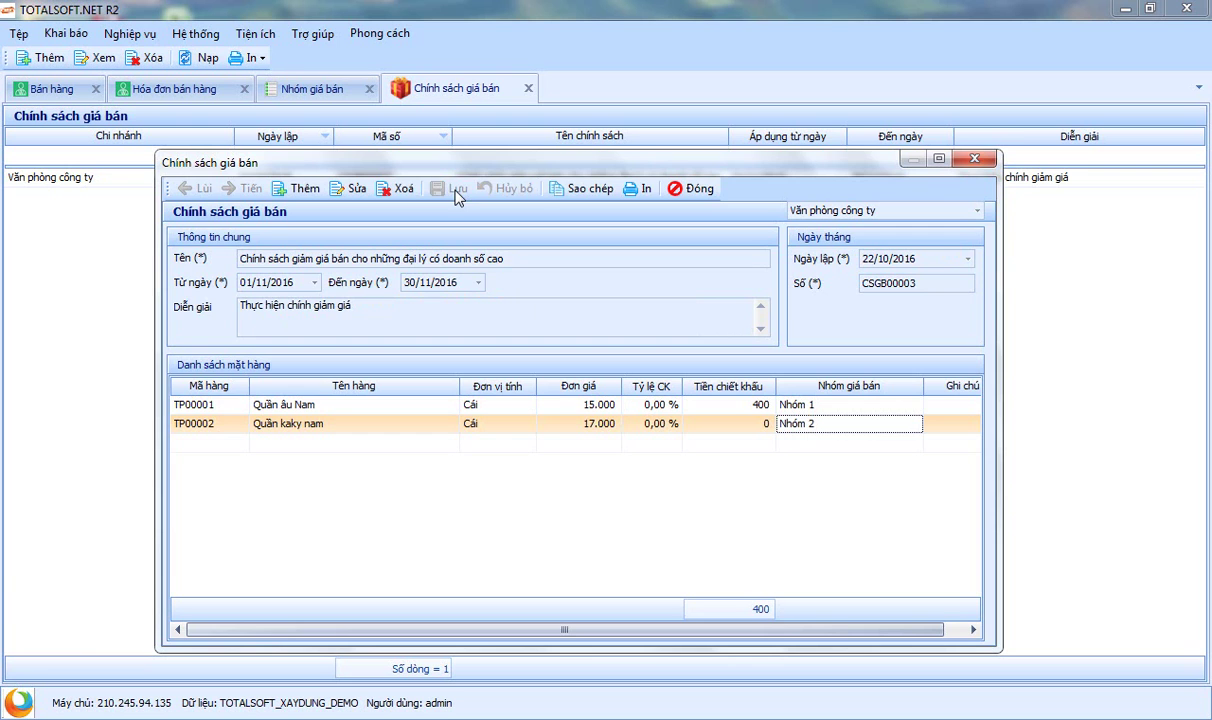
click(688, 190)
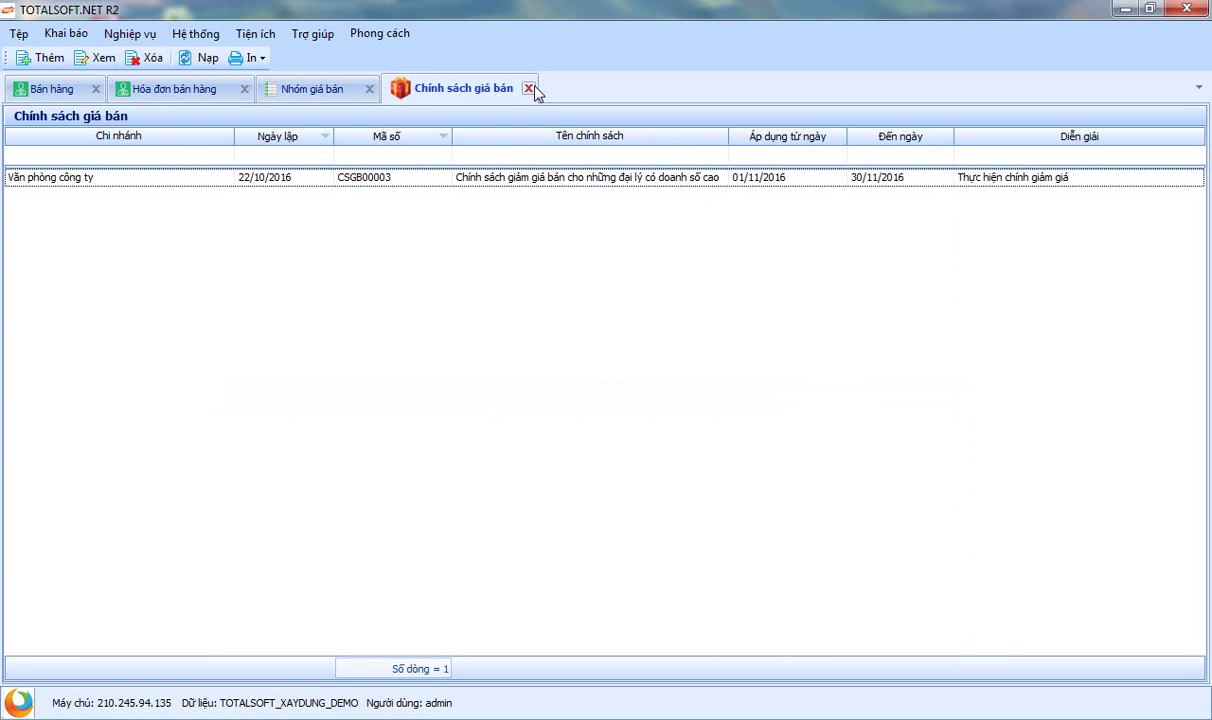
Step: Open the sales invoice list (Hóa đơn bán hàng) and start a new invoice
click(118, 33)
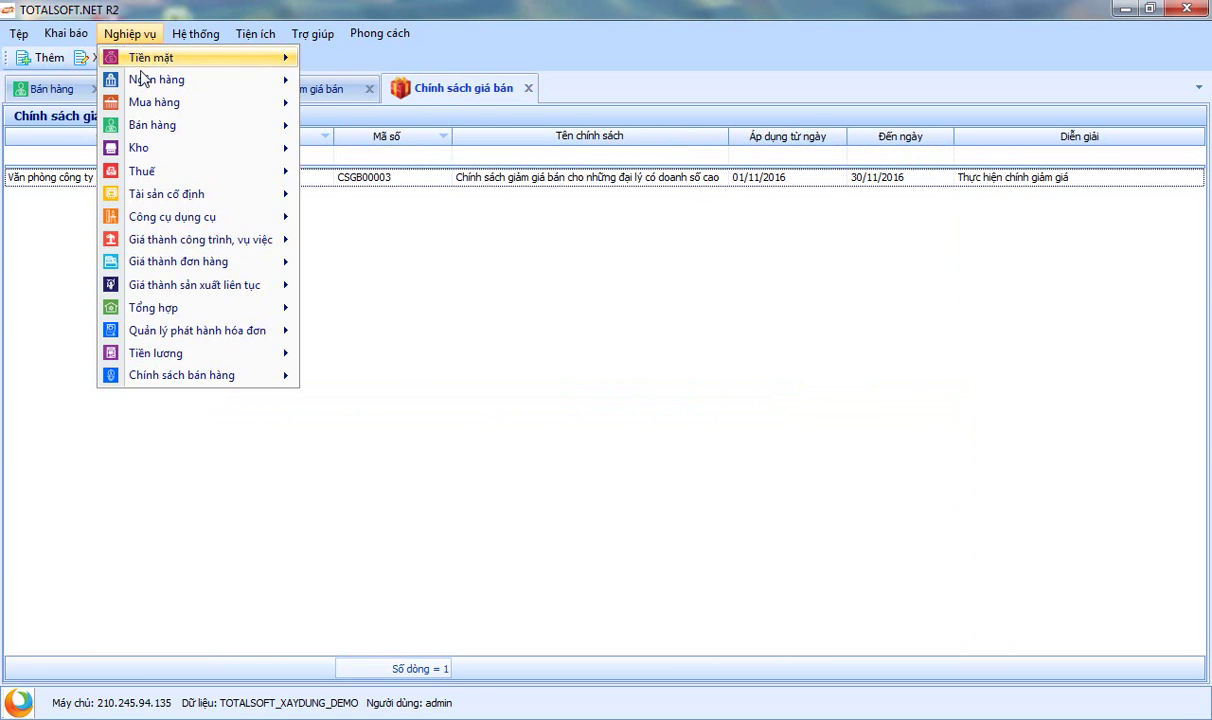
mouse_move(170, 124)
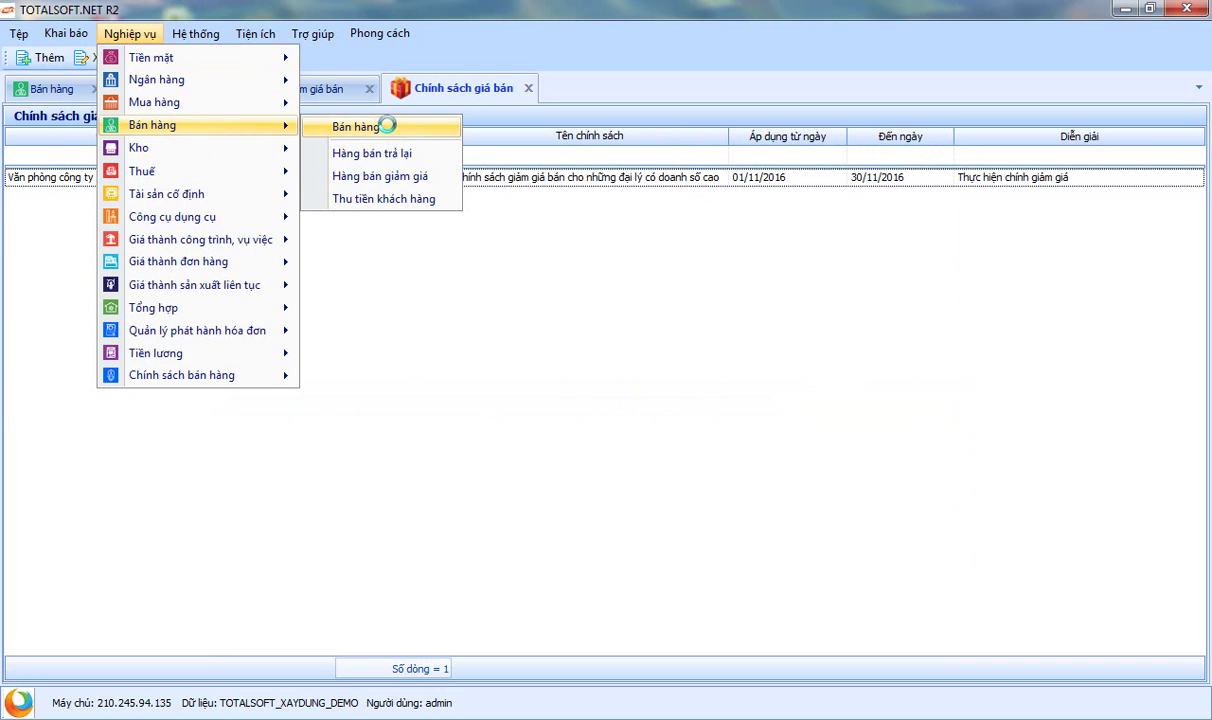
click(392, 125)
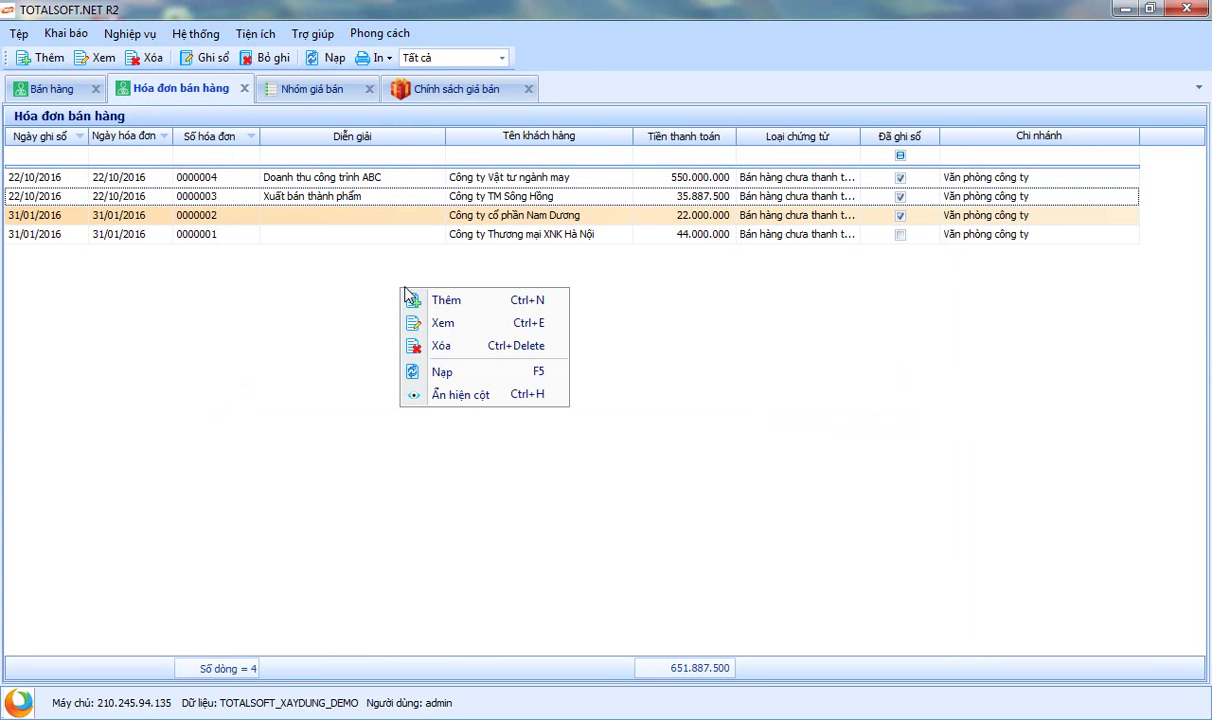
click(446, 300)
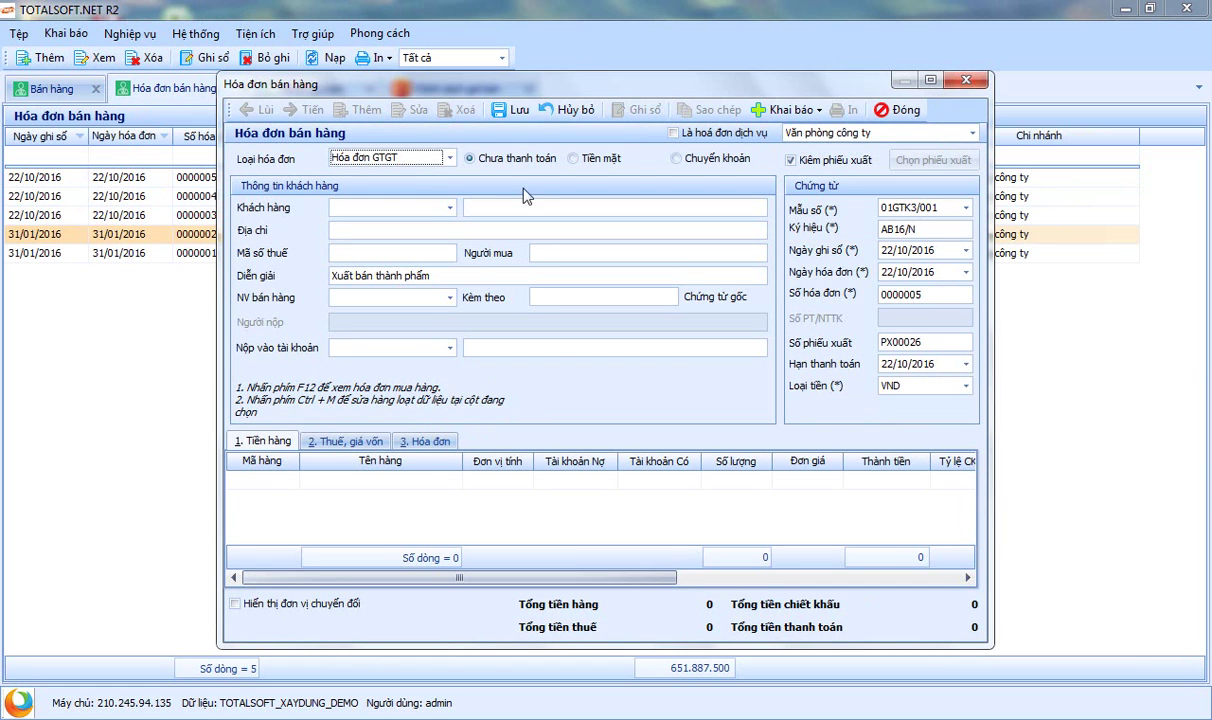
drag(525, 79, 523, 94)
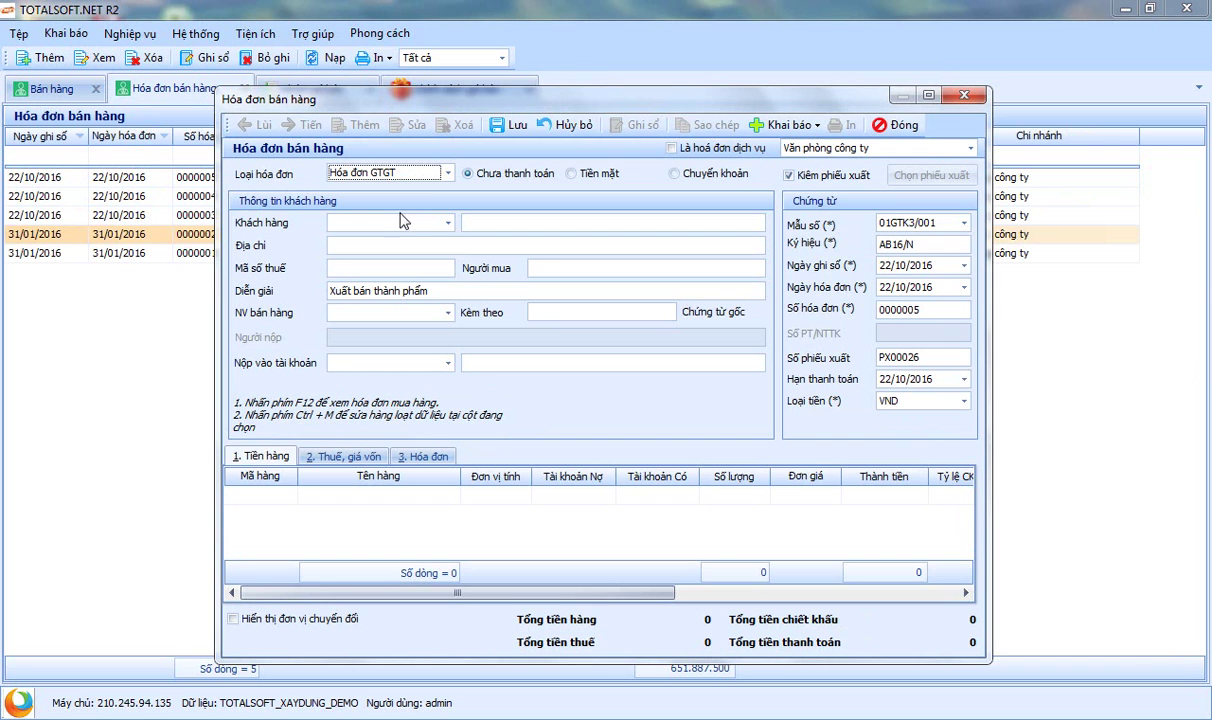
drag(548, 92, 568, 76)
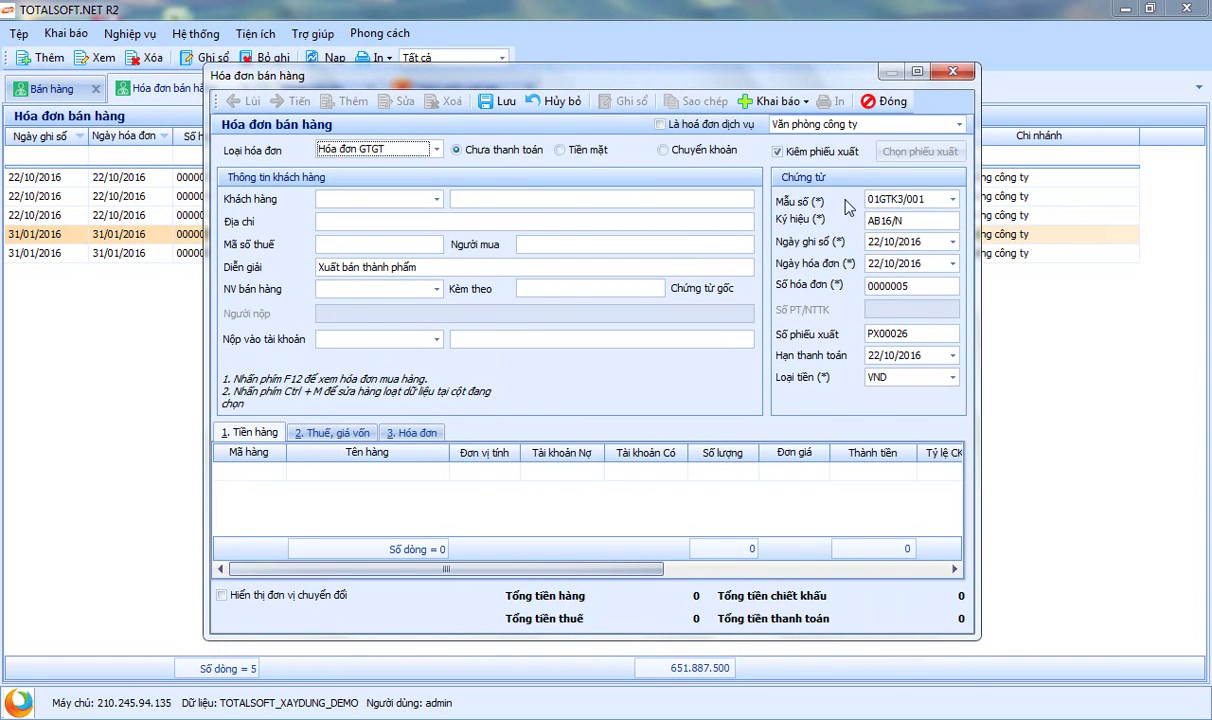
Step: Choose Công ty cổ phần Nam Dương (ĐT00003) as the customer of the new sales invoice
click(931, 240)
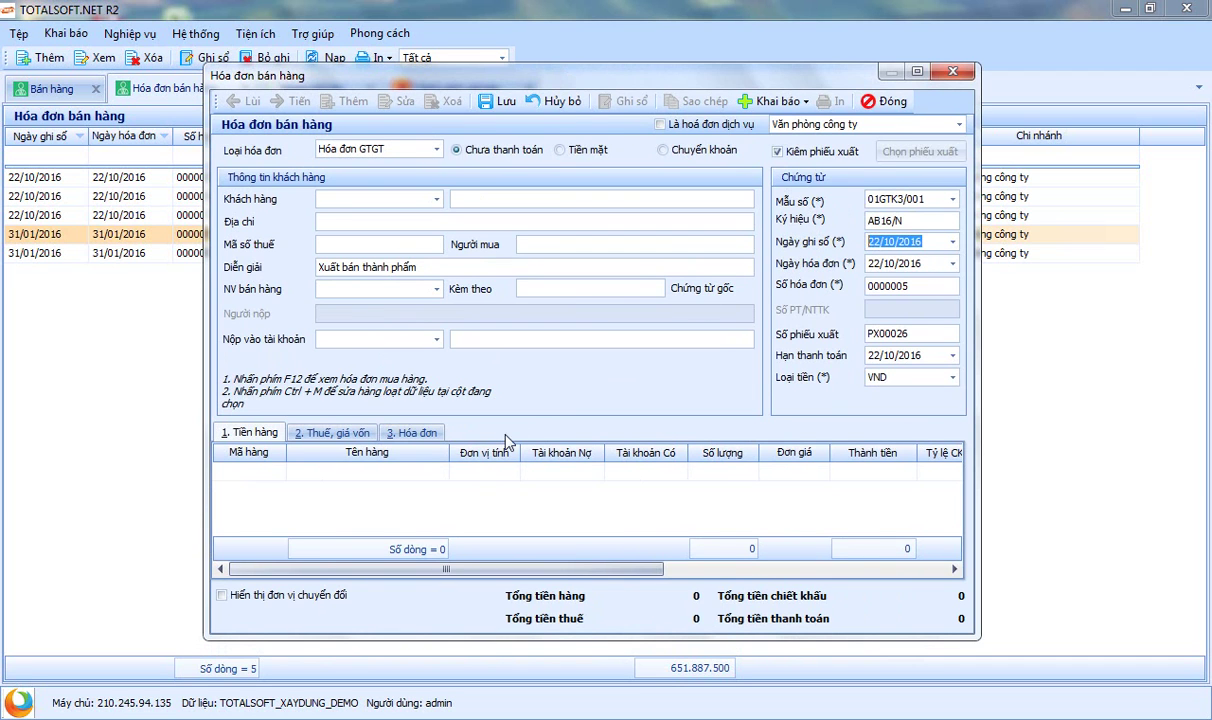
click(434, 199)
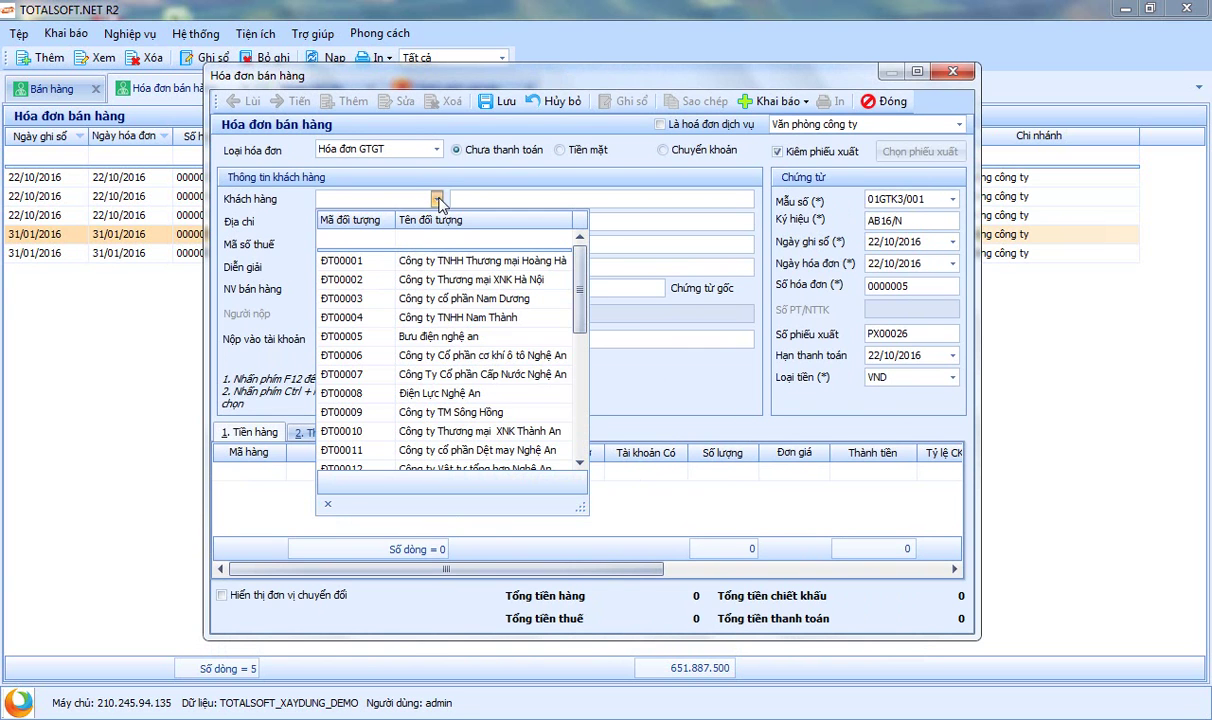
click(470, 299)
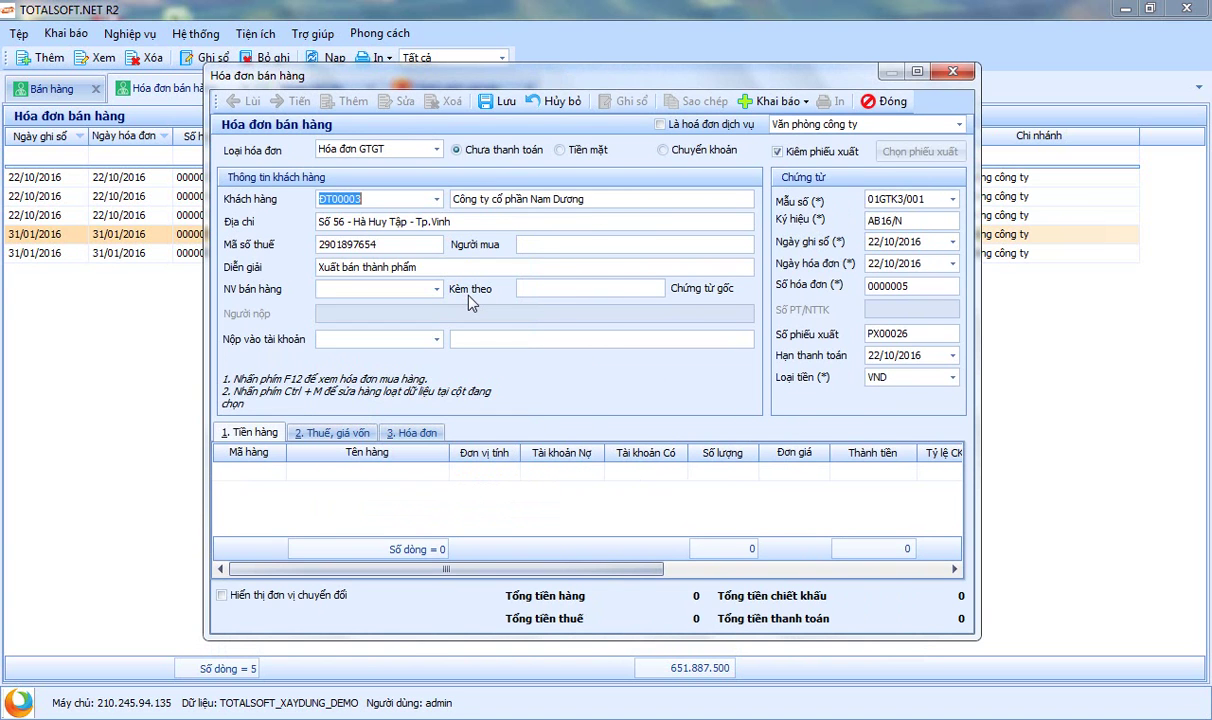
Step: Add item TP00001 Quần âu Nam as the first line of the new sales invoice
key(Tab)
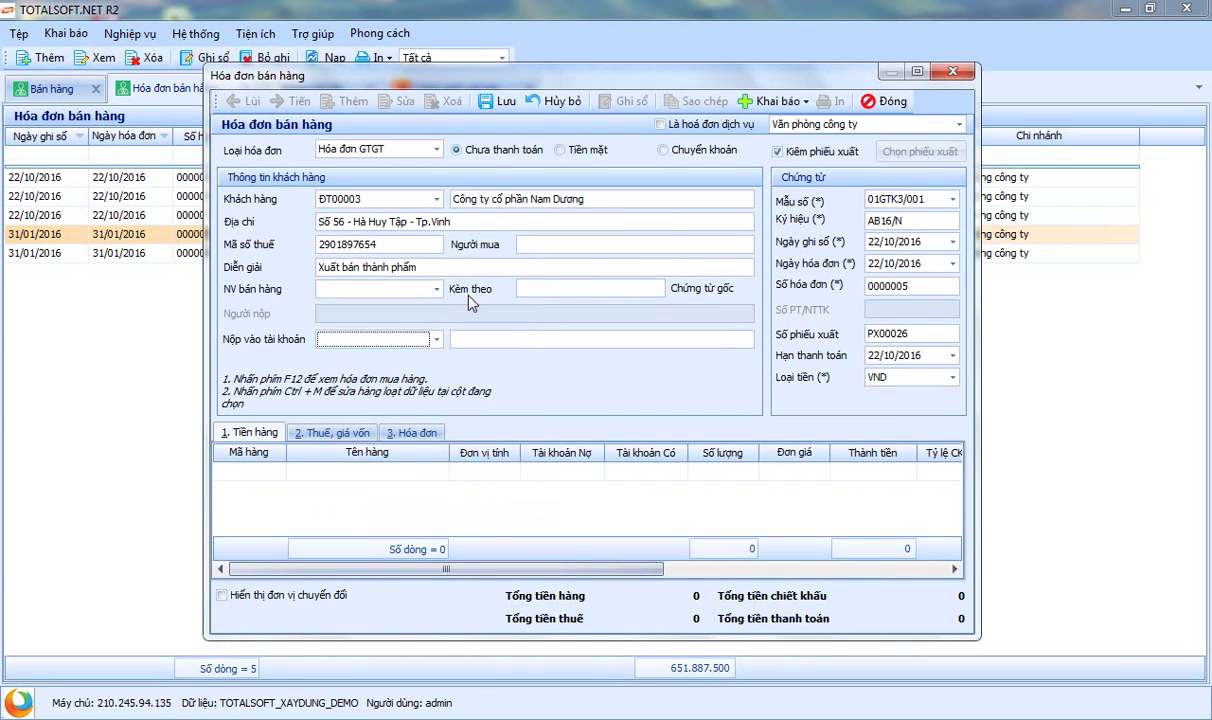
key(Tab)
key(Tab)
key(Tab)
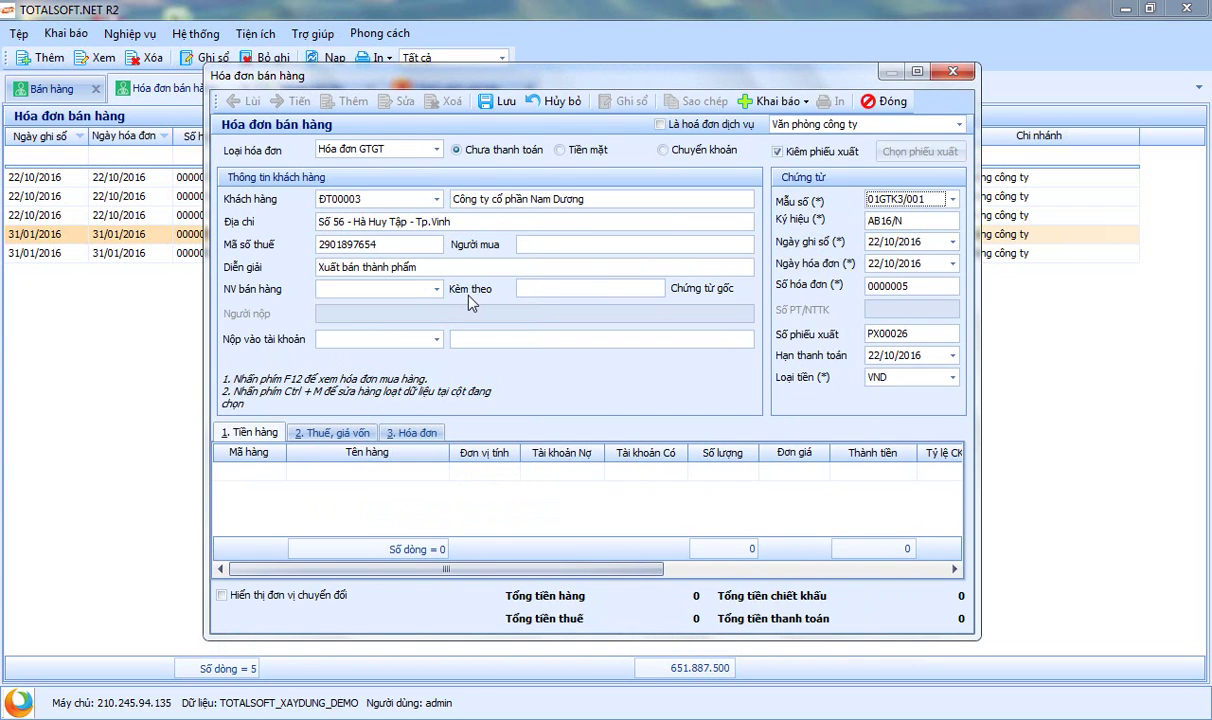
key(Tab)
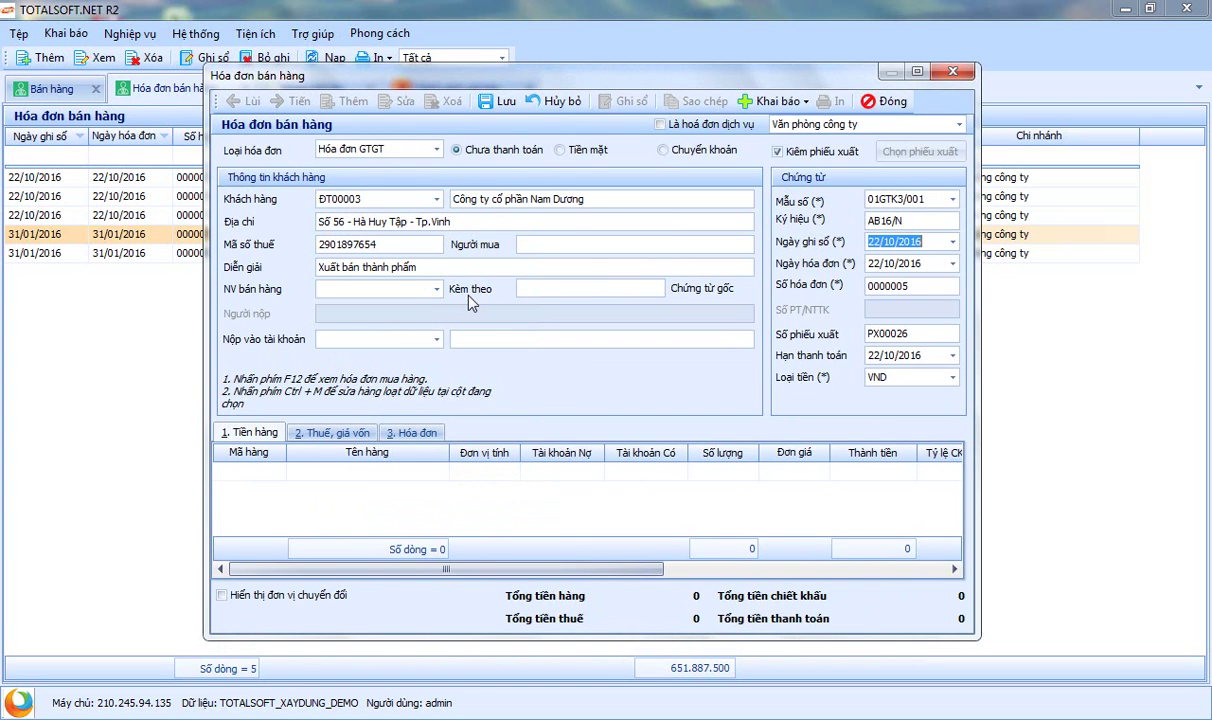
key(Tab)
key(Tab)
key(Tab)
key(Tab)
key(Tab)
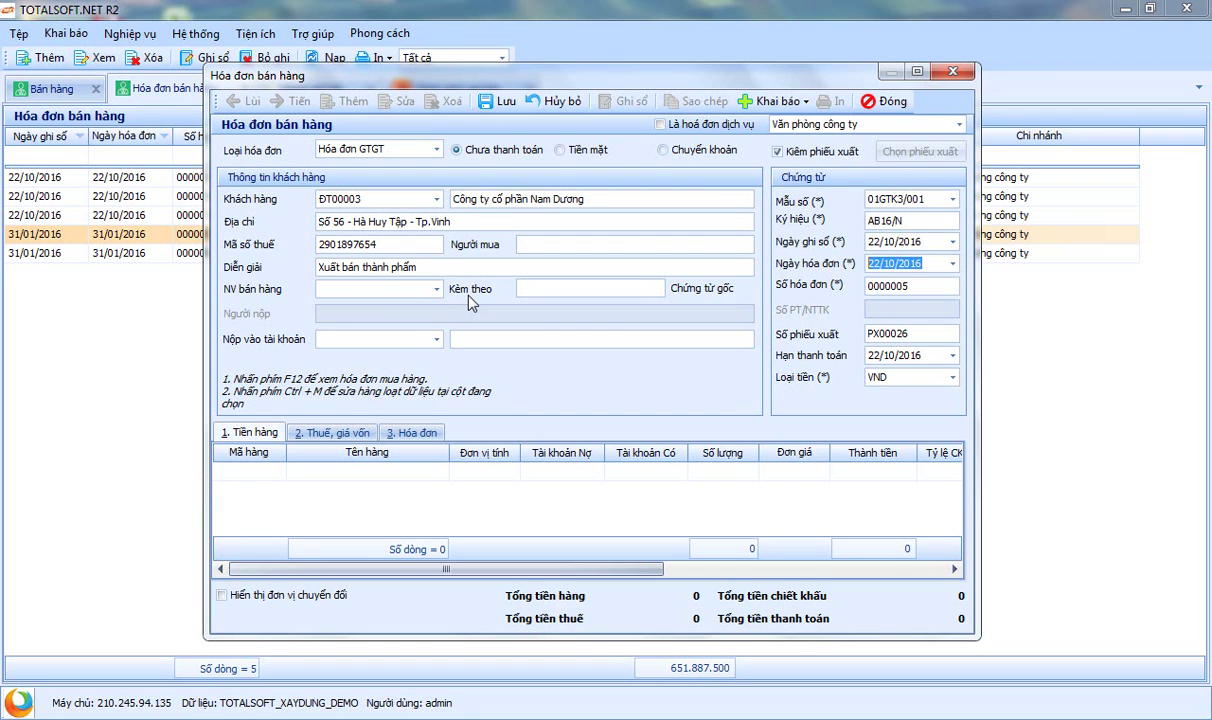
click(265, 470)
click(278, 471)
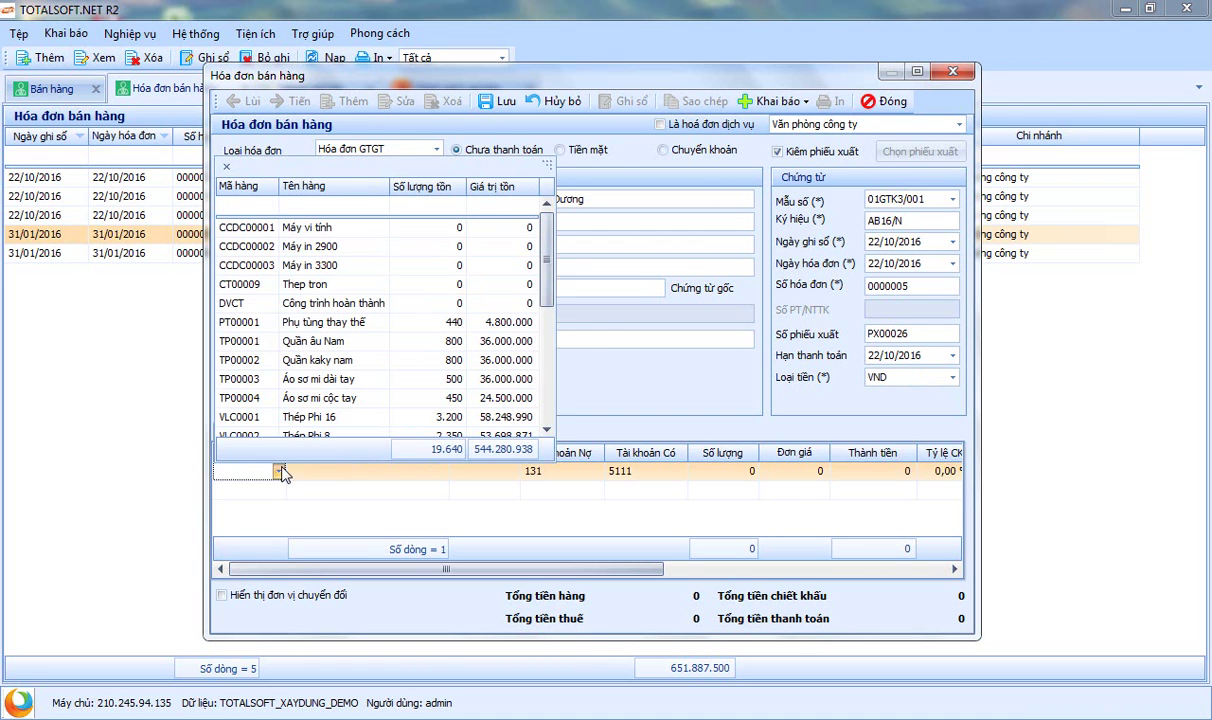
click(307, 342)
key(Tab)
key(Tab)
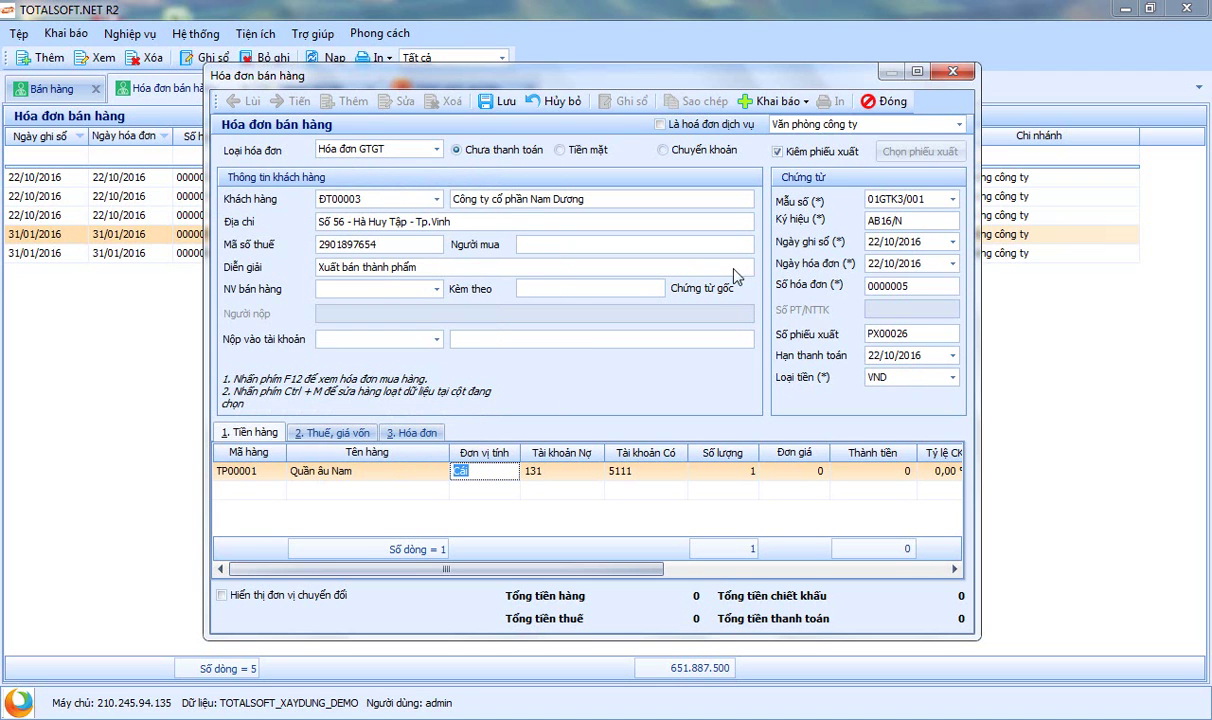
Step: Set the invoice's posting date (Ngày ghi sổ) to 01/11/2016
click(888, 241)
text(01)
text(1)
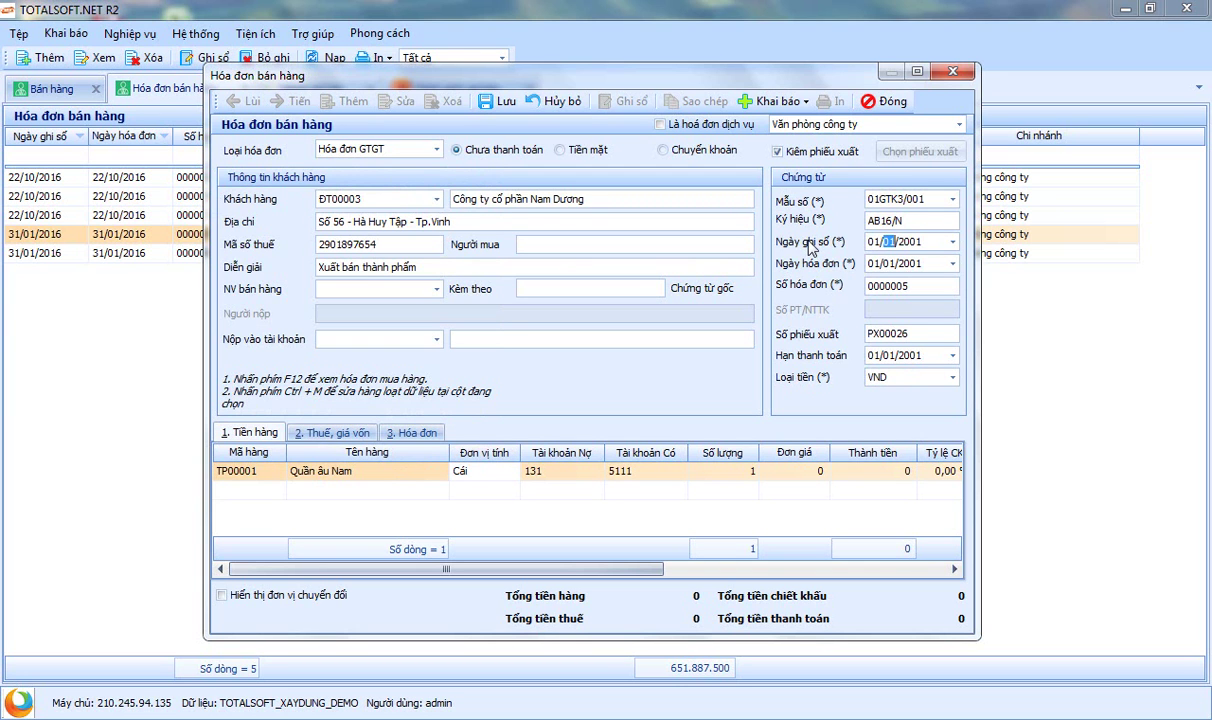
text(112016)
key(Tab)
key(Tab)
key(Tab)
key(Tab)
key(Tab)
key(Tab)
key(Tab)
key(Tab)
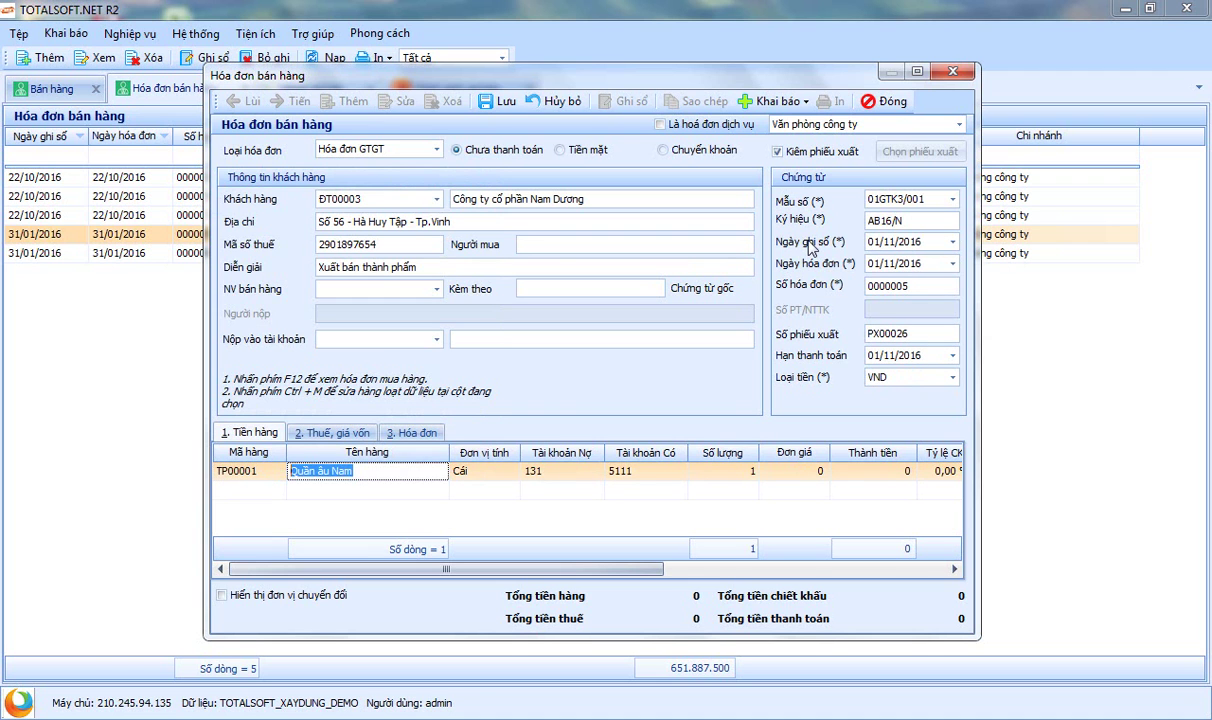
Step: Change the invoice customer to Công ty Cổ phần cơ khí ô tô Nghệ An (ĐT00006) and check the Quần âu Nam unit price
click(436, 199)
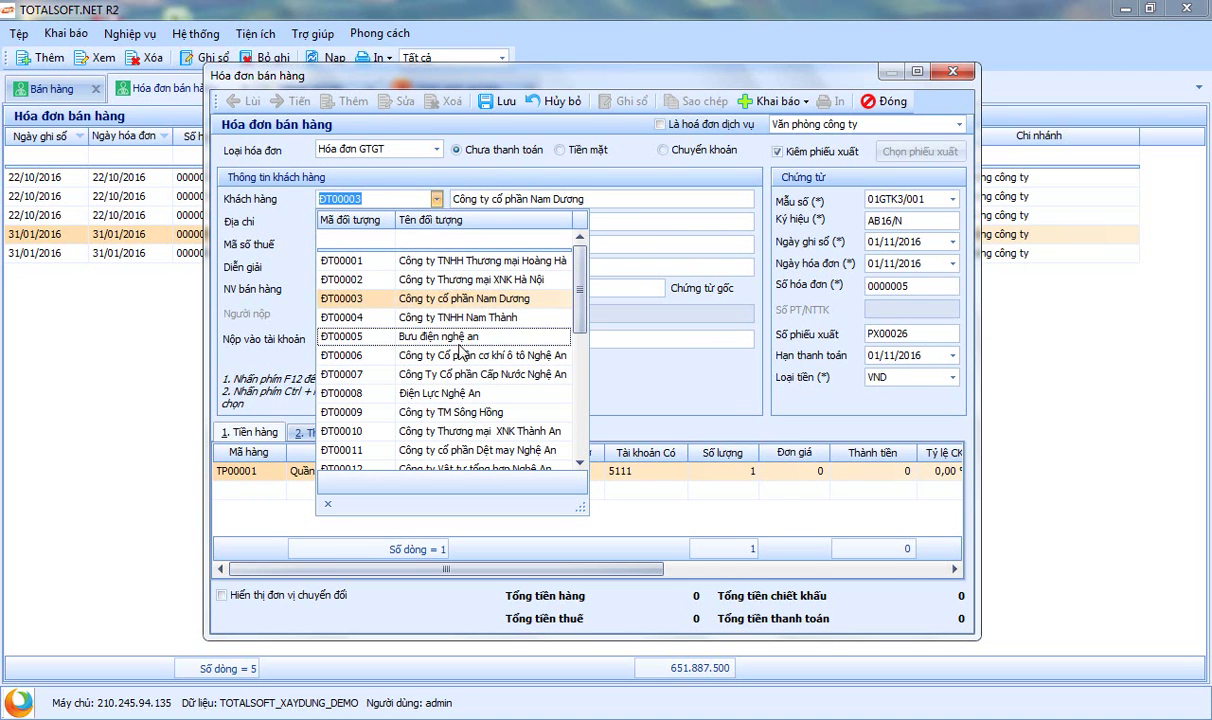
scroll(577, 290, down, 2)
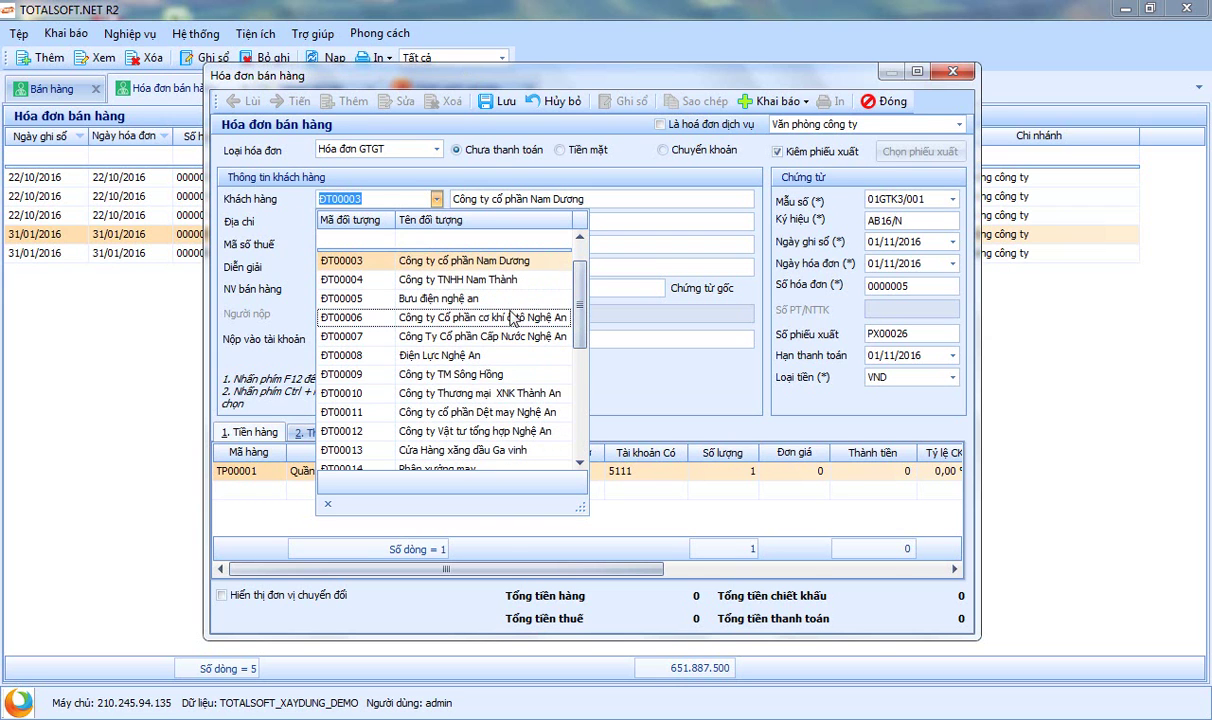
click(490, 318)
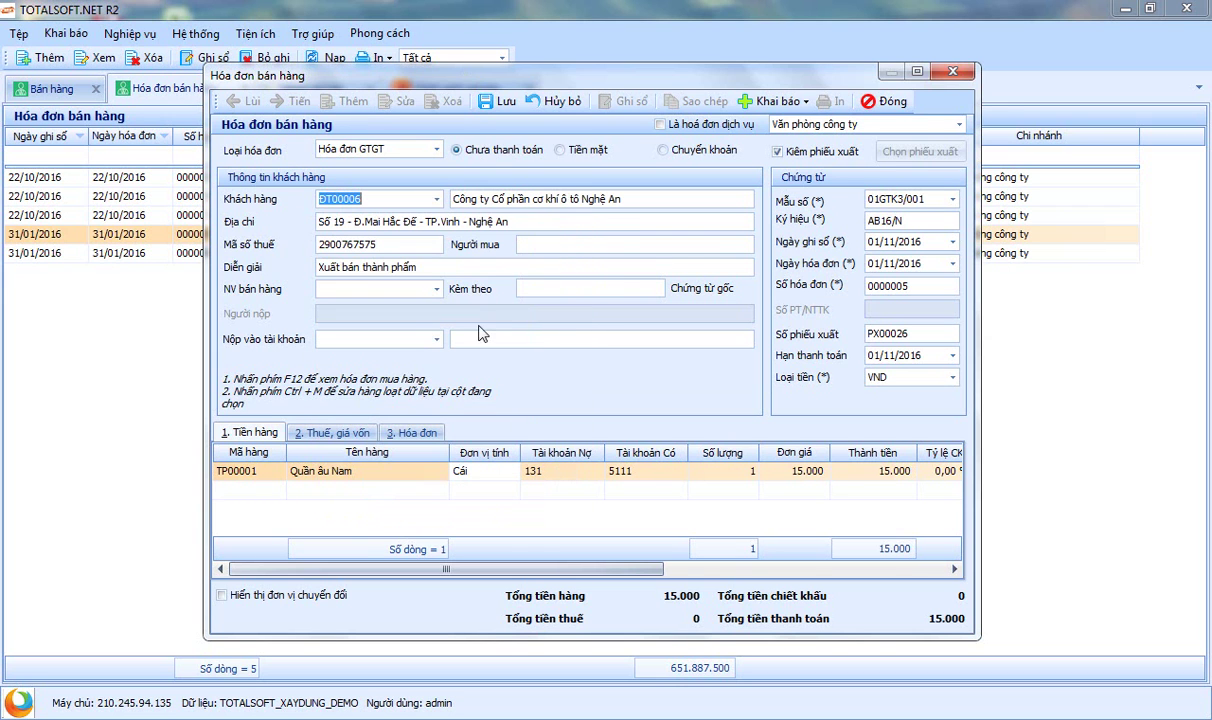
click(797, 472)
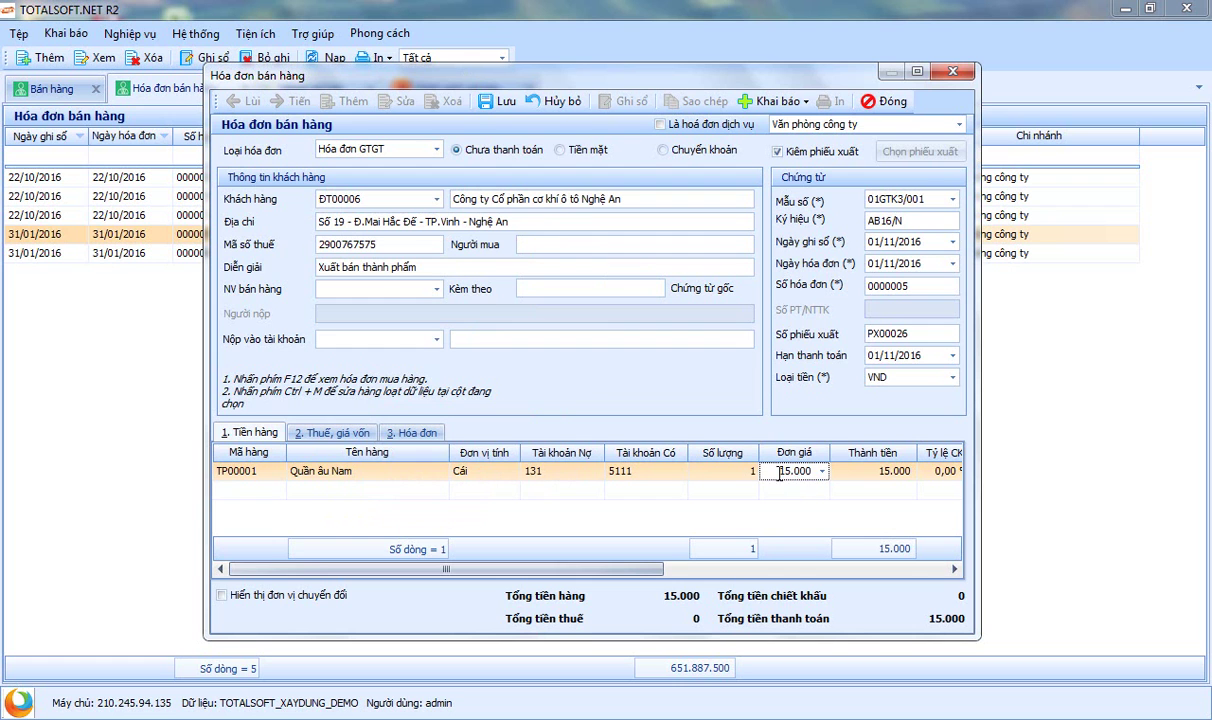
drag(622, 569, 481, 577)
Step: Change the invoice customer to Công ty Thương mại XNK Thành An (ĐT00010) and check the Quần âu Nam line
click(436, 199)
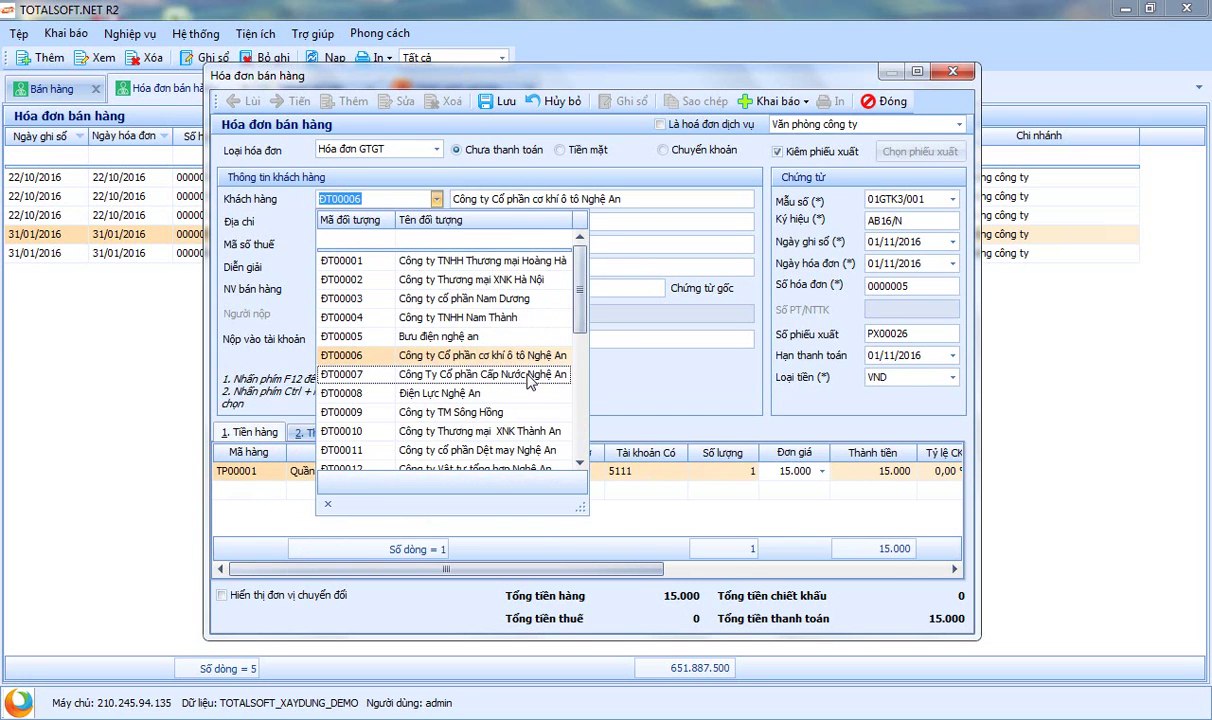
click(540, 431)
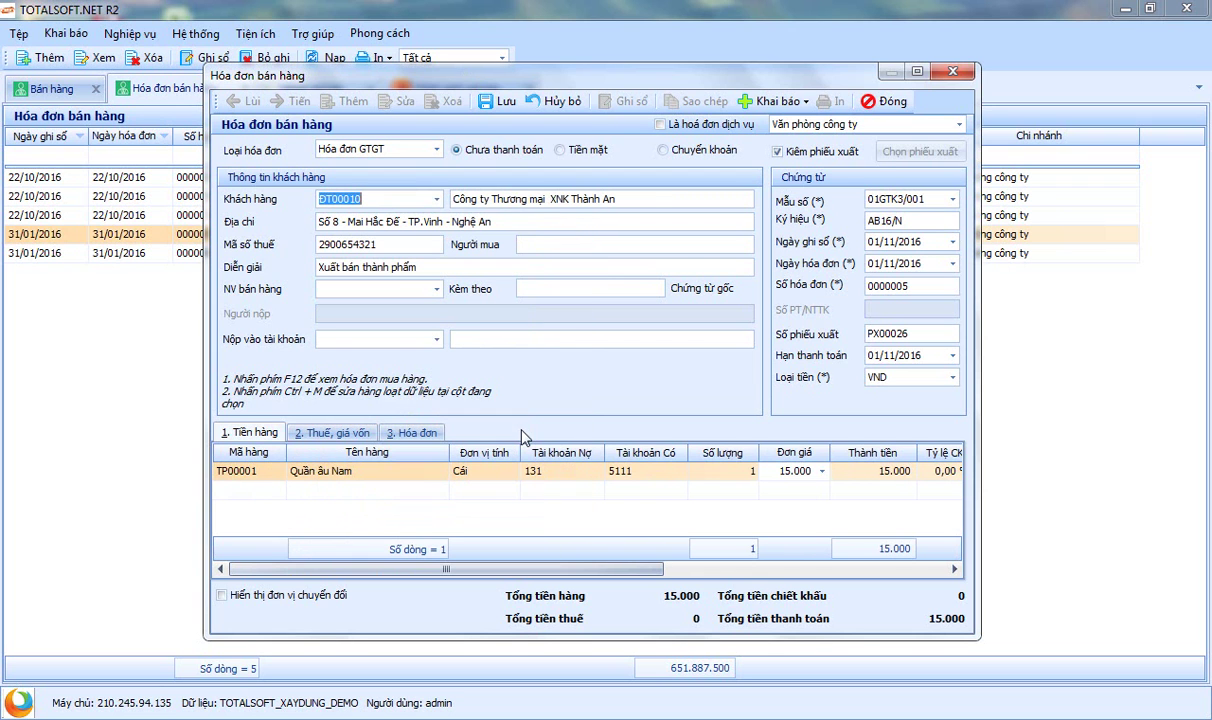
click(275, 479)
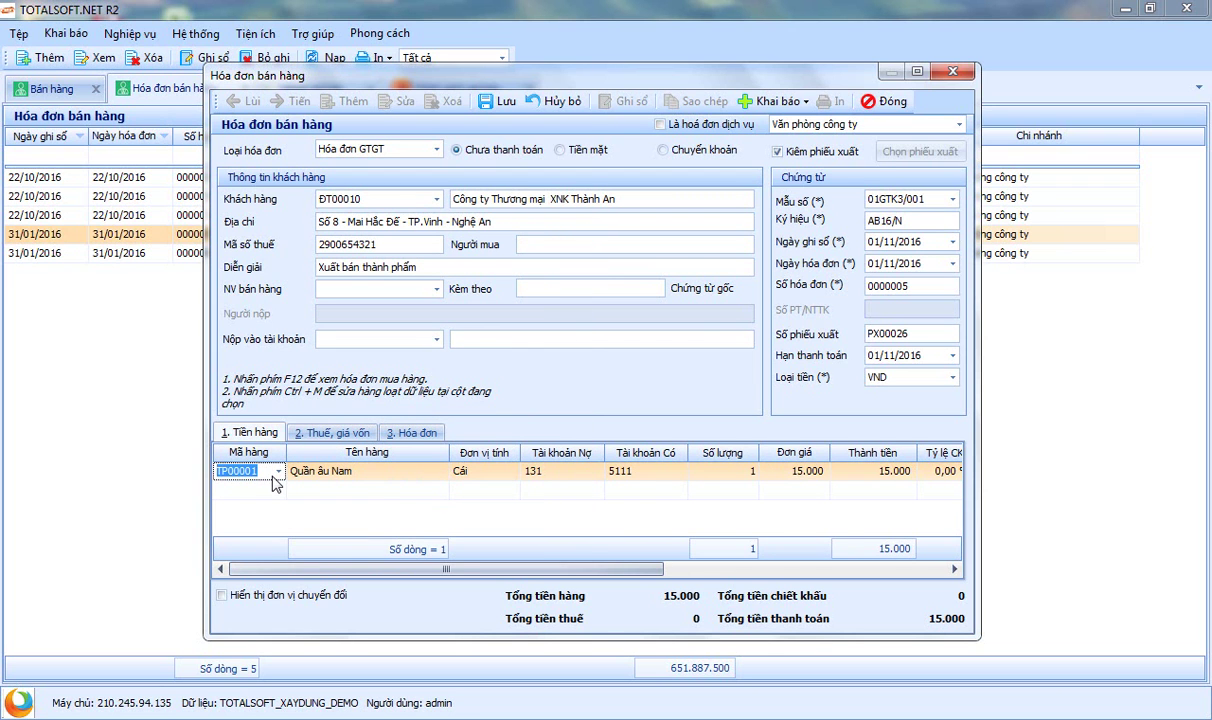
mouse_move(487, 569)
mouse_down()
mouse_move(695, 572)
mouse_move(478, 576)
mouse_up()
Step: Move the invoice window aside, and close the invoice without saving it
drag(540, 80, 426, 231)
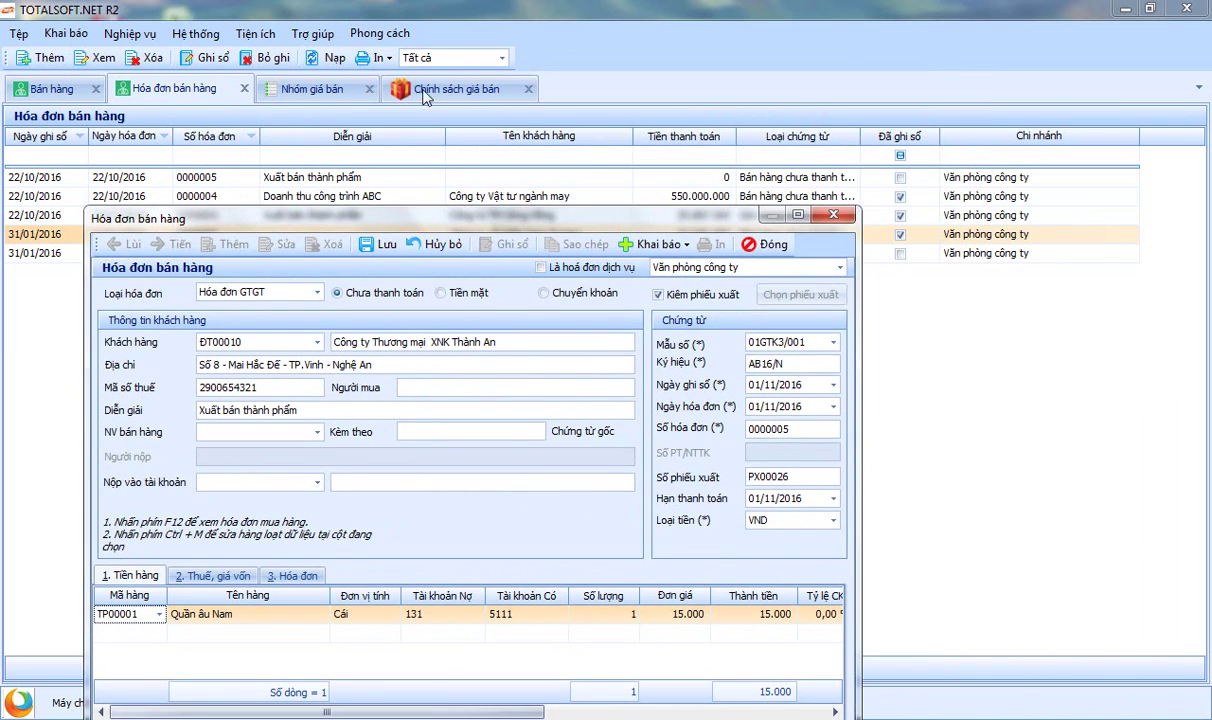
drag(424, 186, 498, 100)
click(838, 128)
click(608, 432)
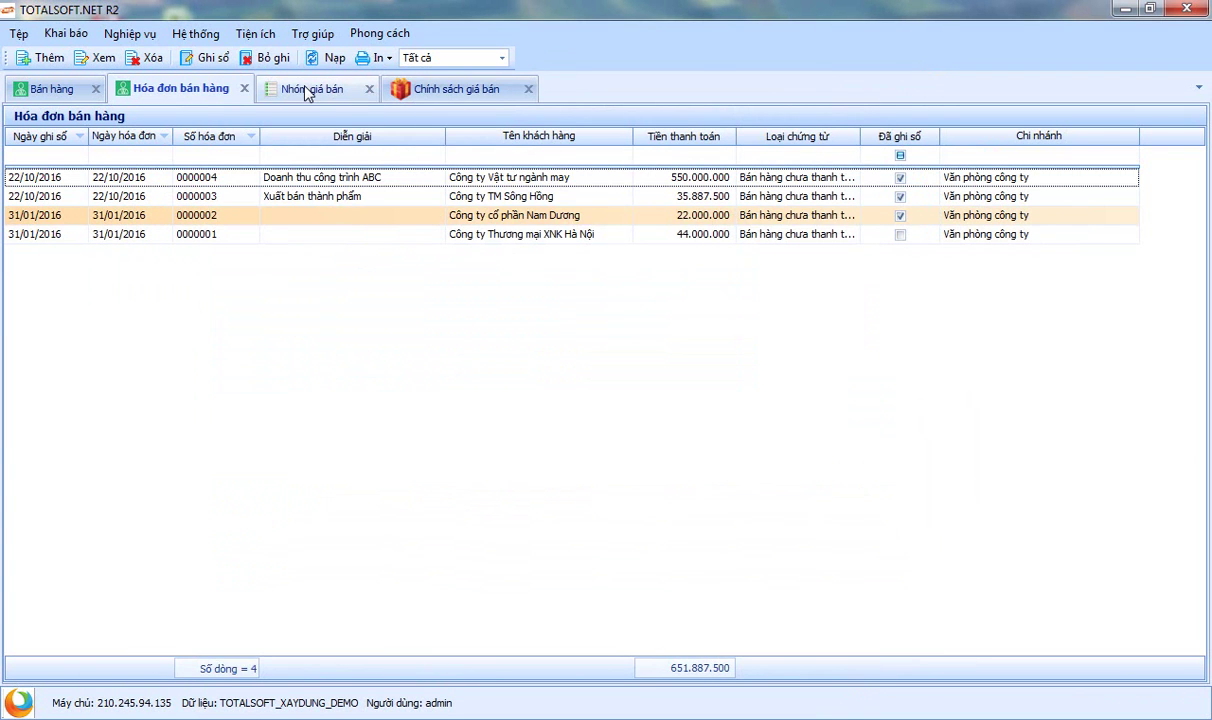
Step: Review which customers belong to price group Nhóm 1 in the Nhóm giá bán list
click(306, 90)
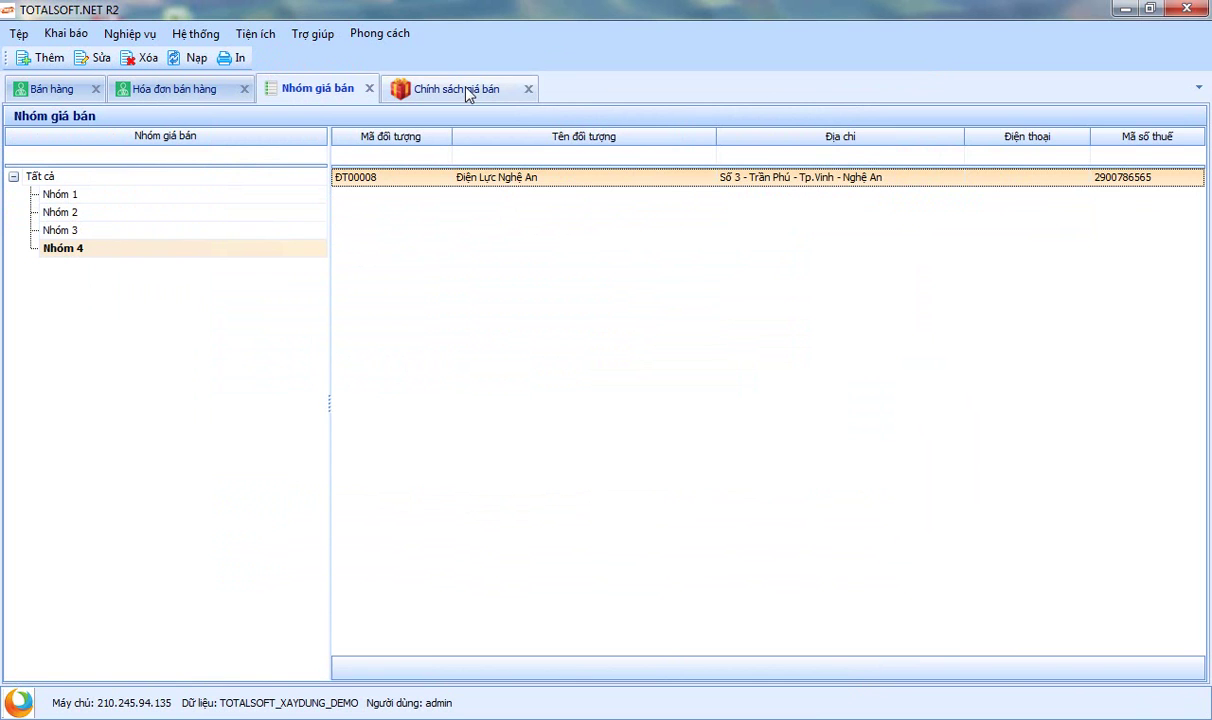
click(185, 90)
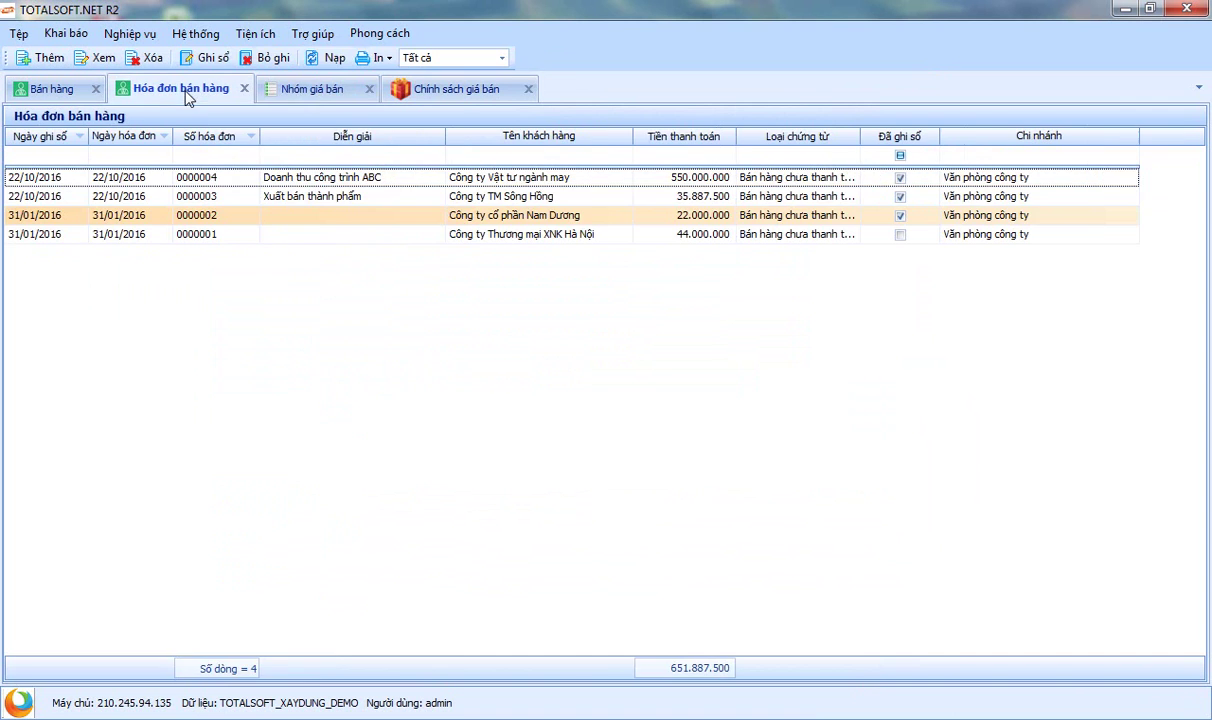
click(292, 88)
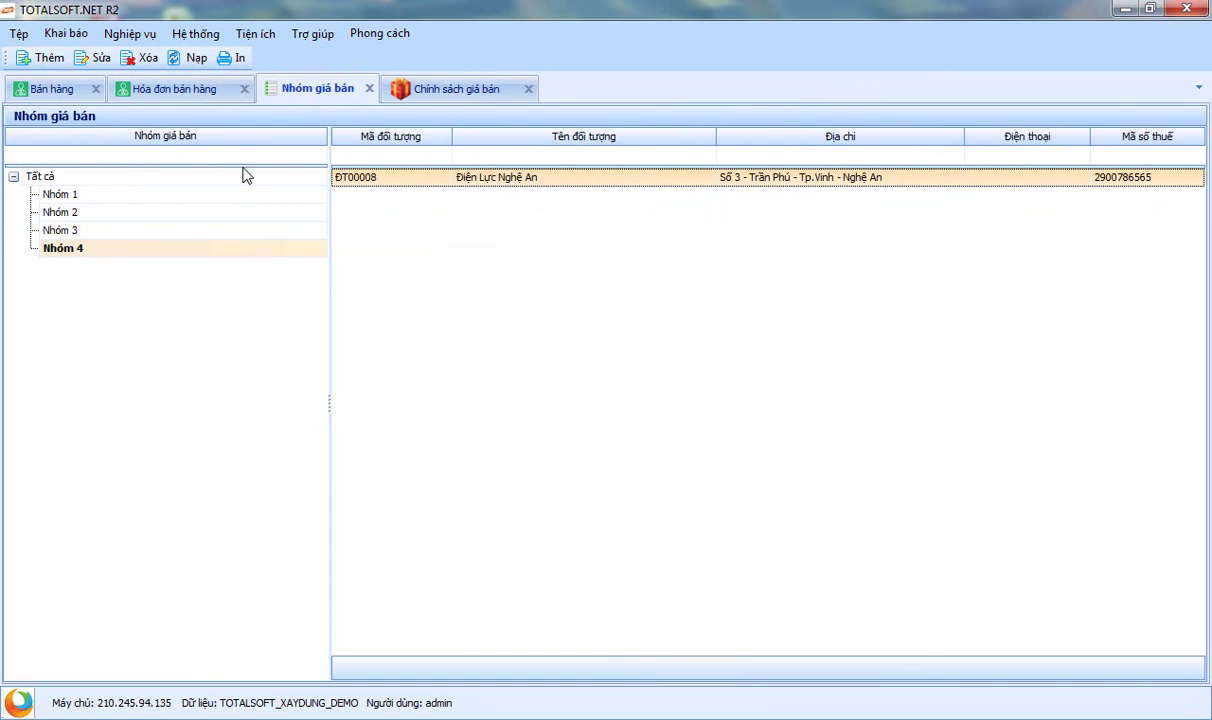
click(70, 196)
click(557, 201)
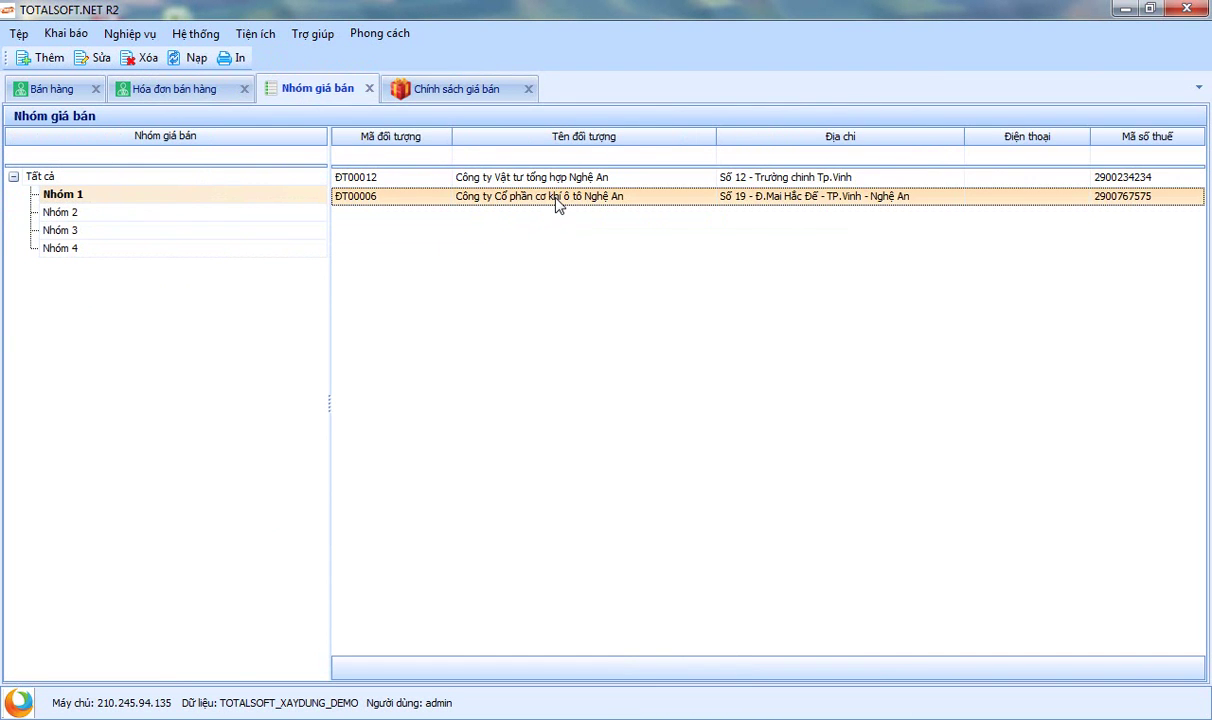
Step: Open selling-price policy CSGB00003 to review its items, prices, discounts and price groups, and close it
click(467, 92)
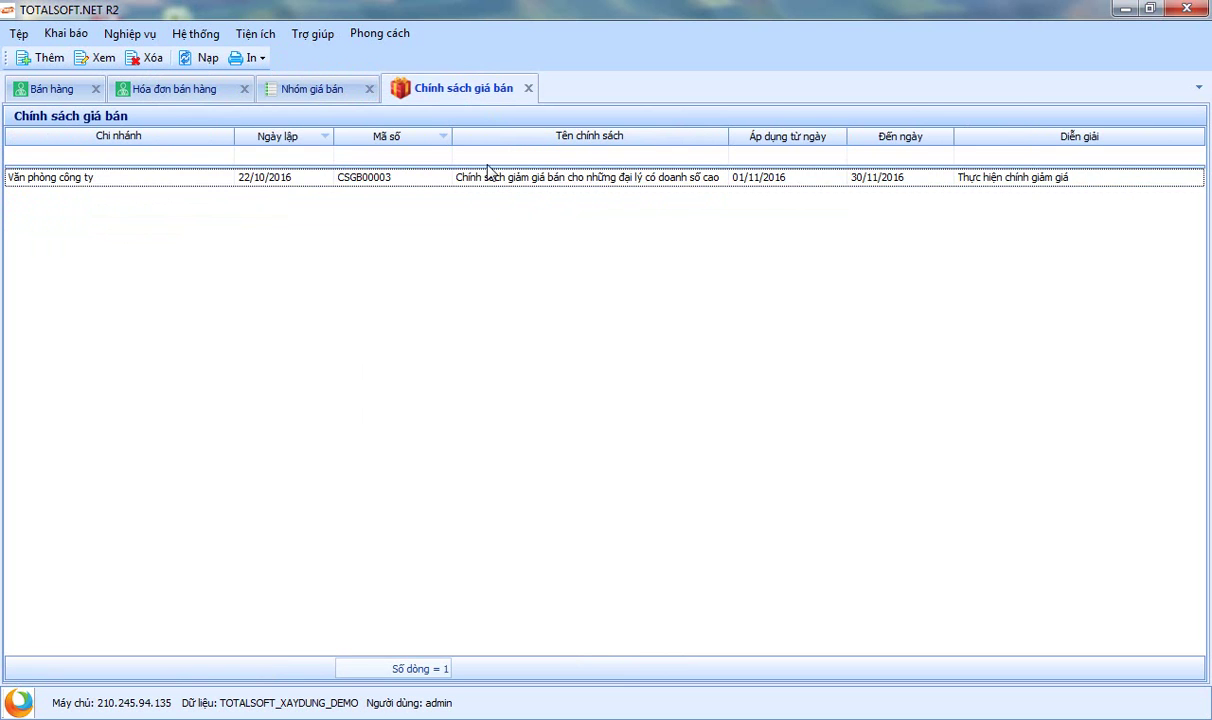
double_click(479, 180)
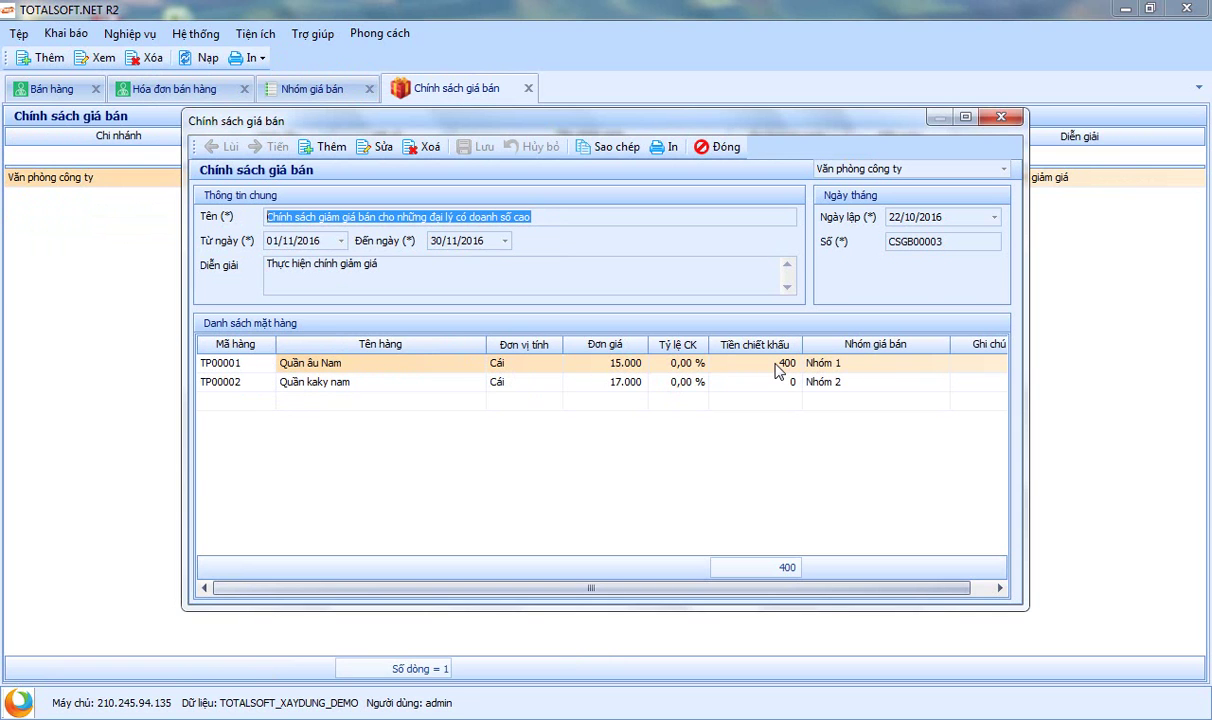
click(726, 148)
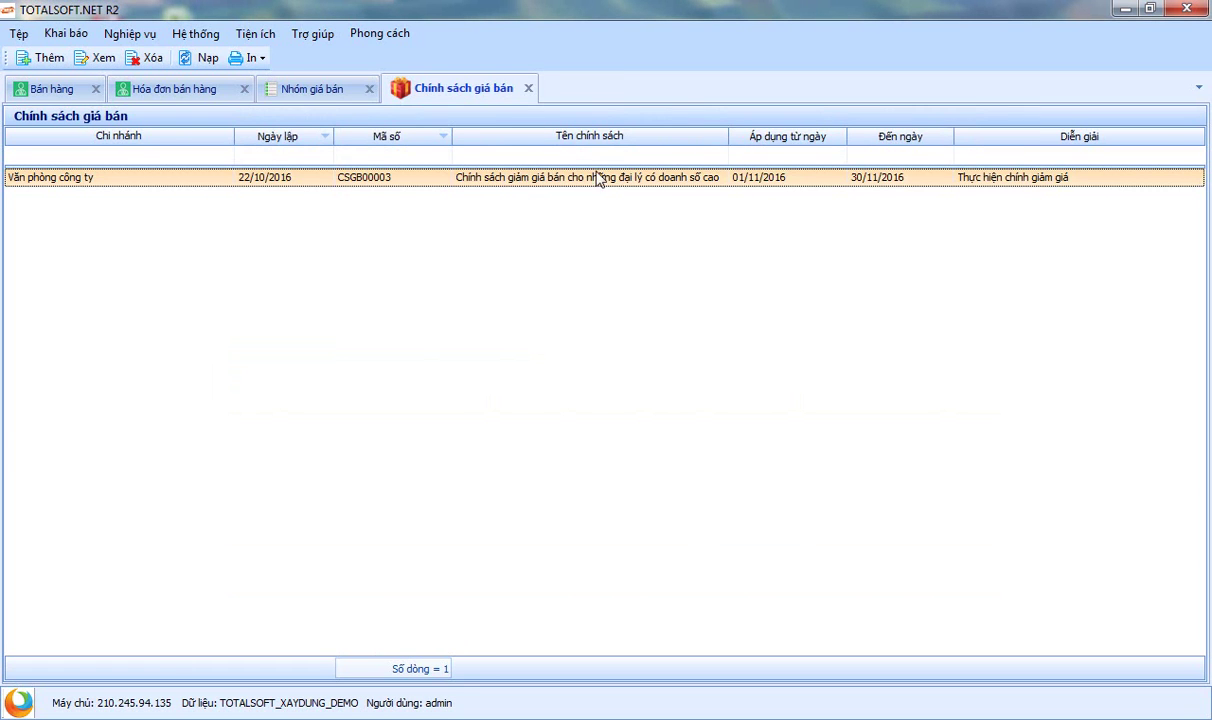
Step: Recheck the customers of price group Nhóm 1 against the sales invoice list
click(314, 92)
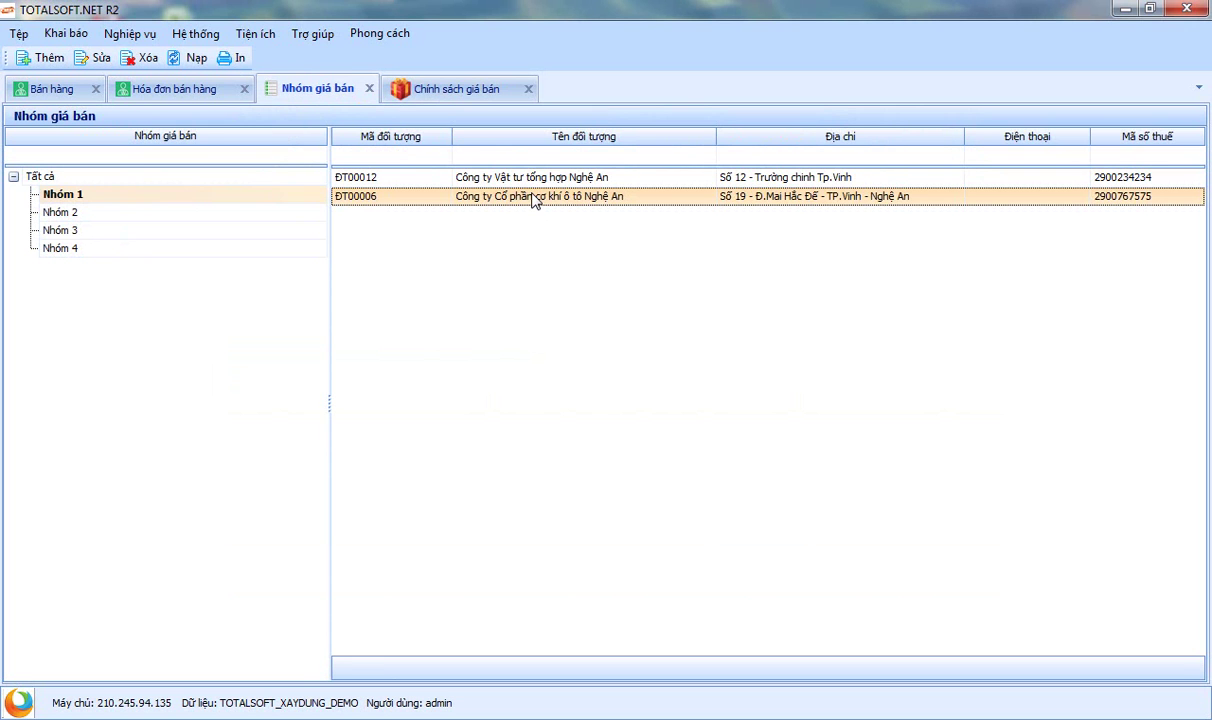
click(130, 33)
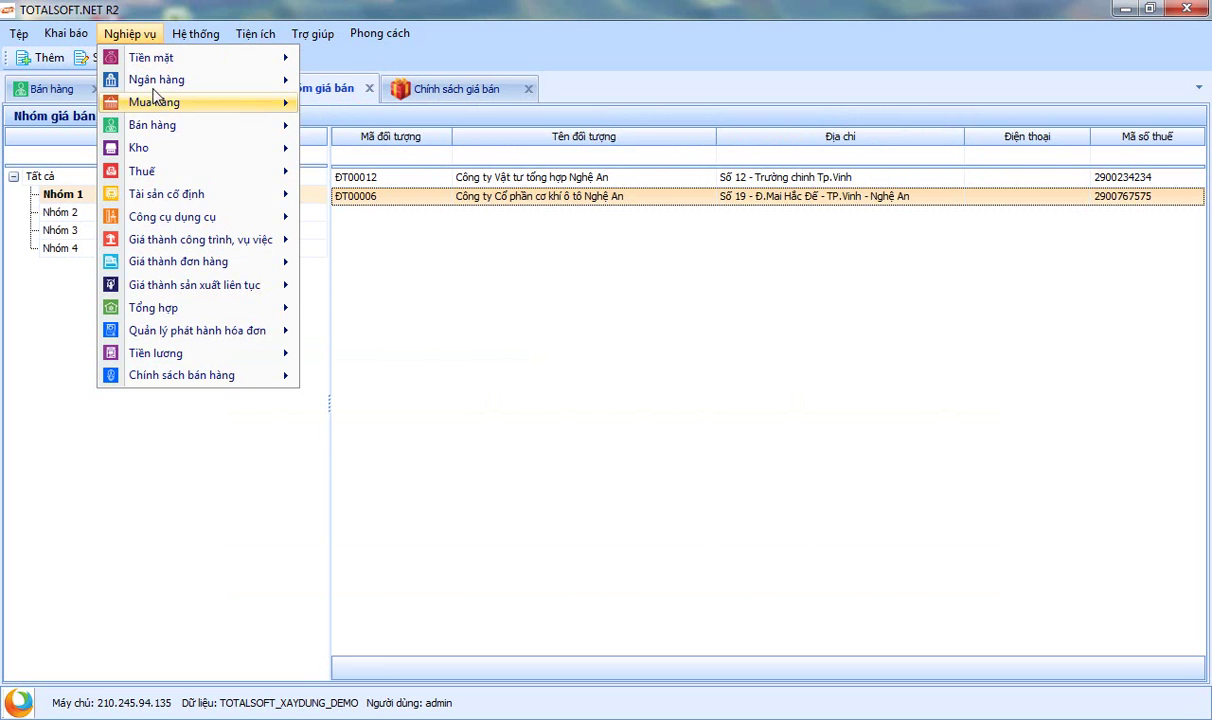
mouse_move(270, 122)
click(368, 127)
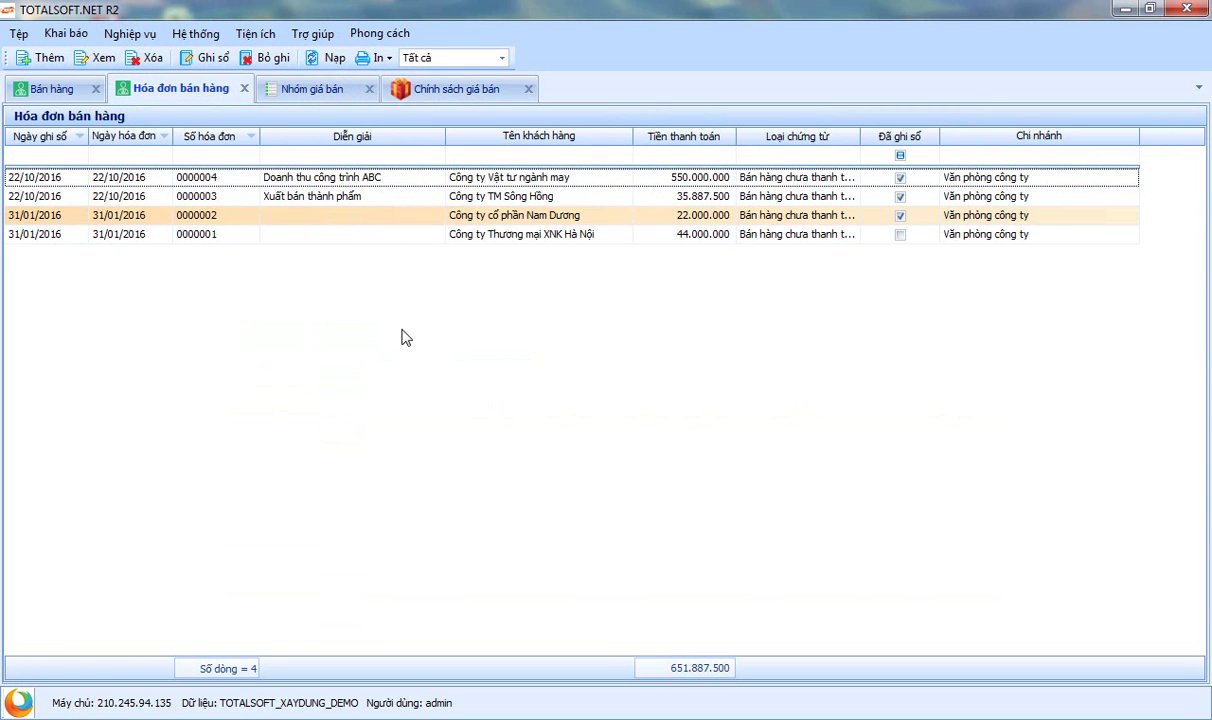
click(321, 96)
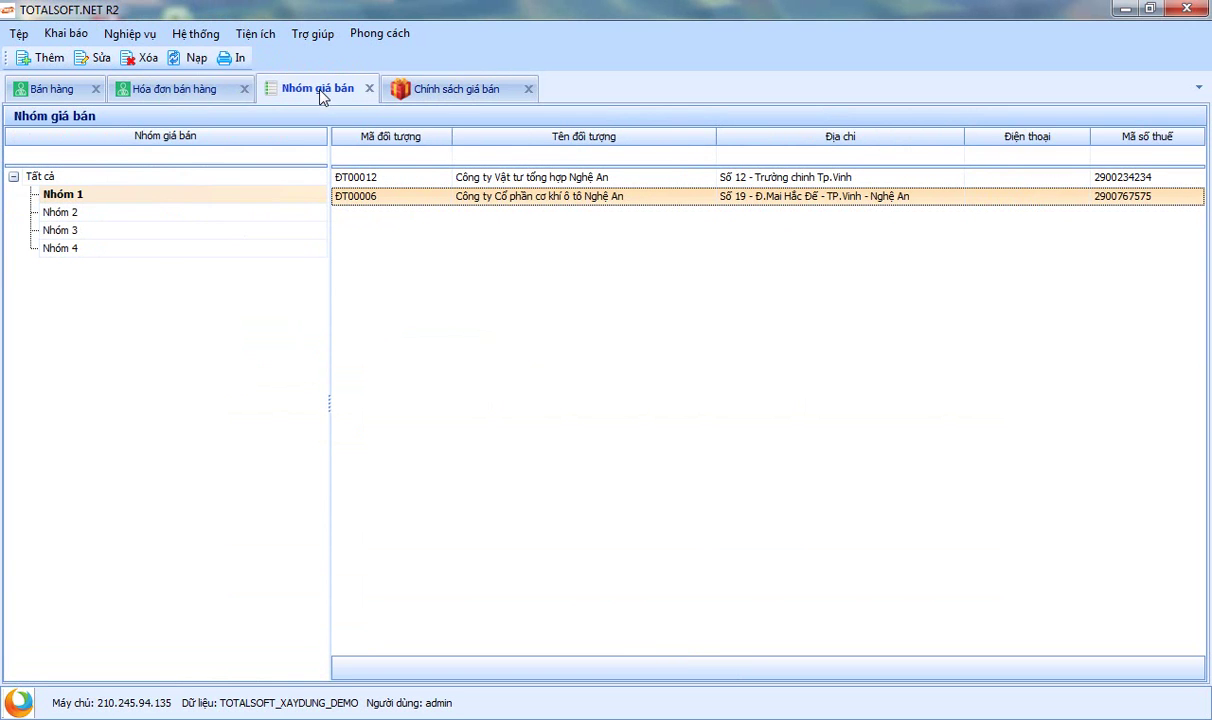
Step: Open the sales invoice list (Hóa đơn bán hàng) and start another new invoice
click(130, 33)
mouse_move(183, 131)
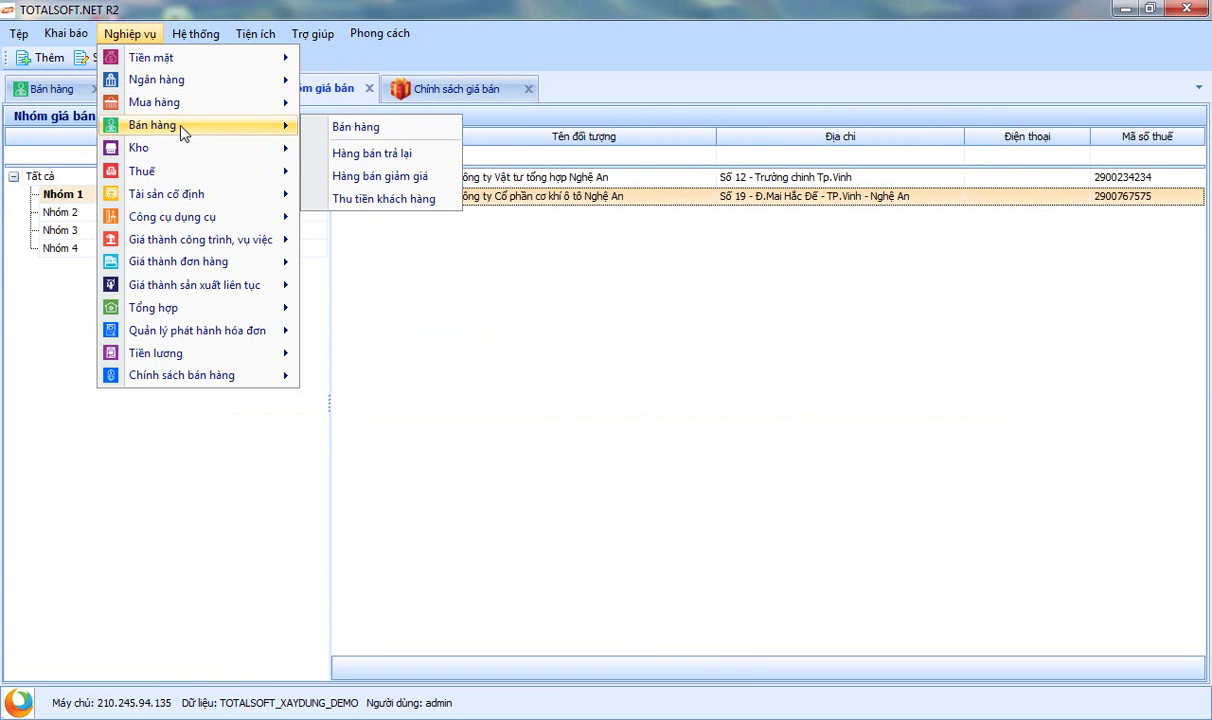
click(370, 127)
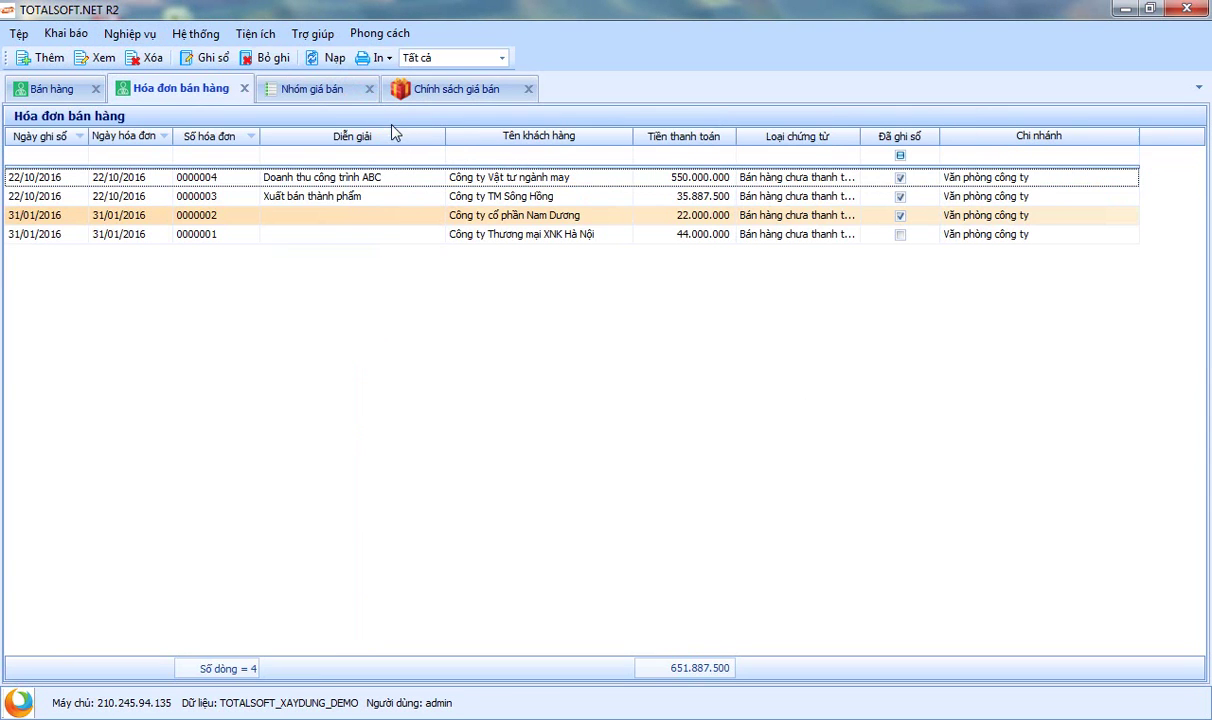
right_click(211, 266)
click(266, 297)
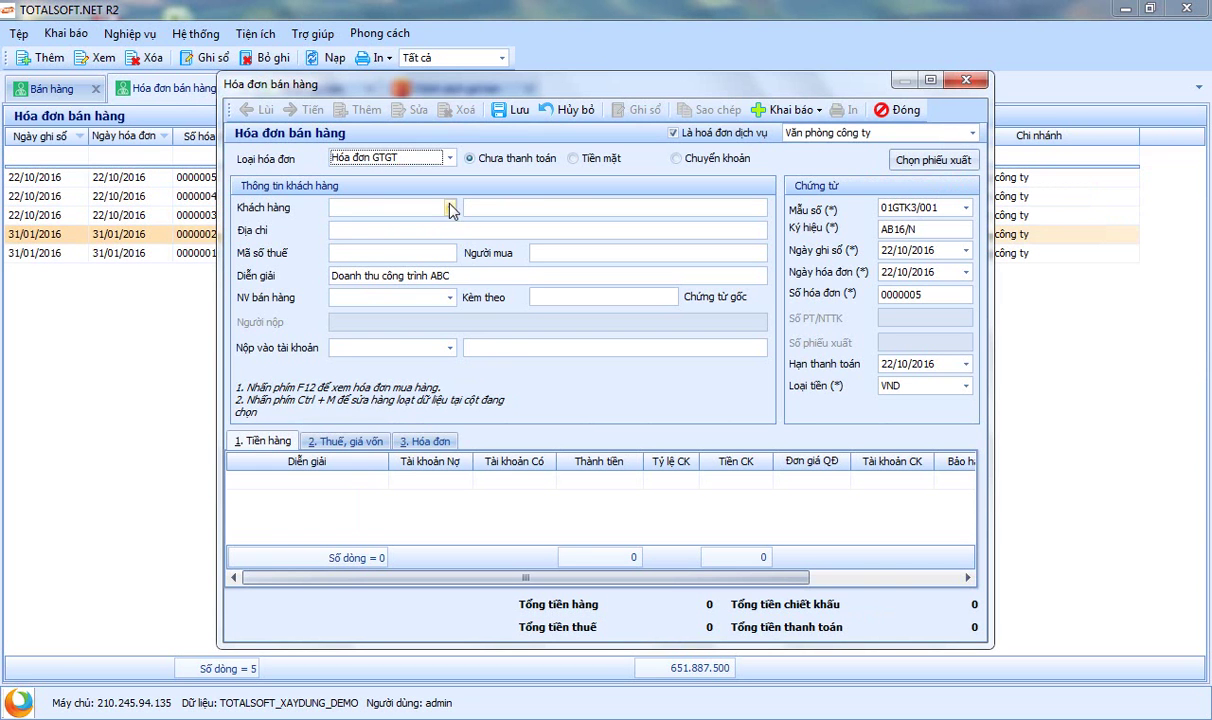
Step: Choose Công ty Vật tư tổng hợp Nghệ An (ĐT00012) as the invoice customer
click(451, 209)
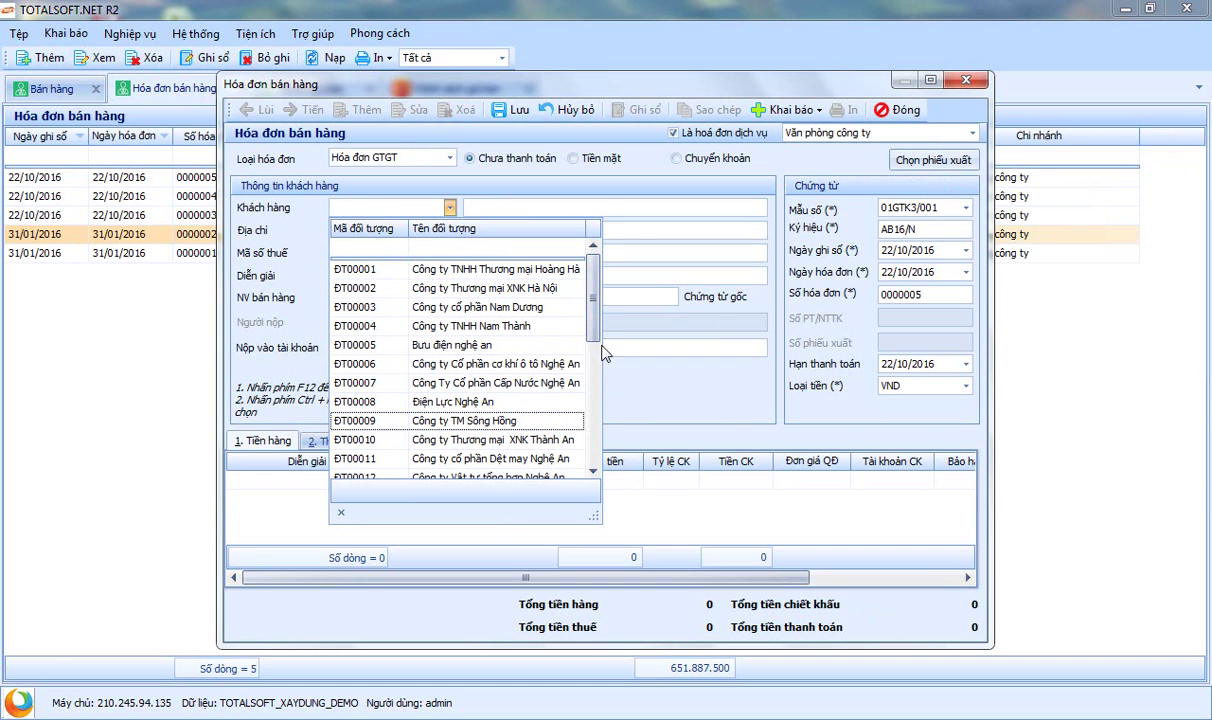
scroll(596, 369, down, 1)
click(490, 420)
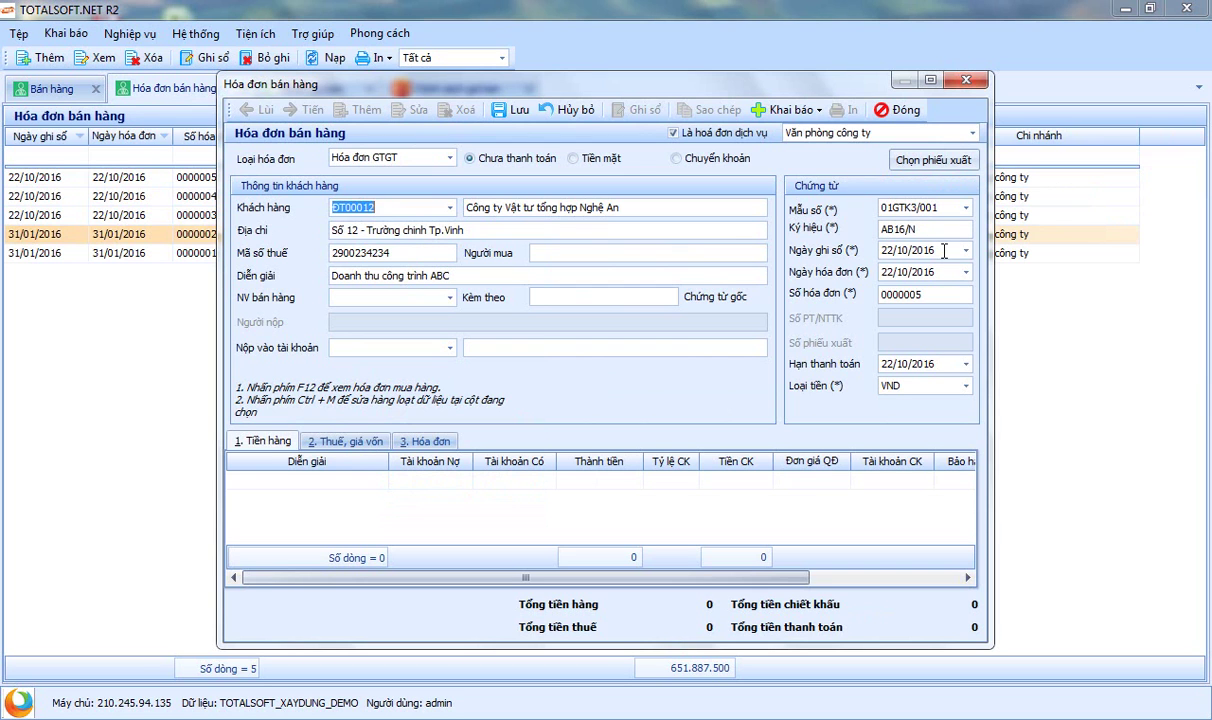
Step: Set the invoice's posting date (Ngày ghi sổ) to 01/11/2016 and start the first detail line
click(912, 250)
text(01/11)
key(Tab)
key(Tab)
key(Tab)
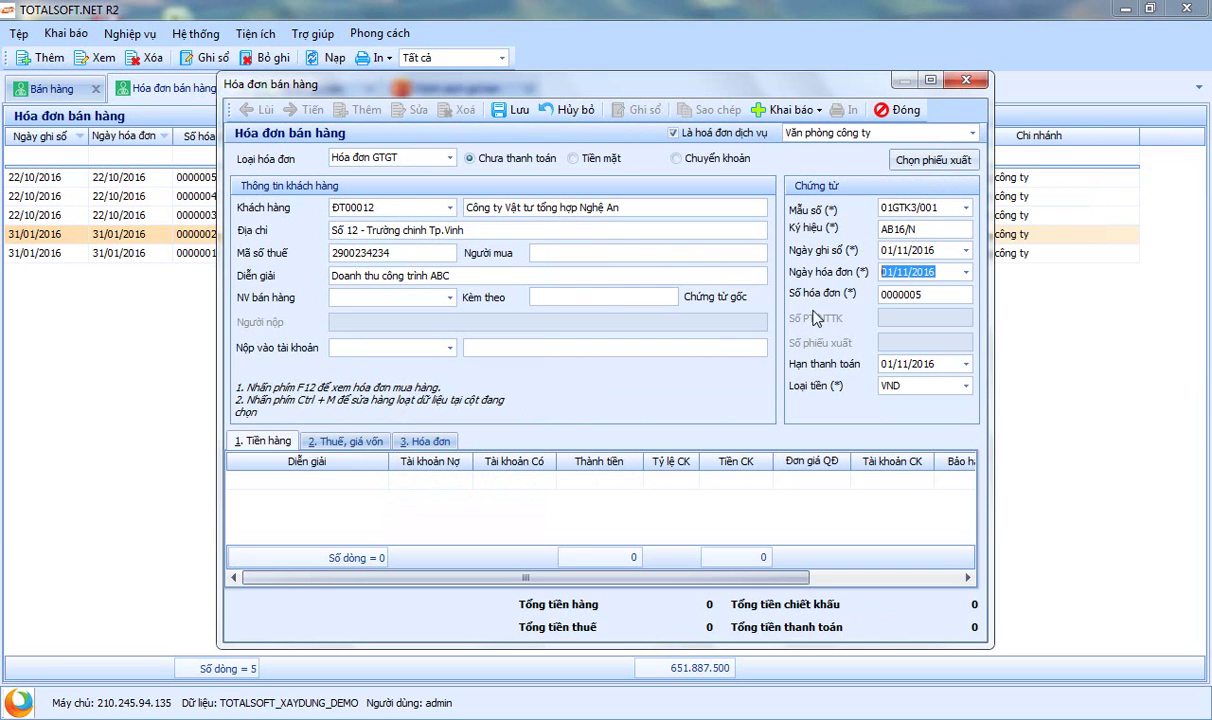
key(Tab)
key(Tab)
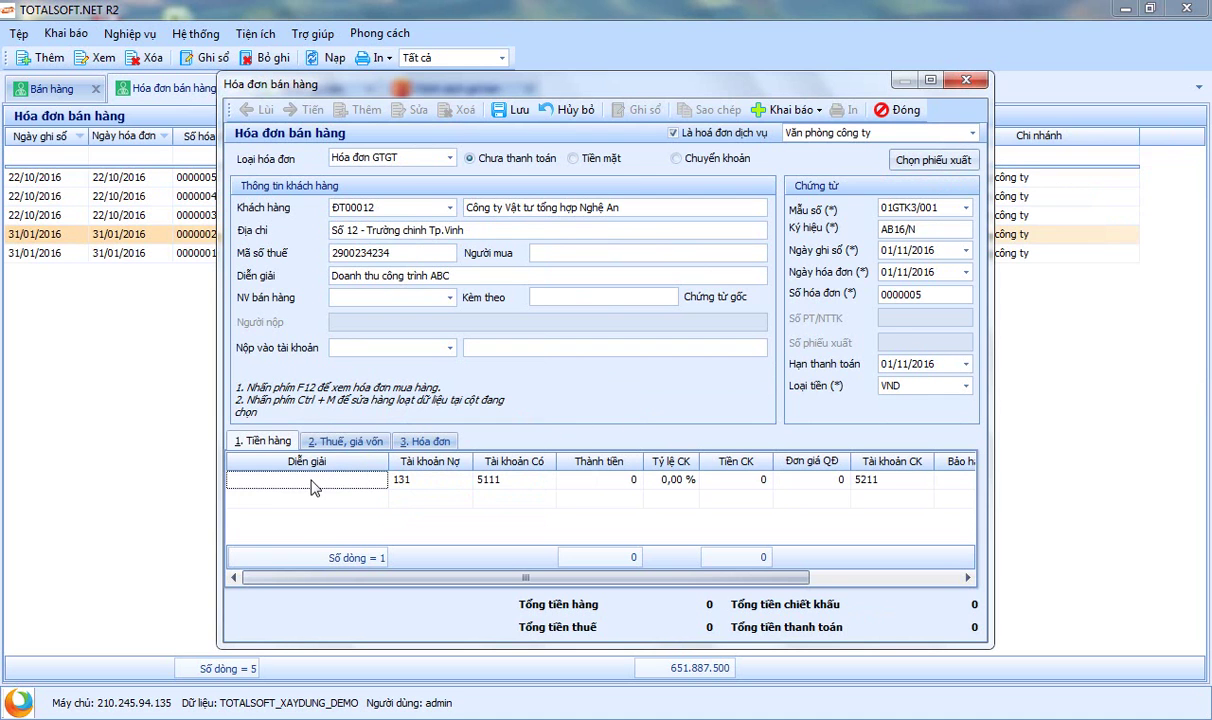
Step: Make the invoice a goods invoice by turning off Là hoá đơn dịch vụ, and choose Quần âu Nam (TP00001) for the first line
click(712, 136)
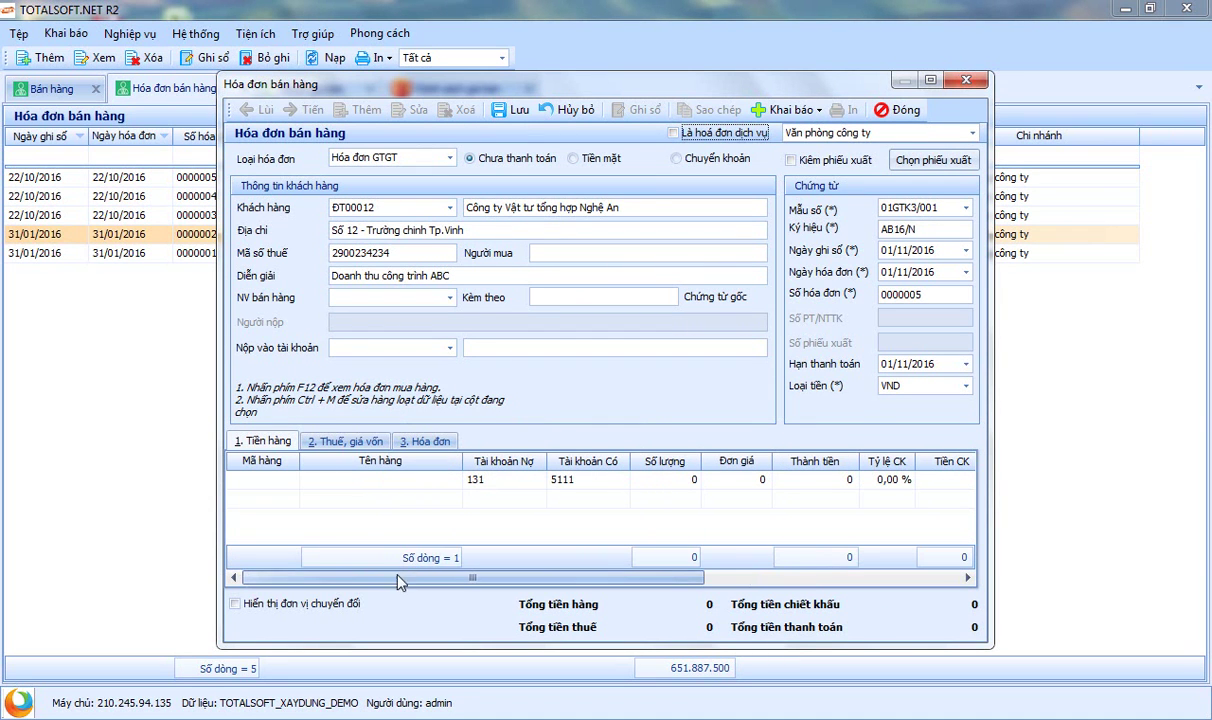
click(292, 482)
click(293, 483)
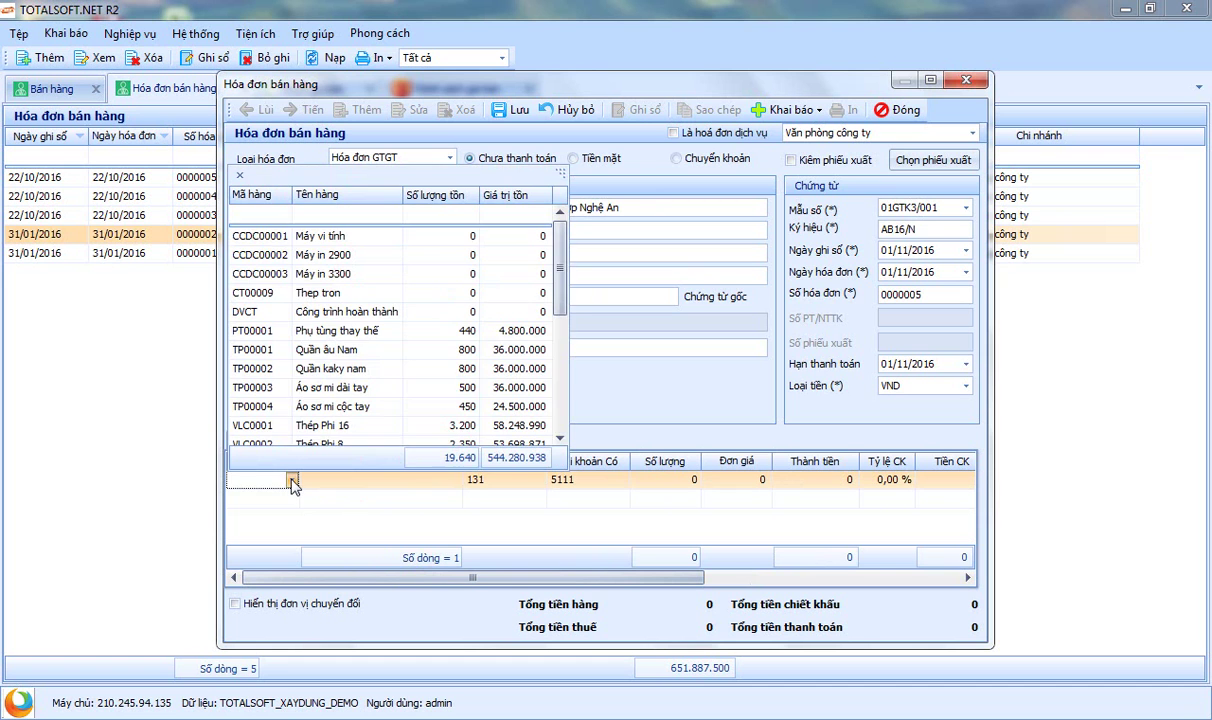
click(305, 350)
key(Return)
Step: Set the quantity of Quần âu Nam to 100 and check the line's amount and discount amount (Tiền CK)
drag(473, 577, 690, 582)
click(447, 481)
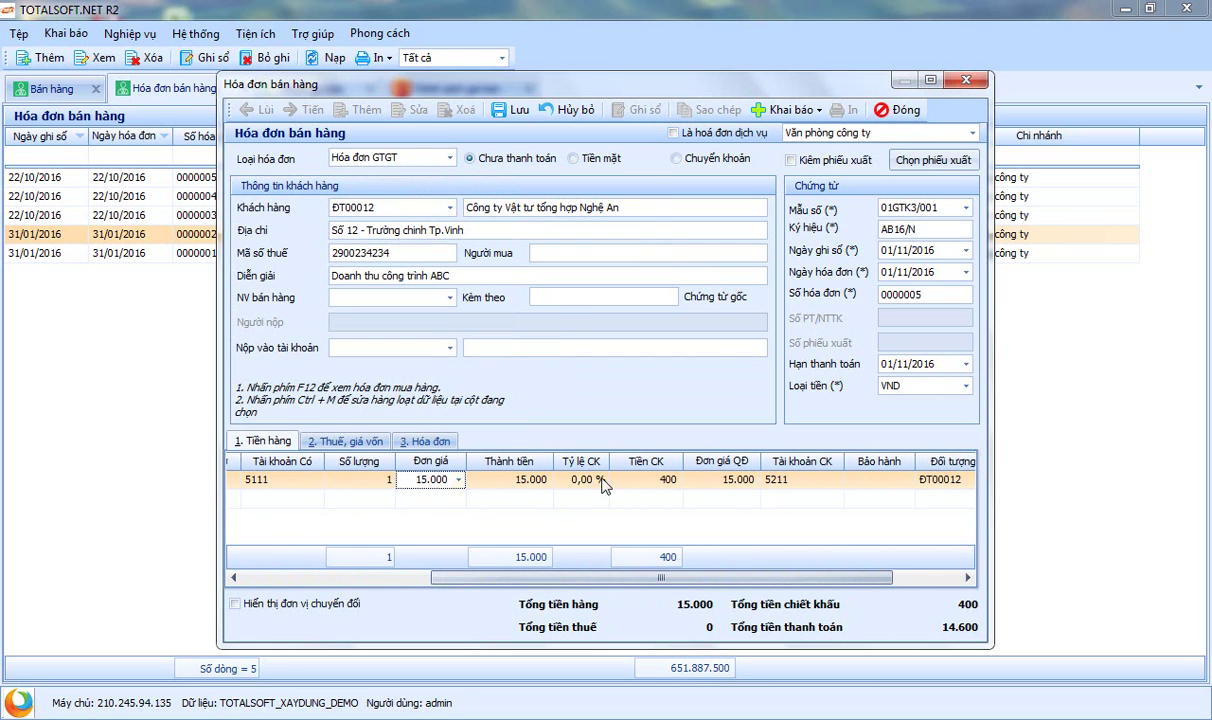
click(380, 486)
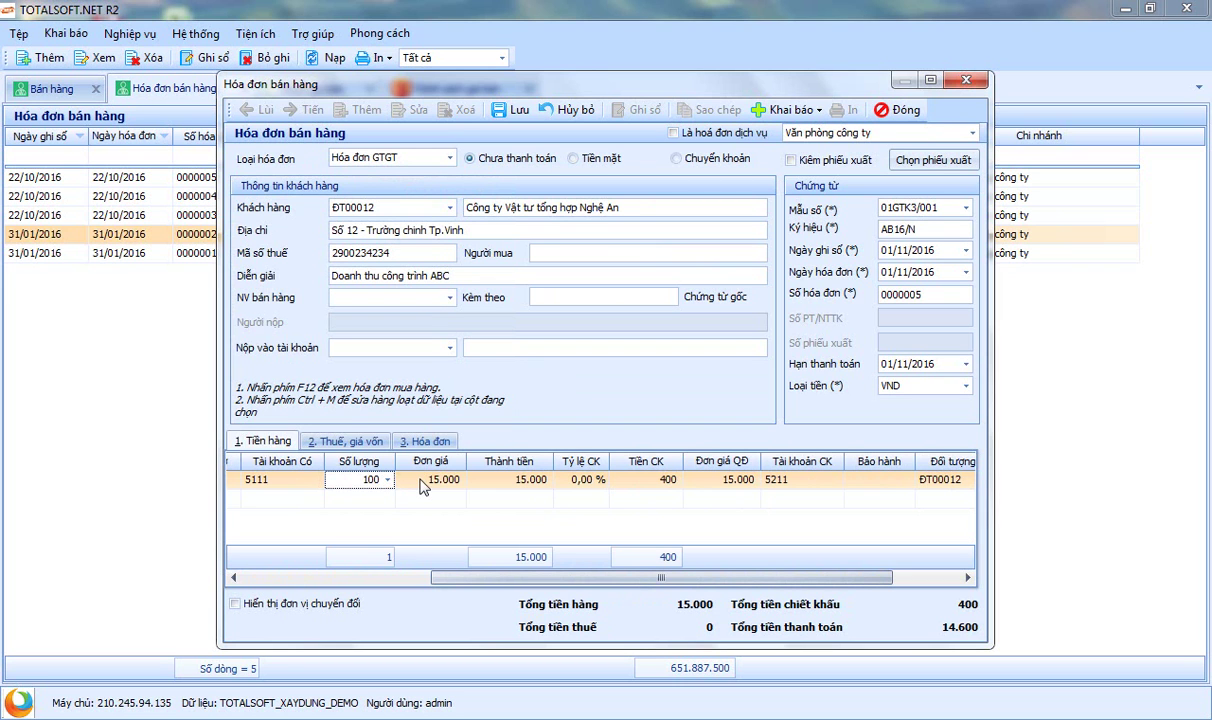
key(Tab)
key(Tab)
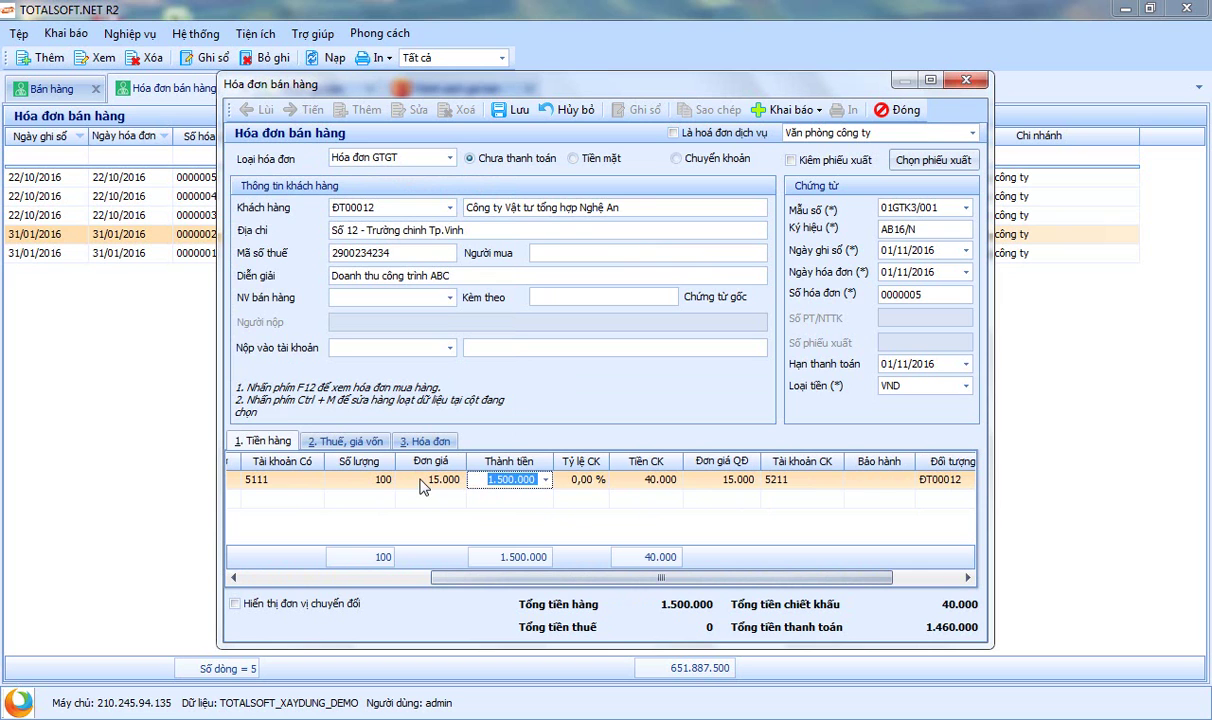
key(Tab)
key(Tab)
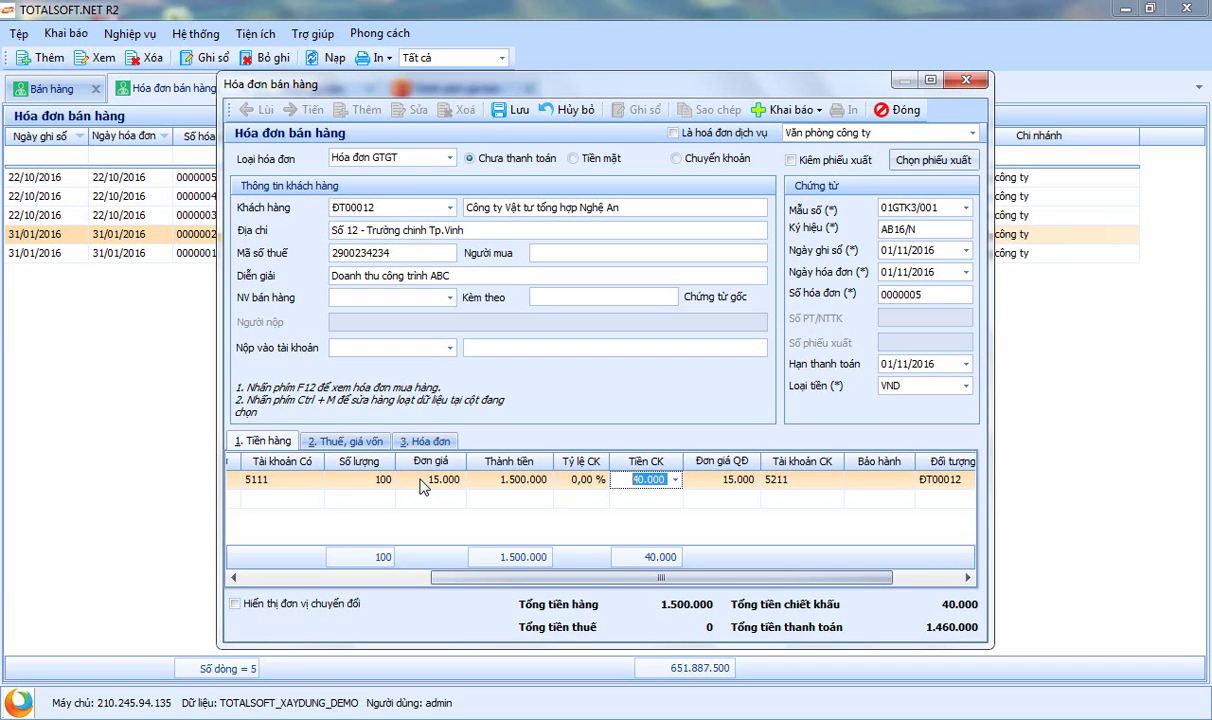
Step: Review the remaining columns of the Quần âu Nam line and save the sales invoice
drag(663, 580, 830, 580)
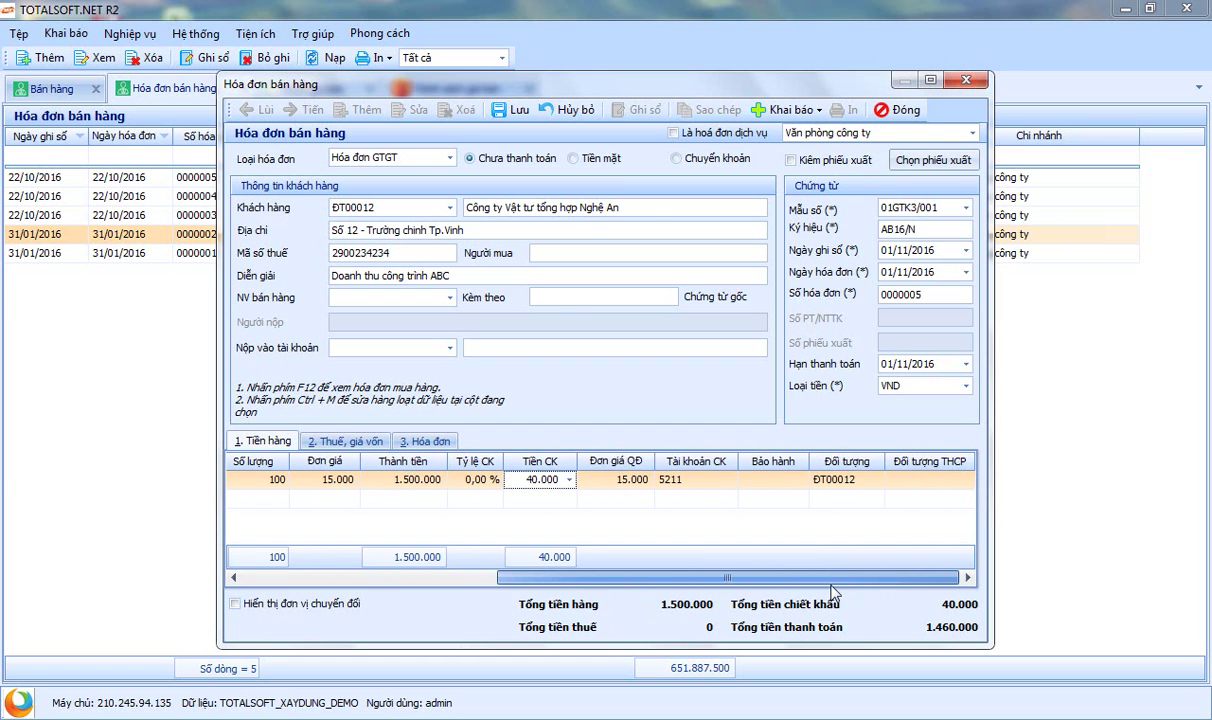
drag(725, 578, 437, 578)
mouse_move(458, 392)
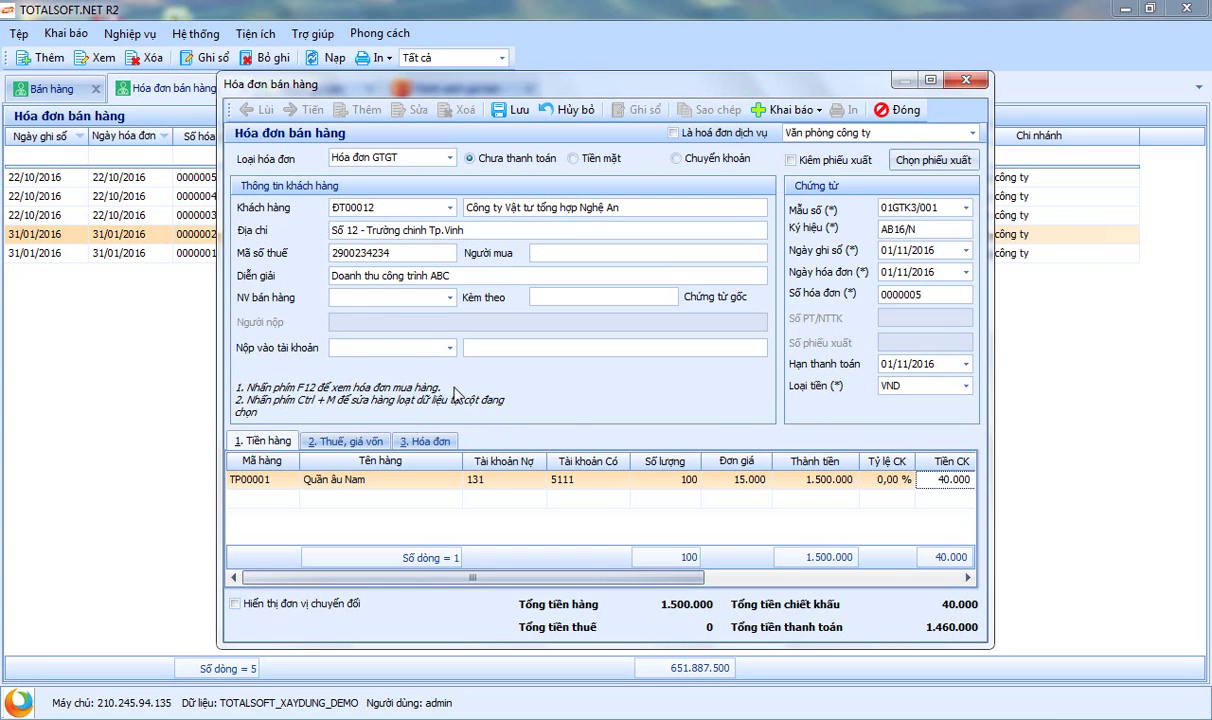
drag(538, 84, 574, 112)
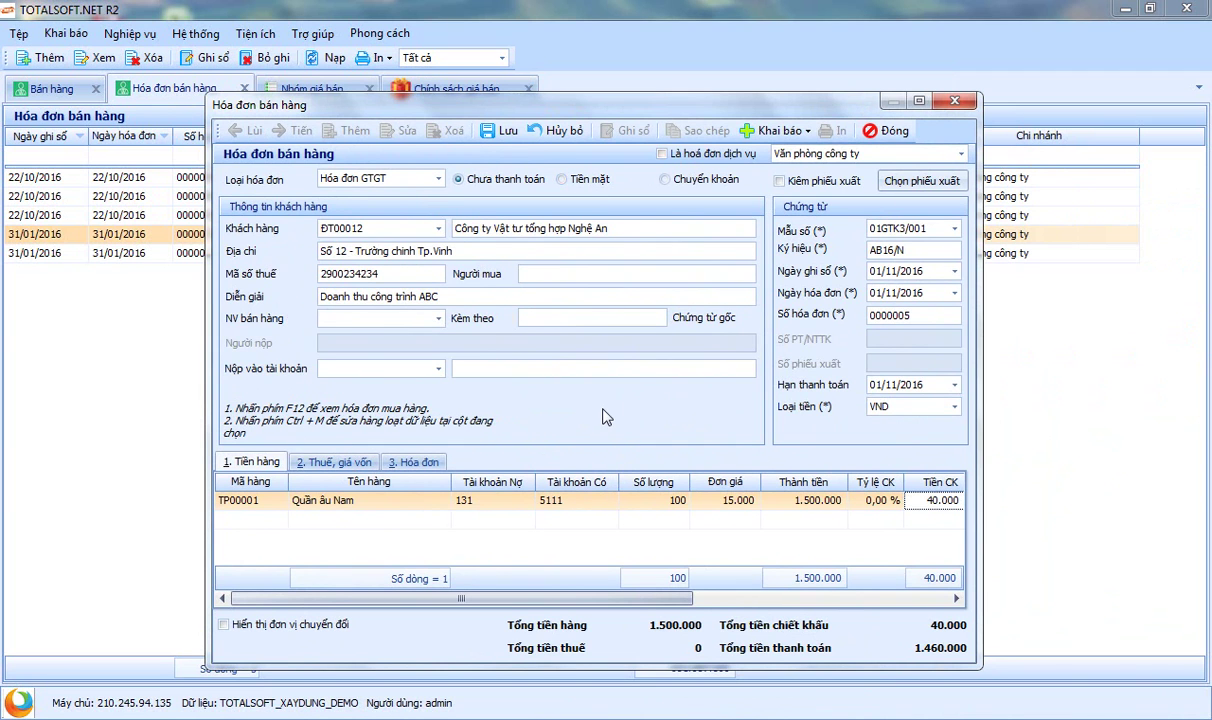
click(500, 131)
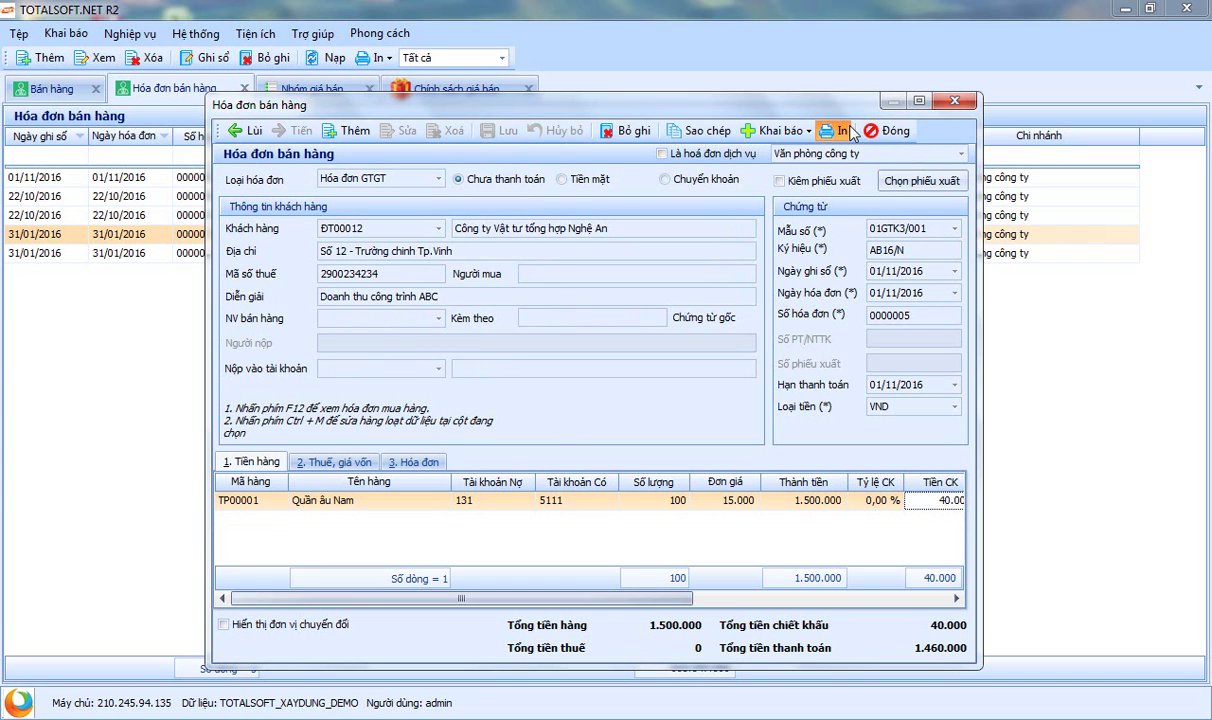
Step: Examine the invoice's printable document templates, including Phiếu giao hàng (Kiêm bảo hành), cancel printing and close the invoice
click(849, 132)
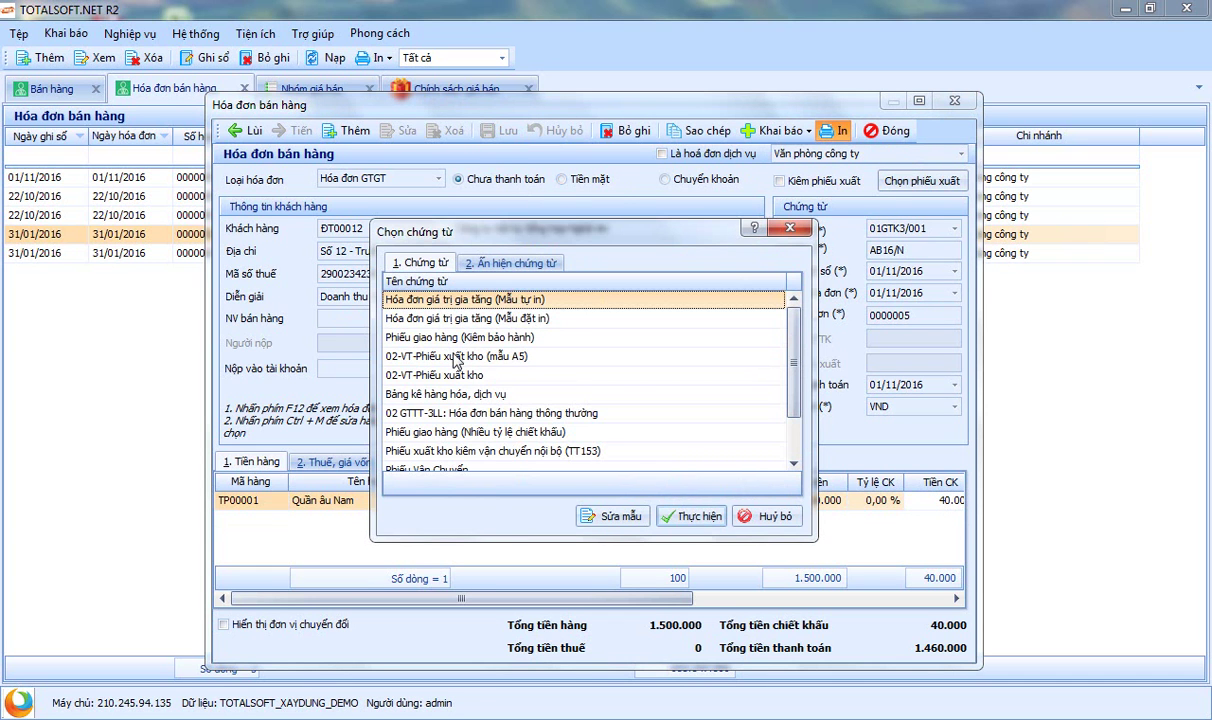
scroll(752, 338, down, 2)
mouse_move(797, 390)
mouse_down()
mouse_move(798, 346)
mouse_move(800, 365)
mouse_up()
click(439, 341)
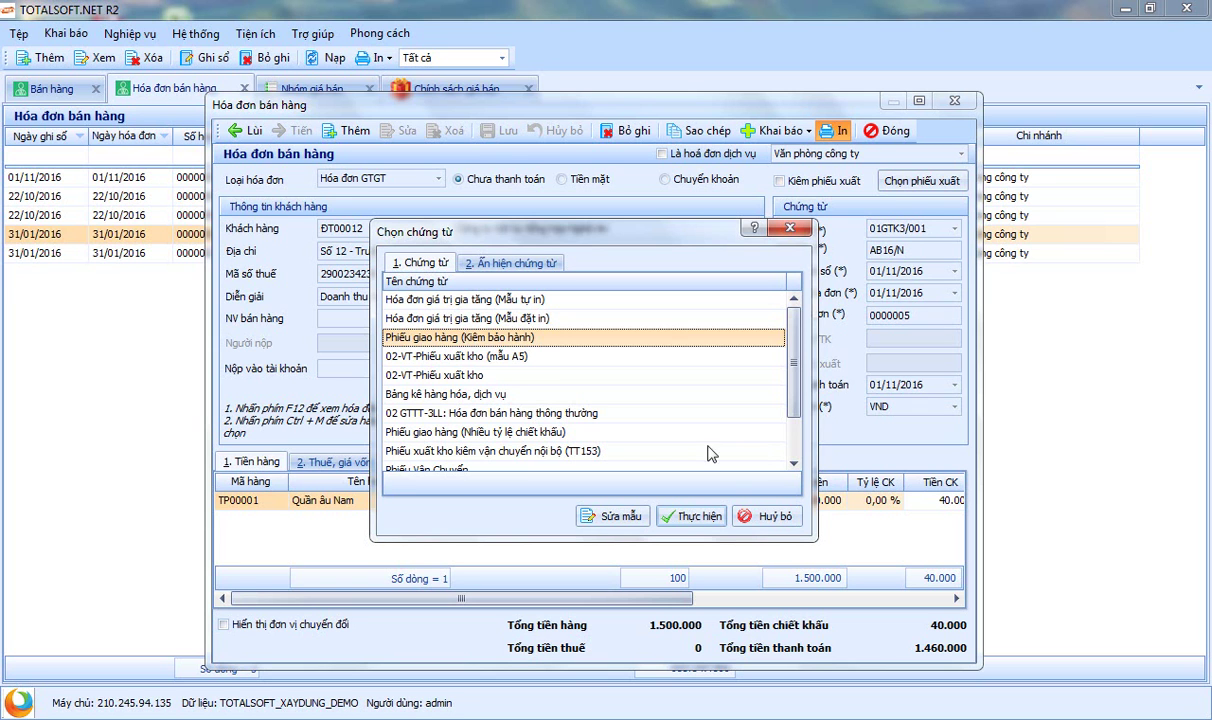
click(768, 517)
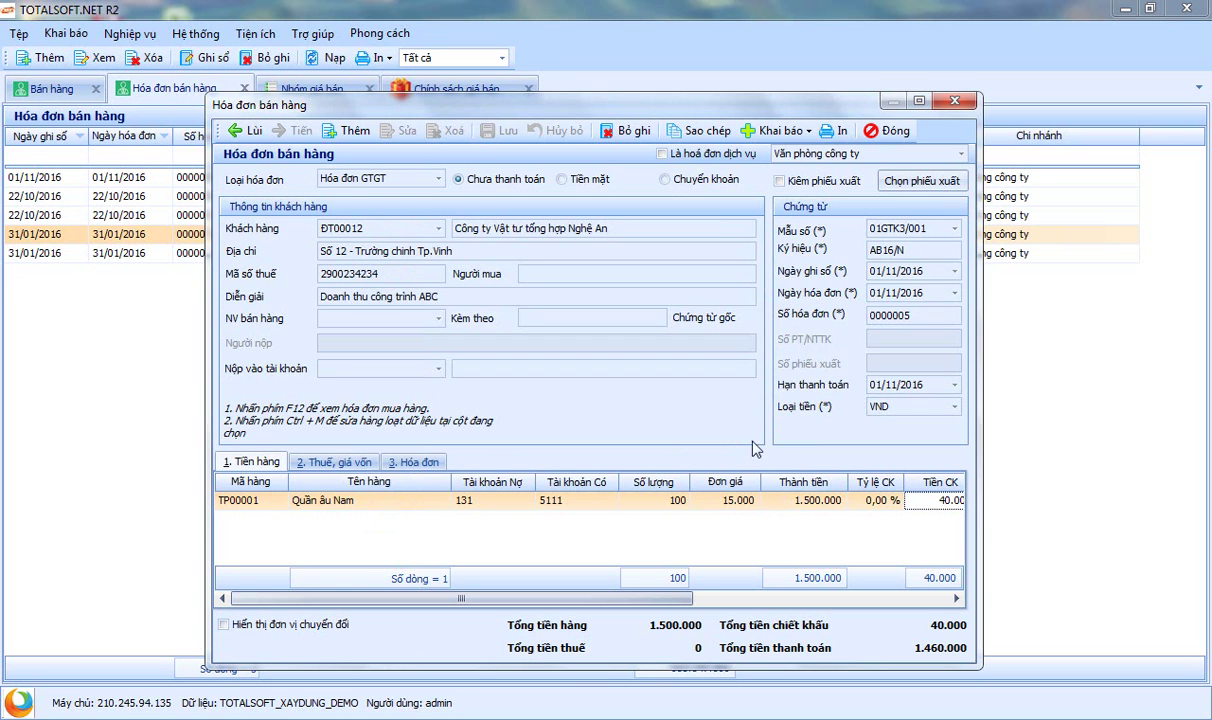
drag(565, 112, 598, 130)
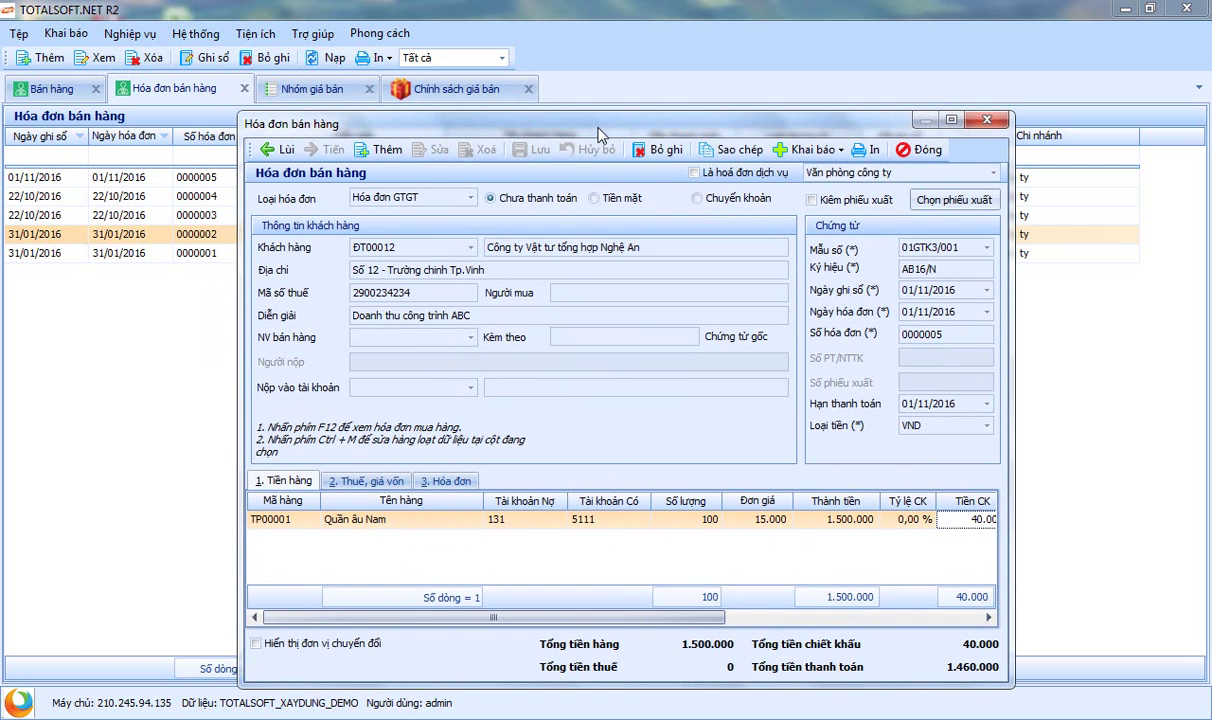
click(920, 156)
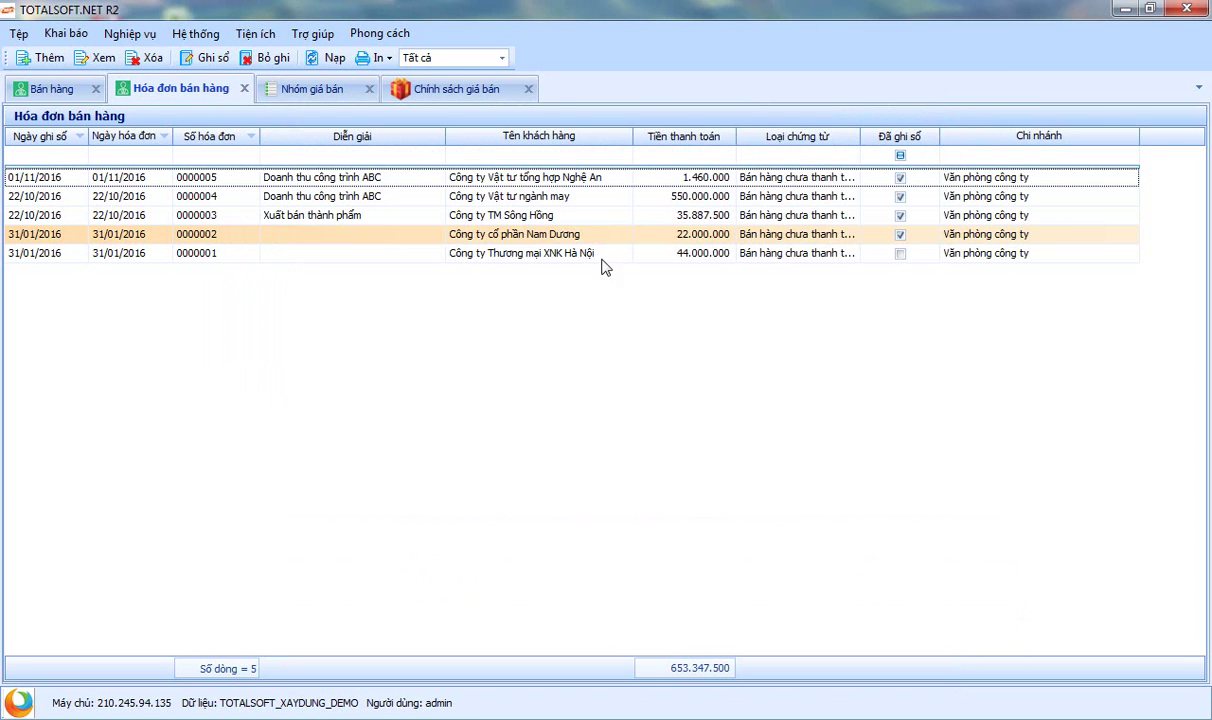